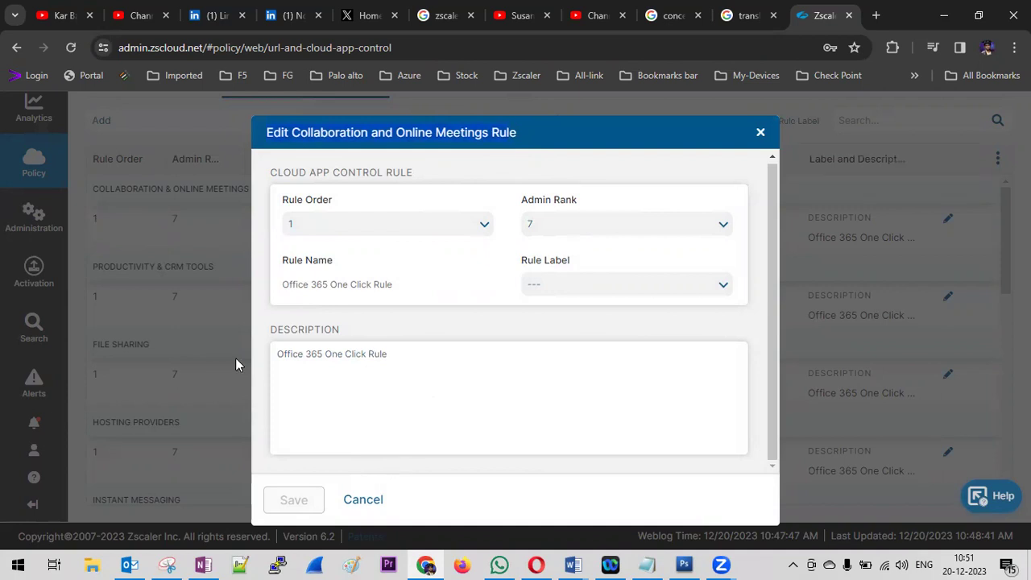
# - Close the Collaboration and Online Meetings rule without saving and look through the list of Cloud App Control rules
pyautogui.click(363, 500)
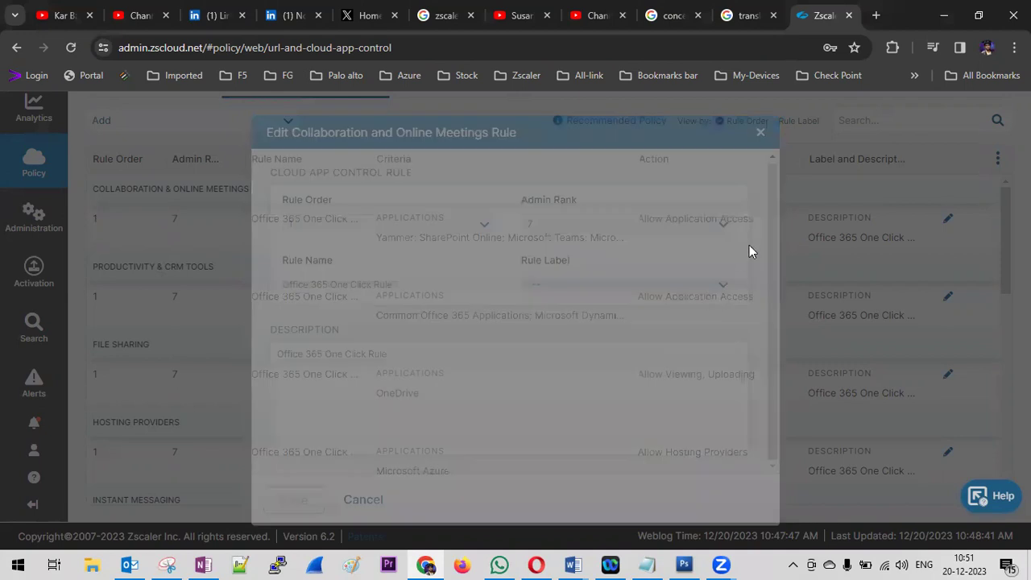
pyautogui.scroll(-6, 765, 336)
pyautogui.scroll(6, 761, 338)
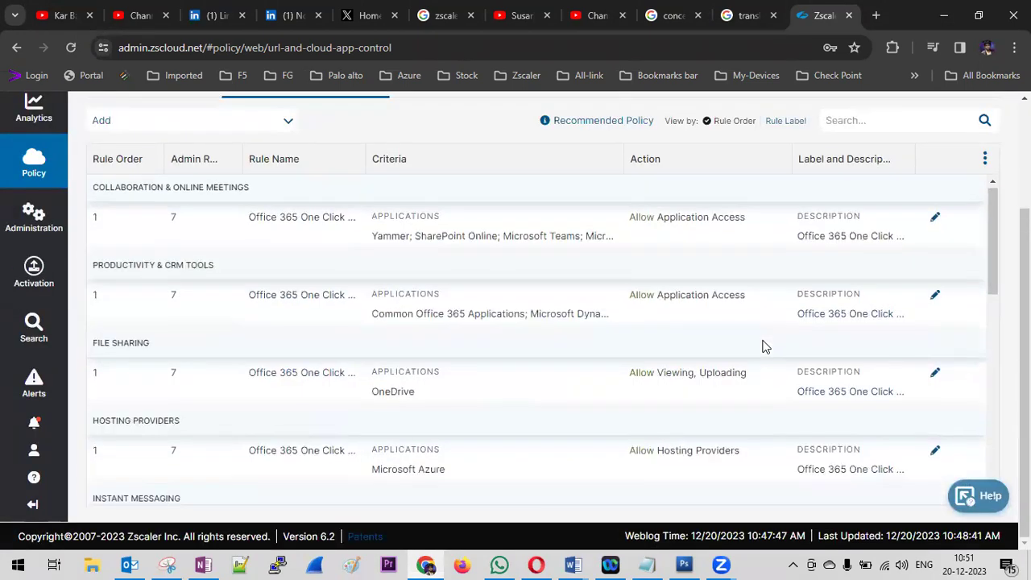
pyautogui.click(935, 220)
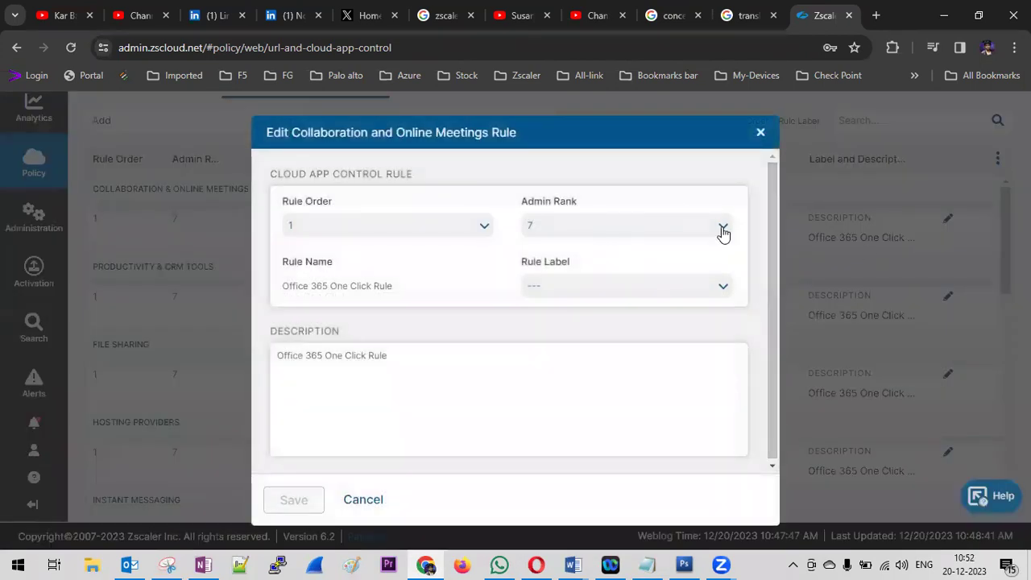
pyautogui.click(723, 226)
pyautogui.scroll(2, 674, 258)
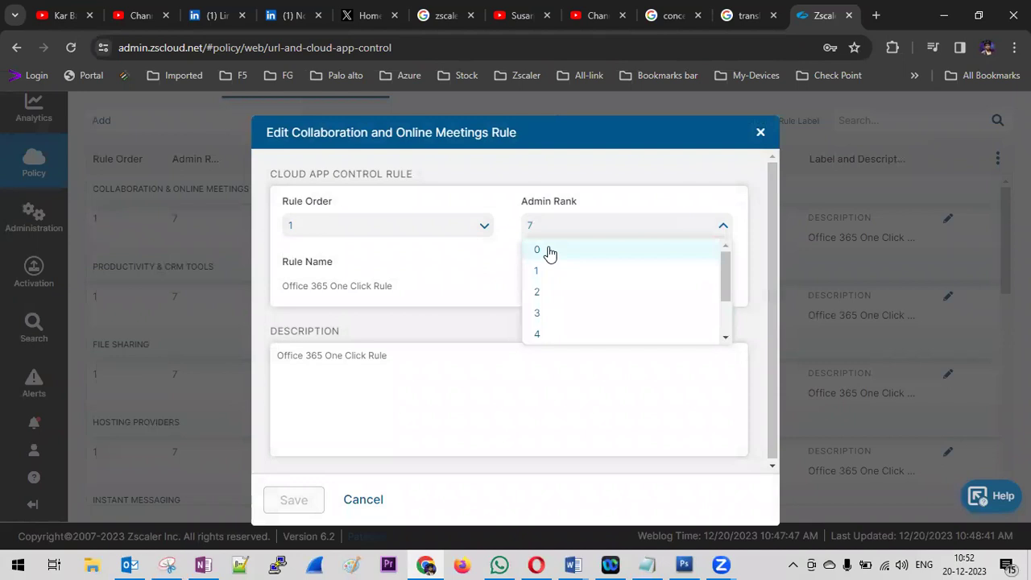
pyautogui.click(548, 250)
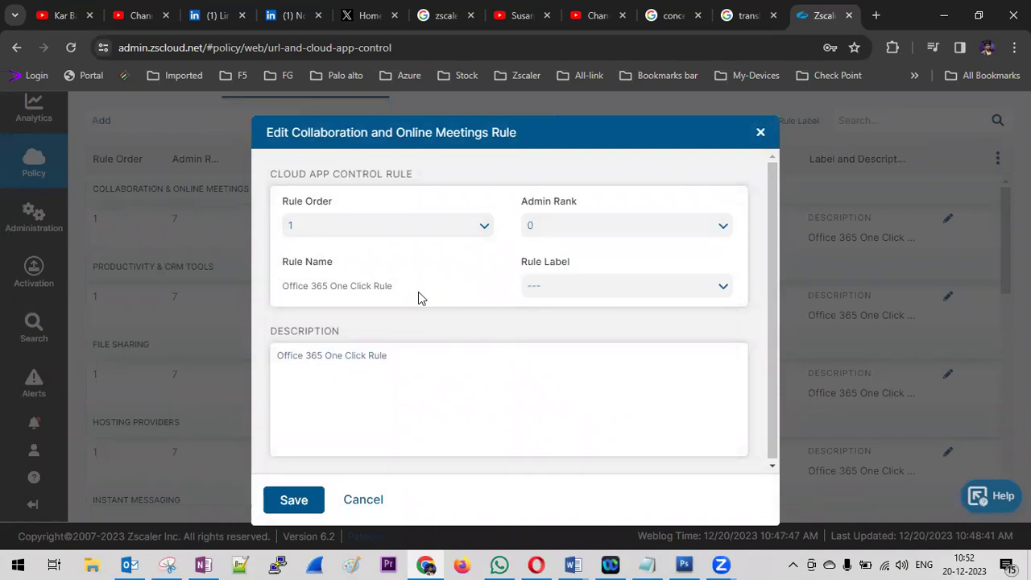
pyautogui.click(723, 288)
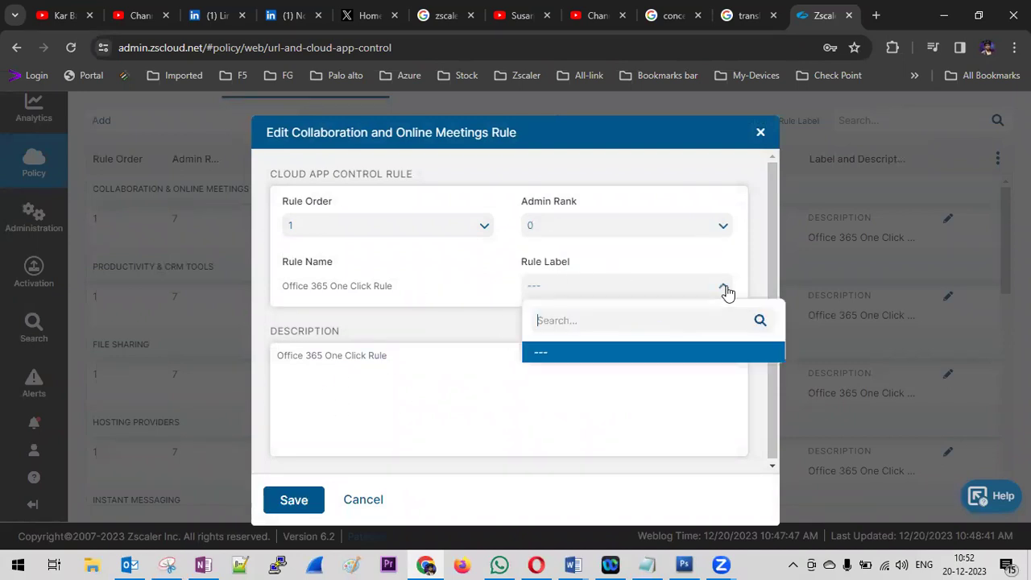
pyautogui.click(453, 397)
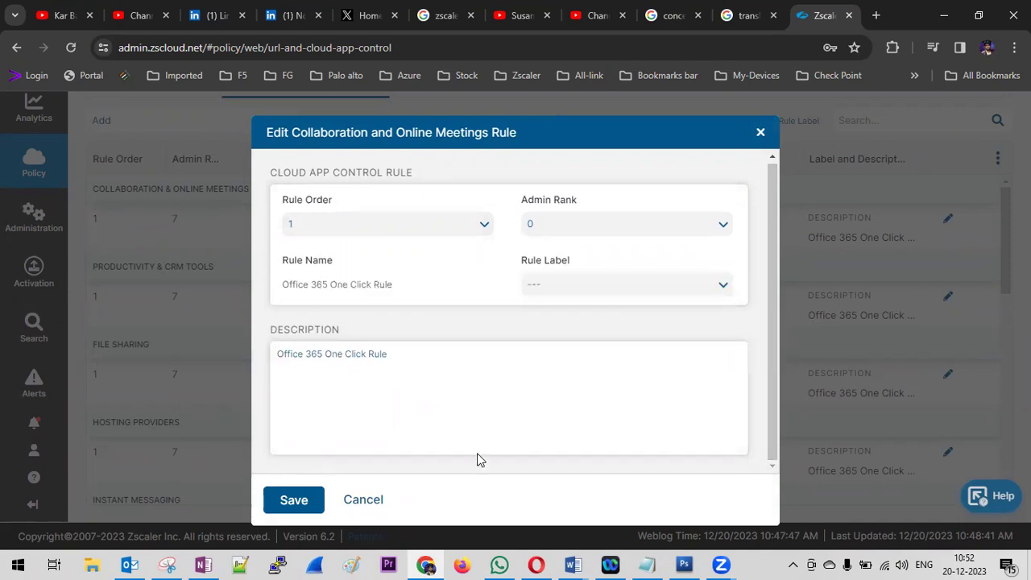
pyautogui.click(345, 501)
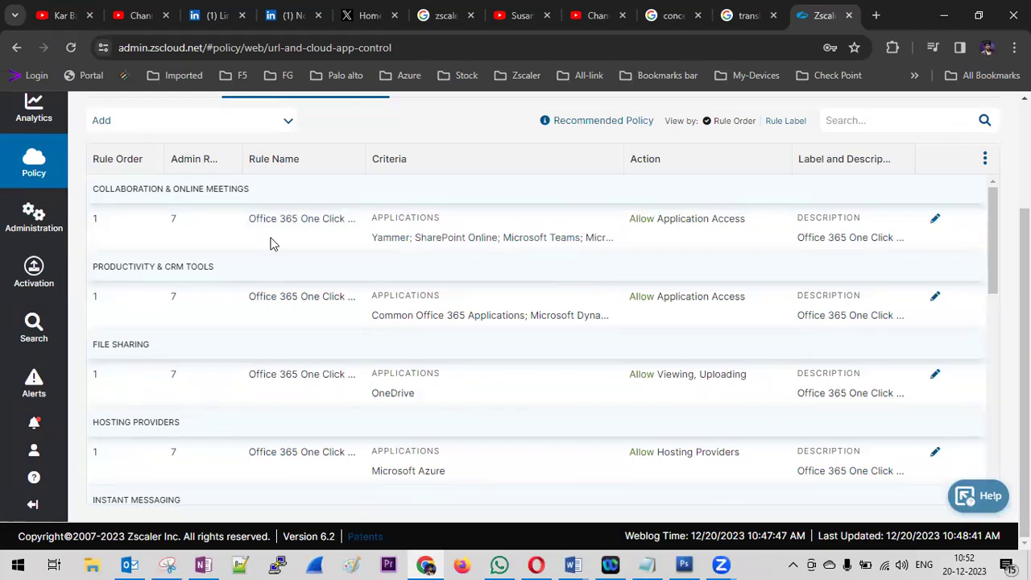
# - Start a new File Sharing rule named File_Sharing_1-Test with rule order 1 and admin rank 2
pyautogui.scroll(2, 194, 184)
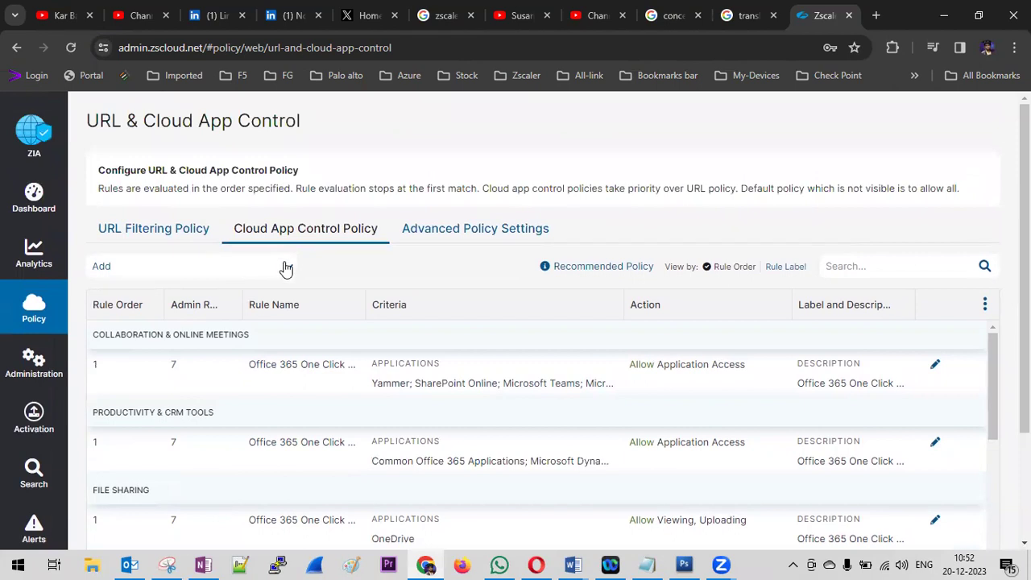
pyautogui.click(288, 266)
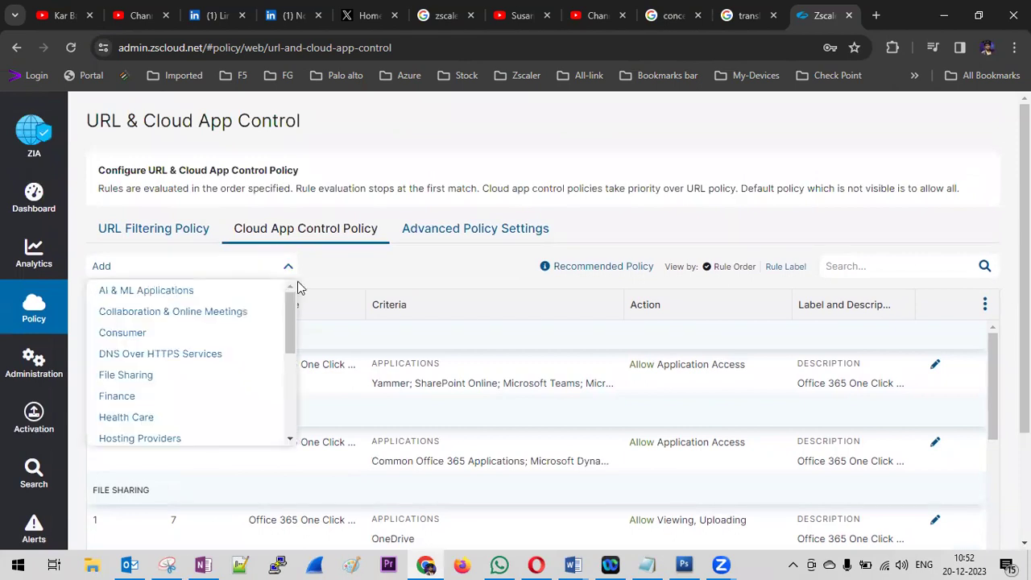
pyautogui.click(185, 383)
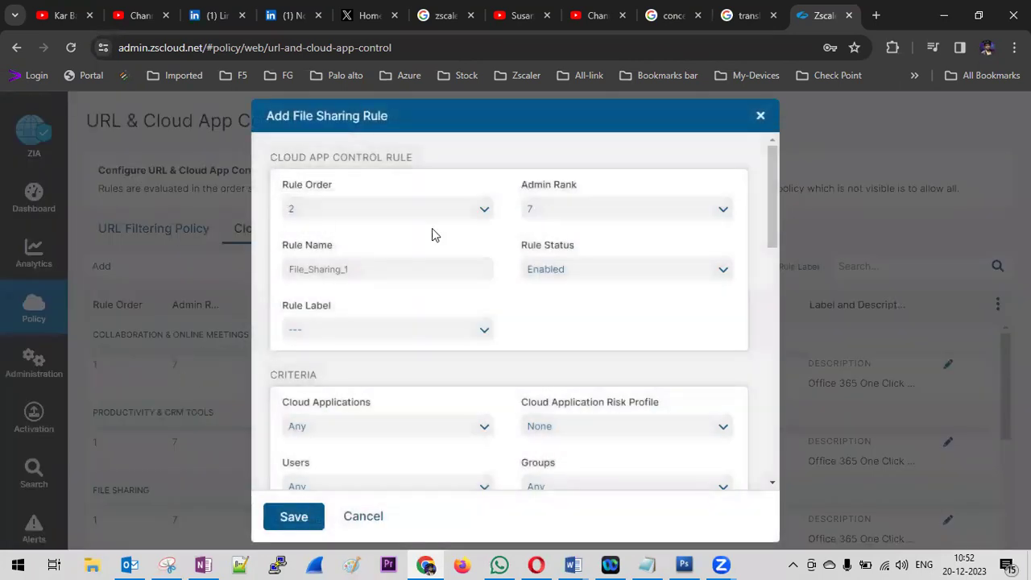
pyautogui.click(484, 214)
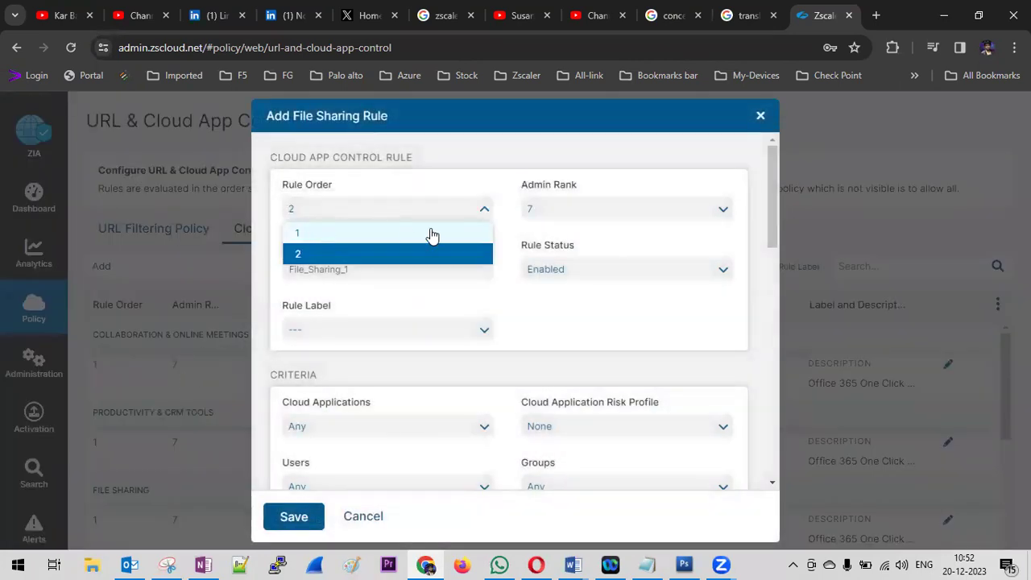
pyautogui.click(610, 216)
pyautogui.scroll(3, 600, 281)
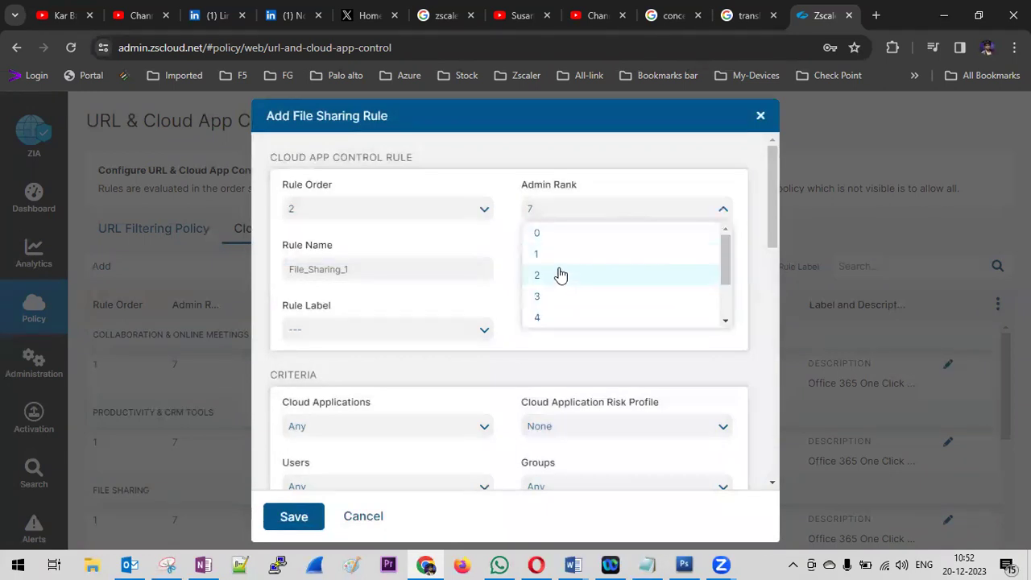
pyautogui.click(558, 274)
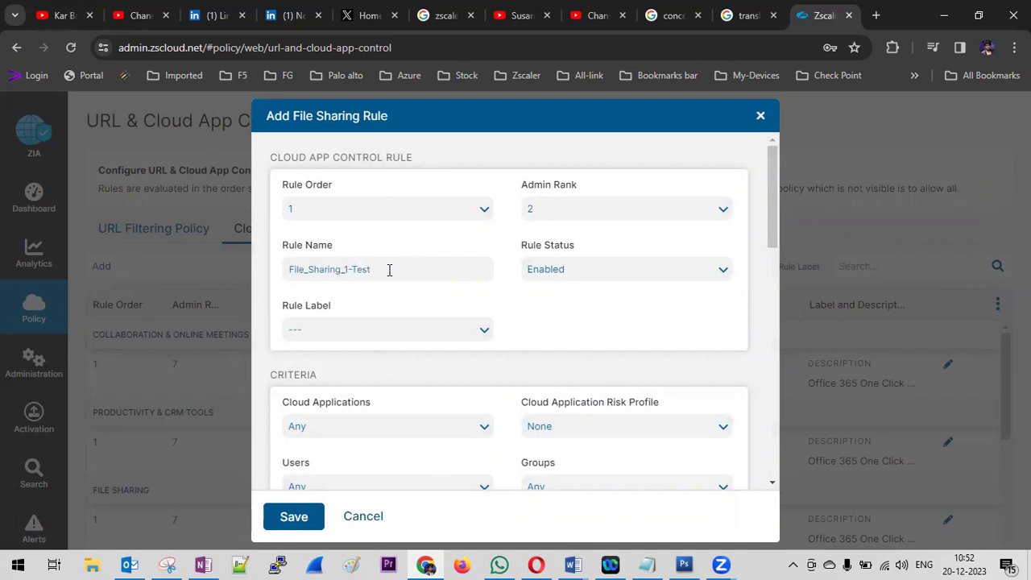
# - Search the rule's cloud applications for "drop" and select Dropbox as a criterion
pyautogui.scroll(-2, 495, 311)
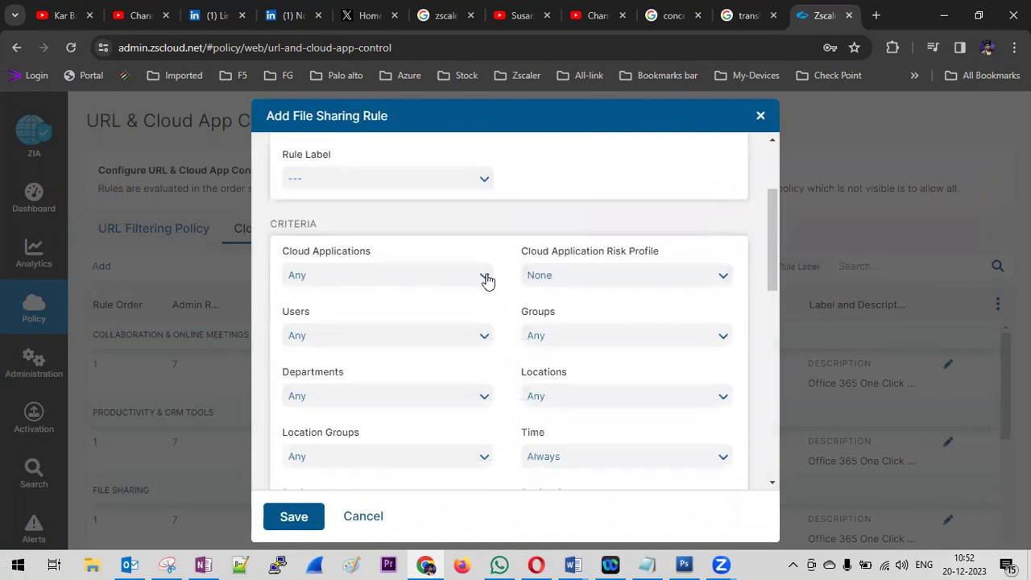
pyautogui.click(487, 278)
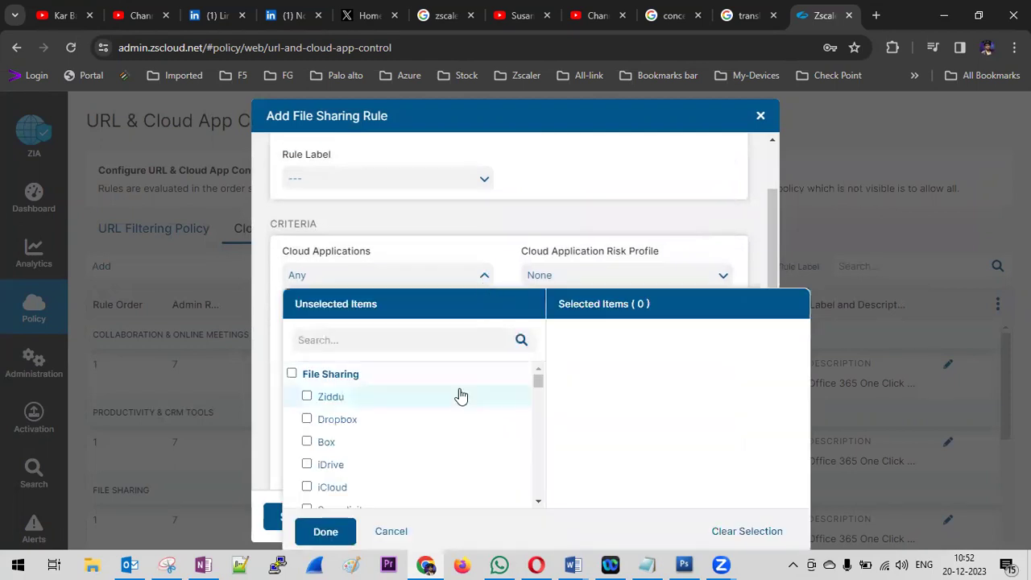
pyautogui.scroll(-10, 461, 396)
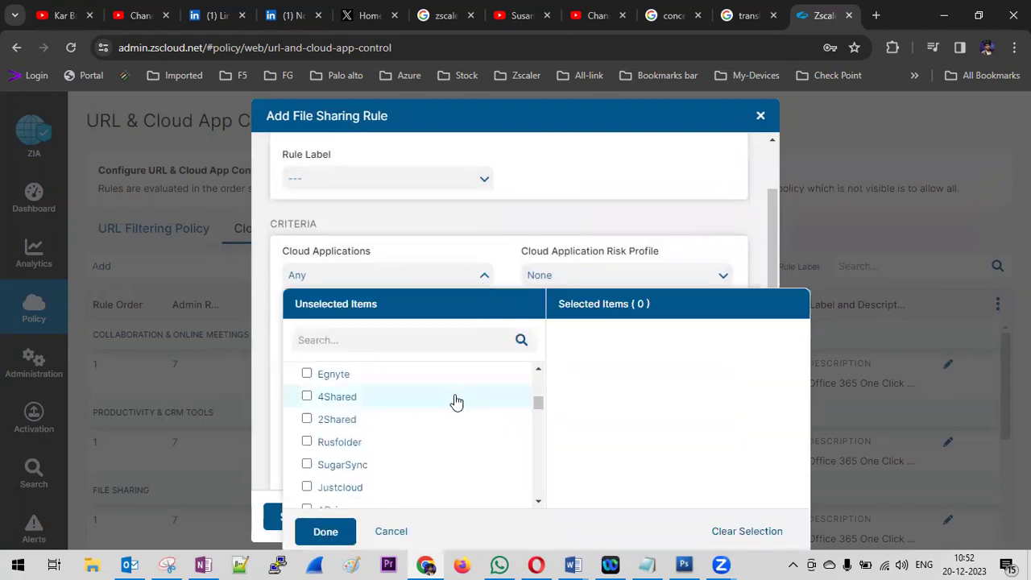
pyautogui.scroll(-8, 456, 403)
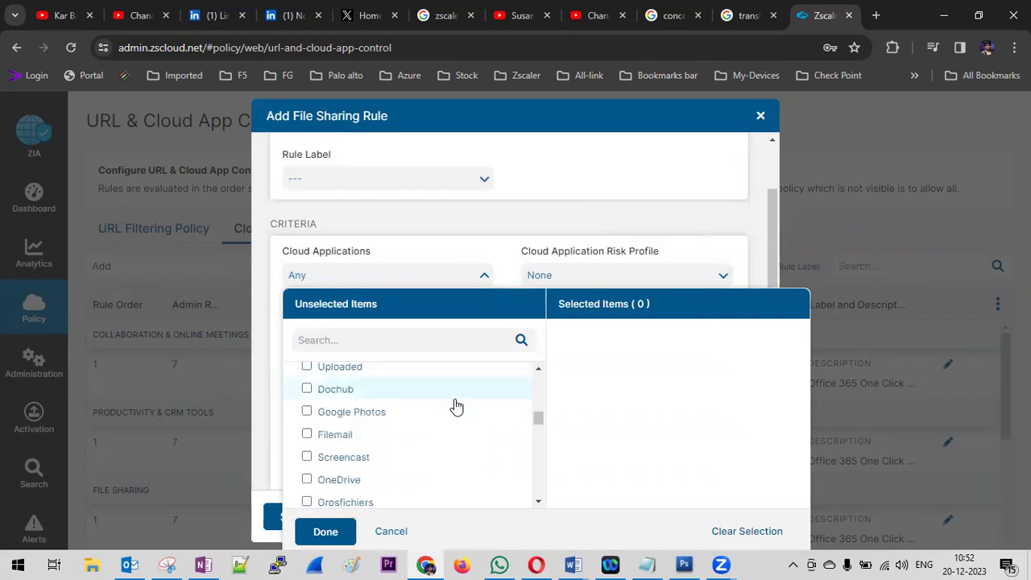
pyautogui.scroll(-5, 432, 454)
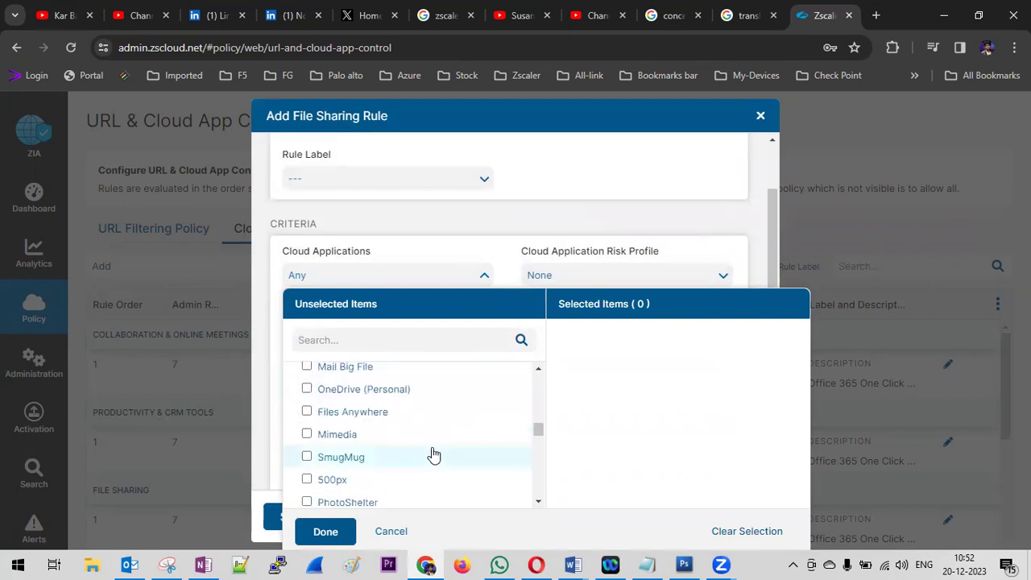
pyautogui.scroll(-2, 446, 449)
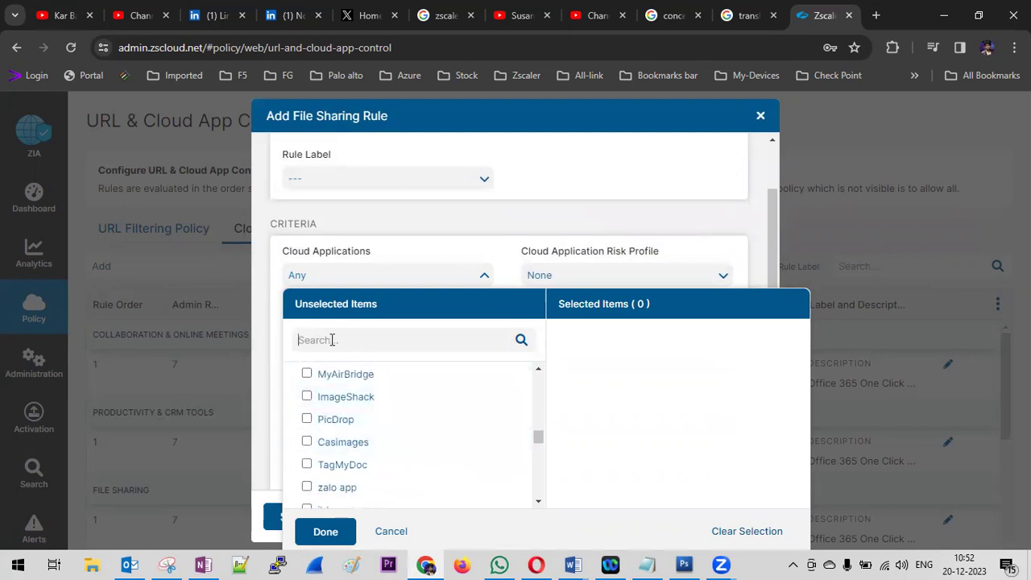
pyautogui.write('dro')
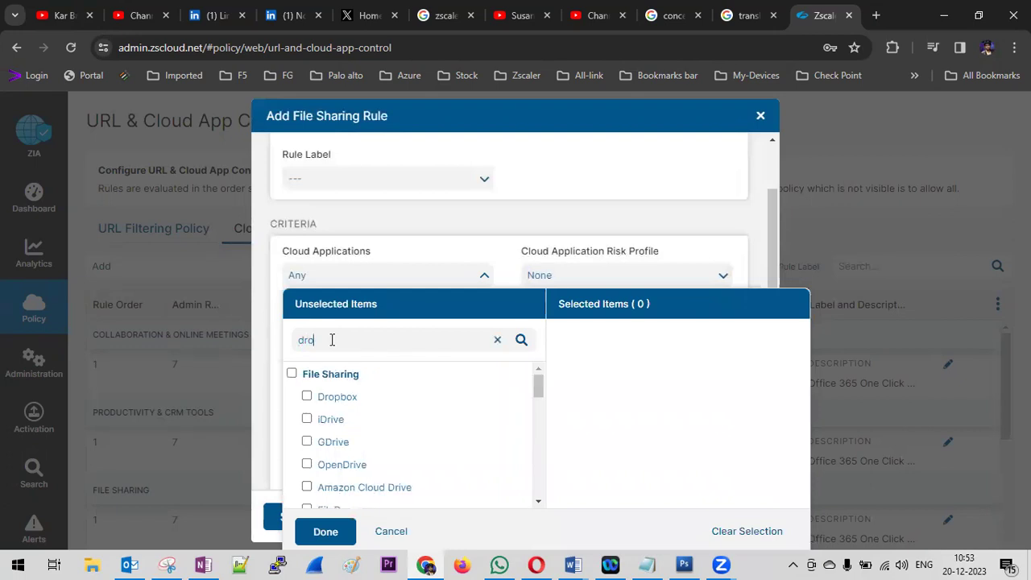
pyautogui.write('p')
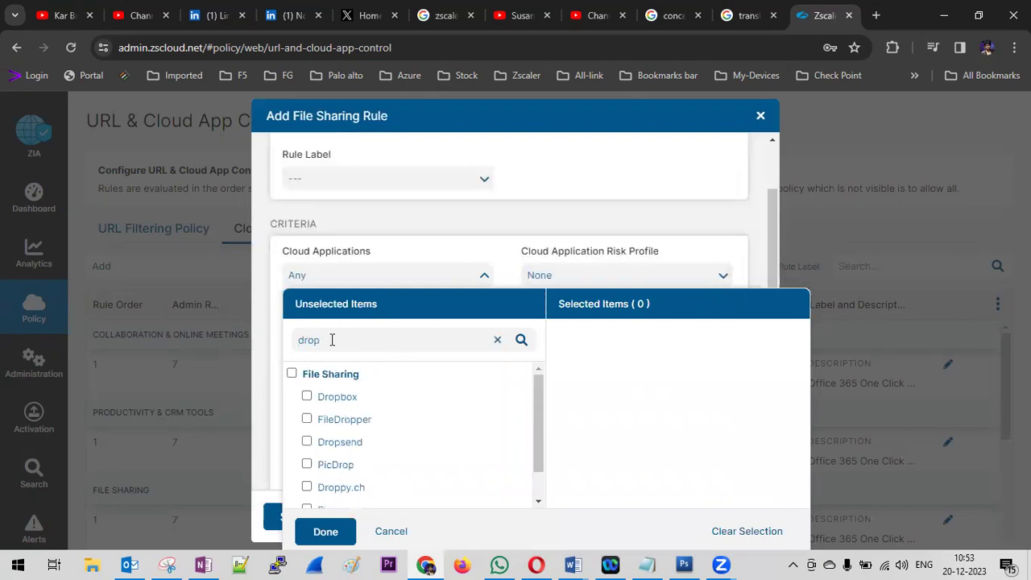
pyautogui.click(397, 399)
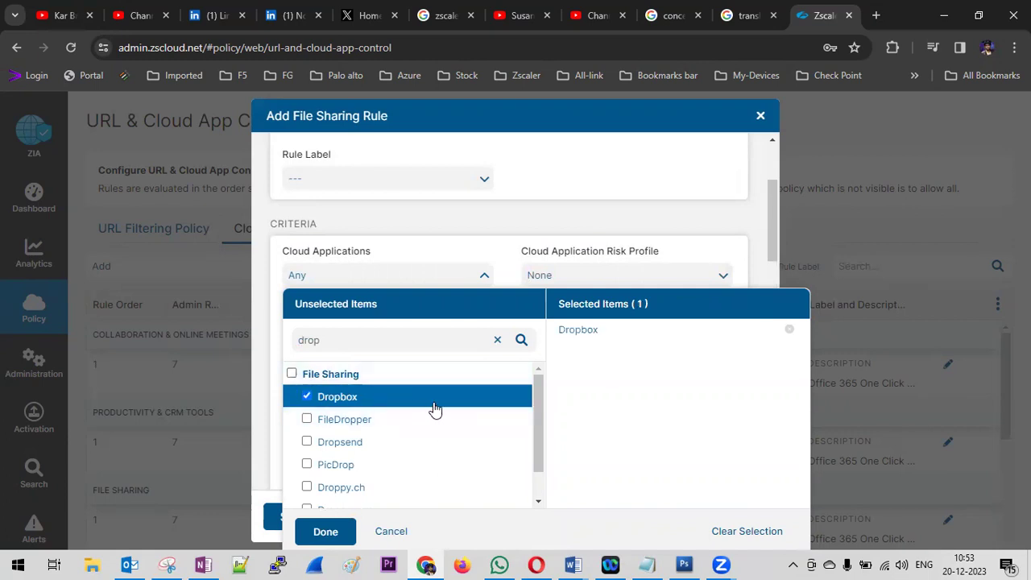
pyautogui.scroll(-1, 435, 411)
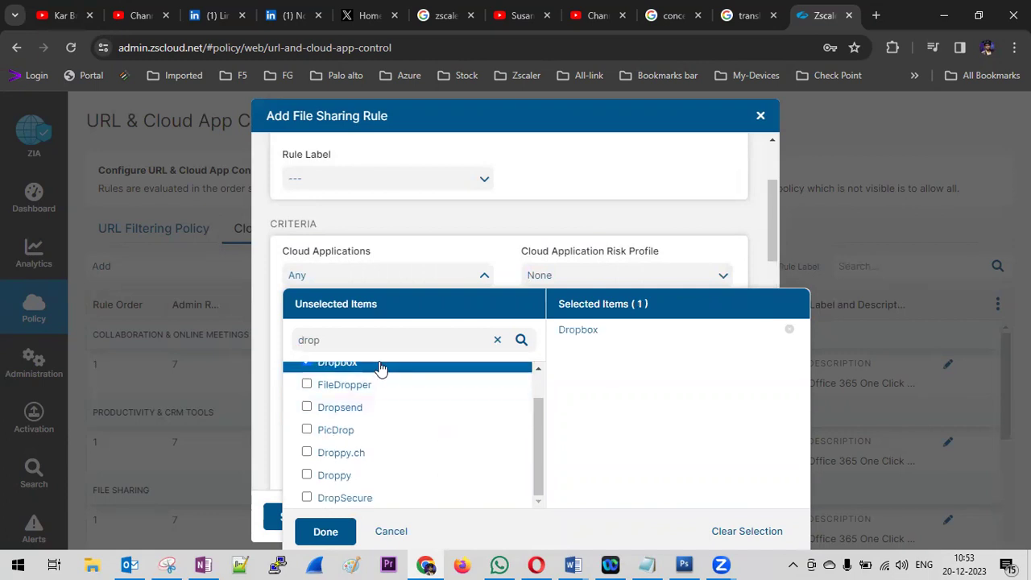
pyautogui.click(271, 361)
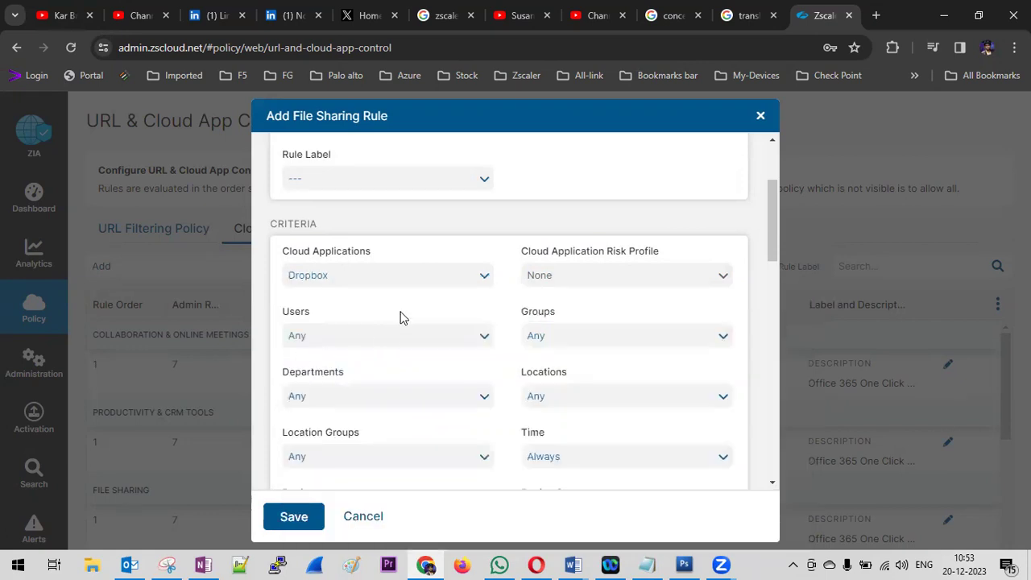
# - Clear the previous application search and add GDrive to the rule's selected cloud applications
pyautogui.click(445, 275)
pyautogui.scroll(1, 443, 309)
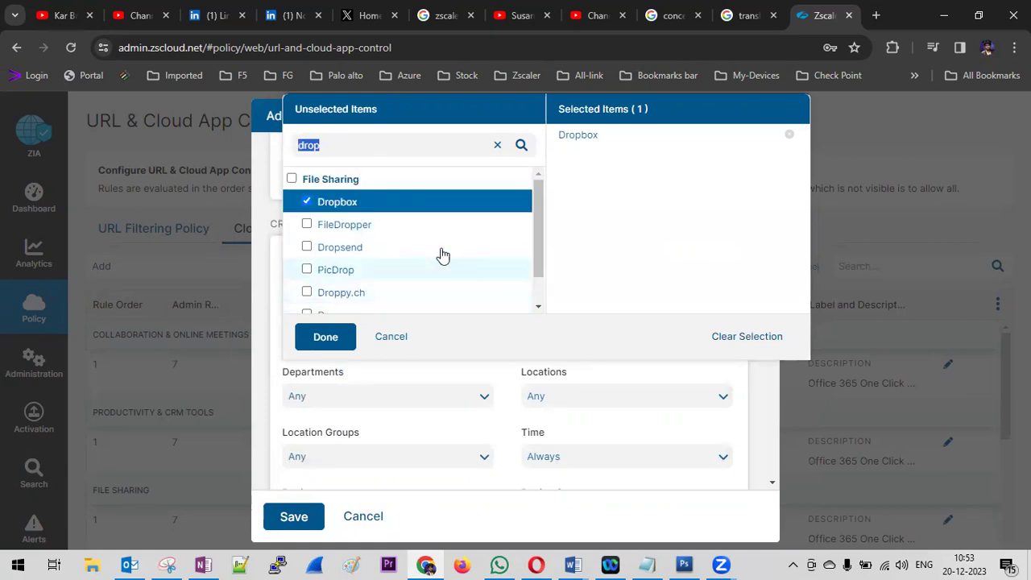
pyautogui.click(341, 141)
pyautogui.press('BackSpace')
pyautogui.press('BackSpace')
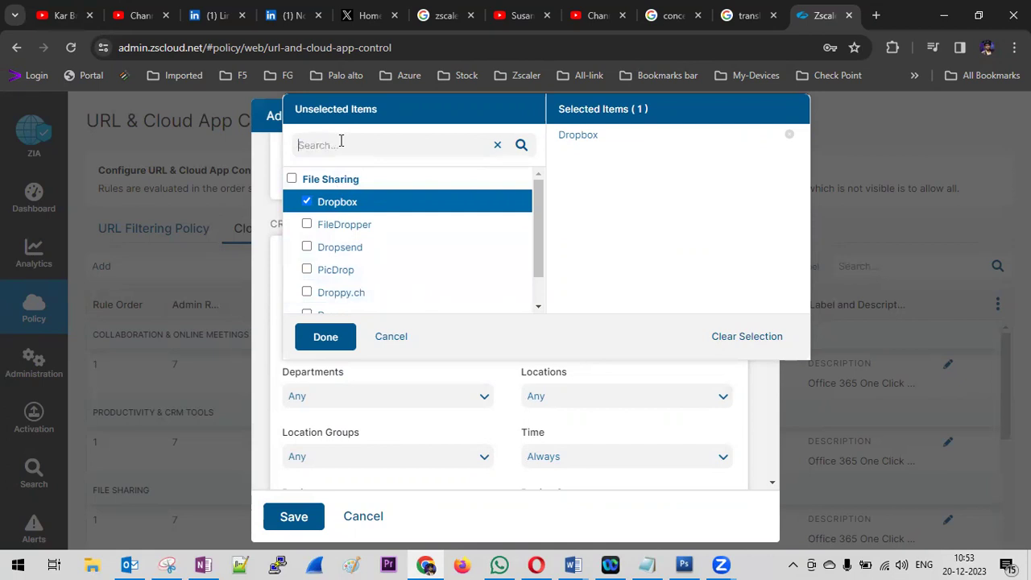
pyautogui.write('g')
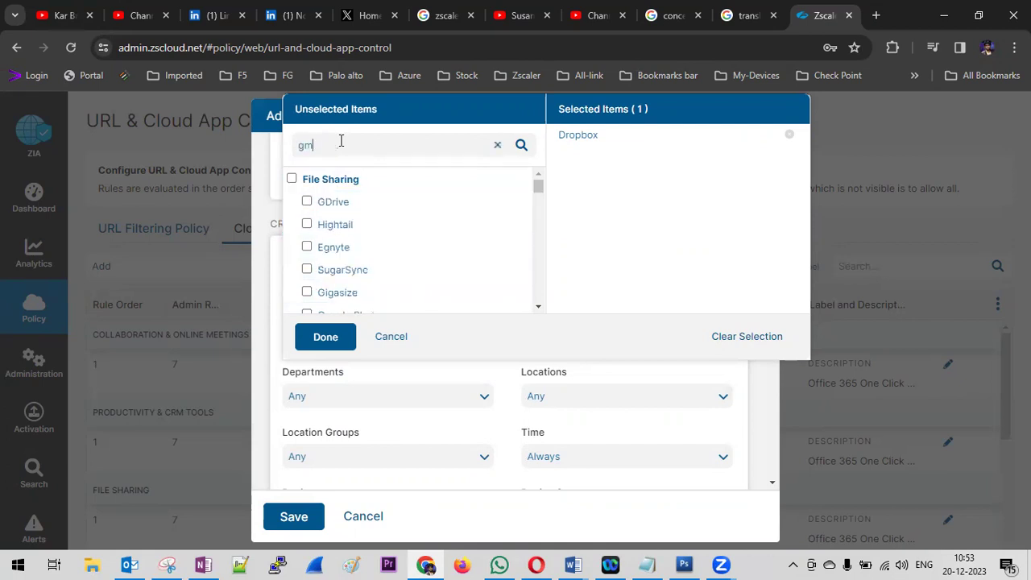
pyautogui.write('m')
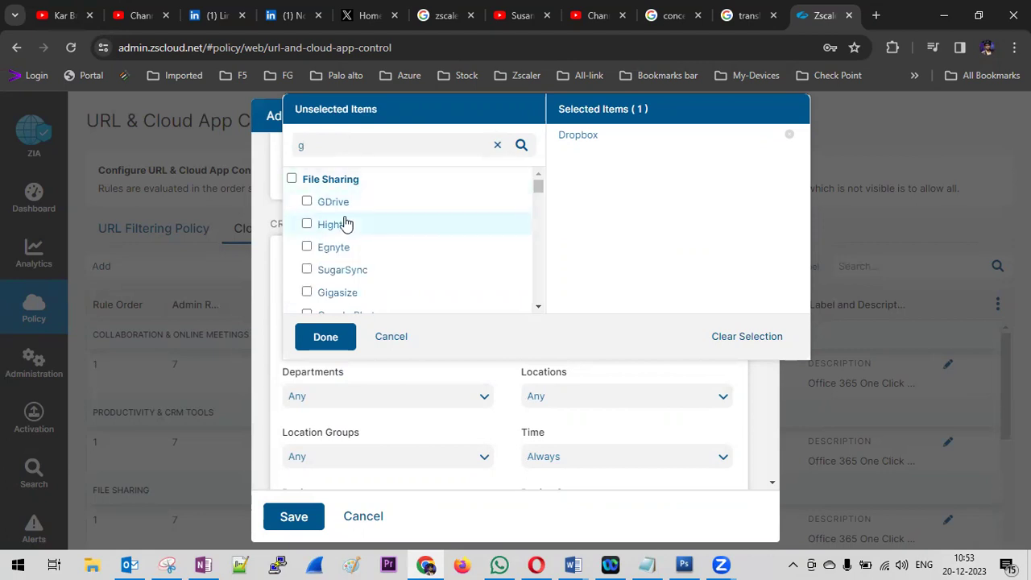
pyautogui.click(335, 202)
pyautogui.click(325, 336)
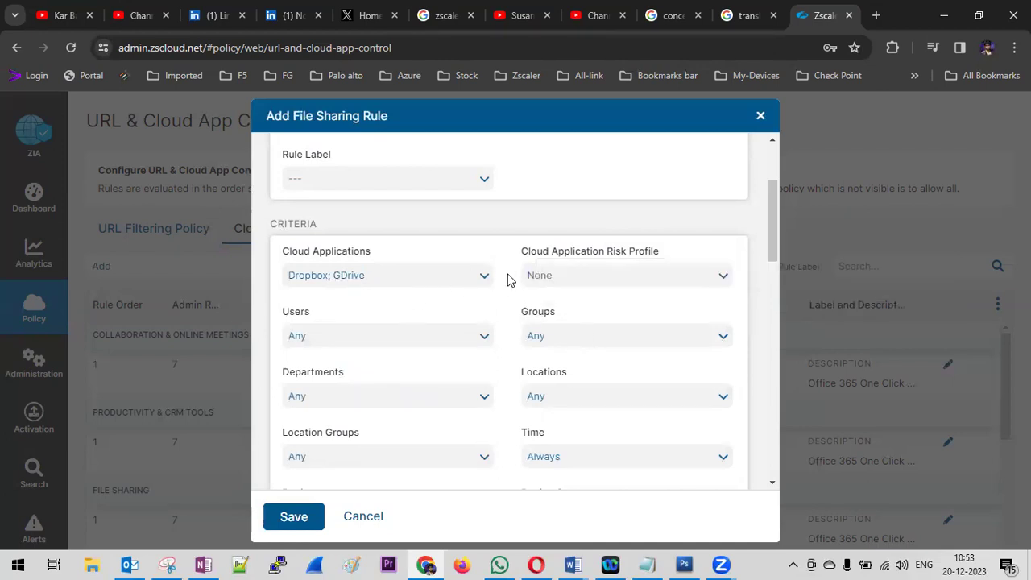
# - Examine the users and groups available for the File Sharing rule without selecting any, and review the remaining criteria
pyautogui.click(333, 346)
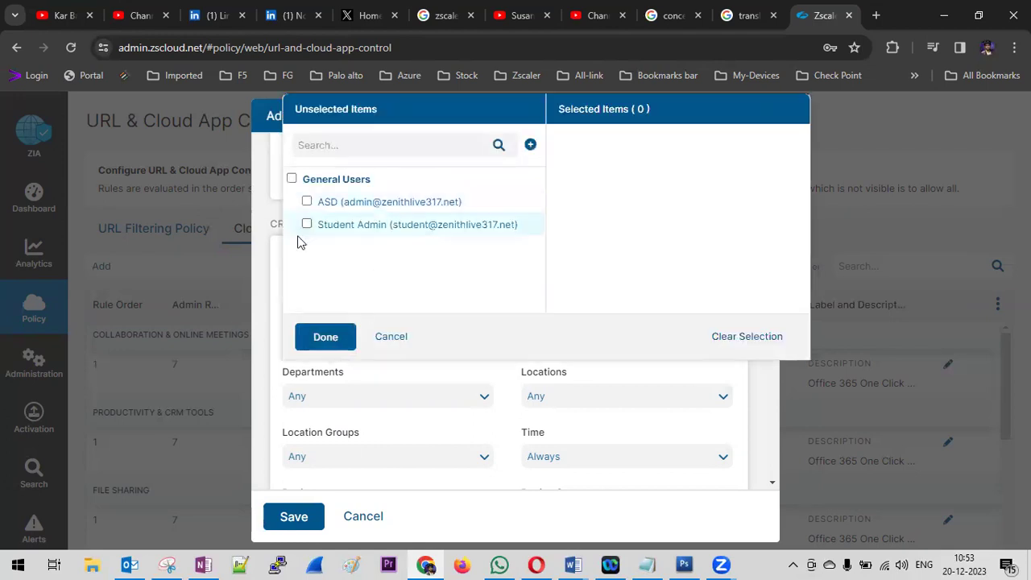
pyautogui.click(389, 338)
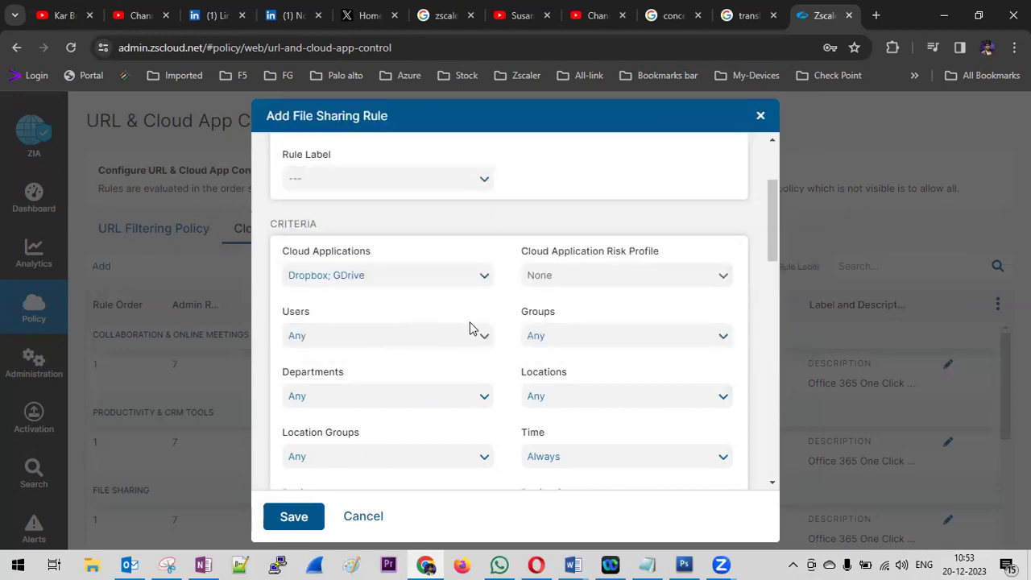
pyautogui.click(582, 345)
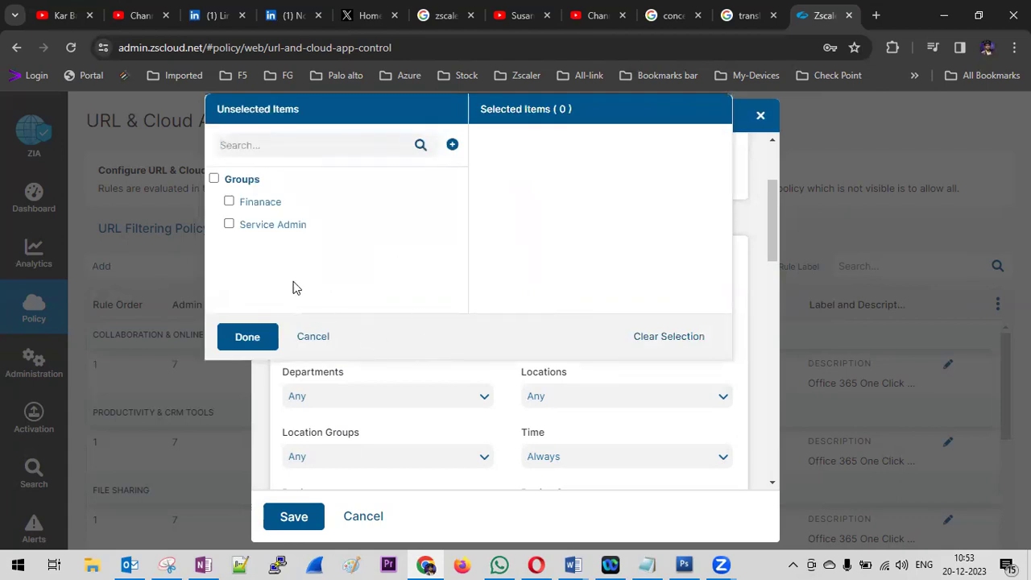
pyautogui.click(453, 147)
pyautogui.press('Escape')
pyautogui.click(326, 339)
pyautogui.scroll(-1, 459, 367)
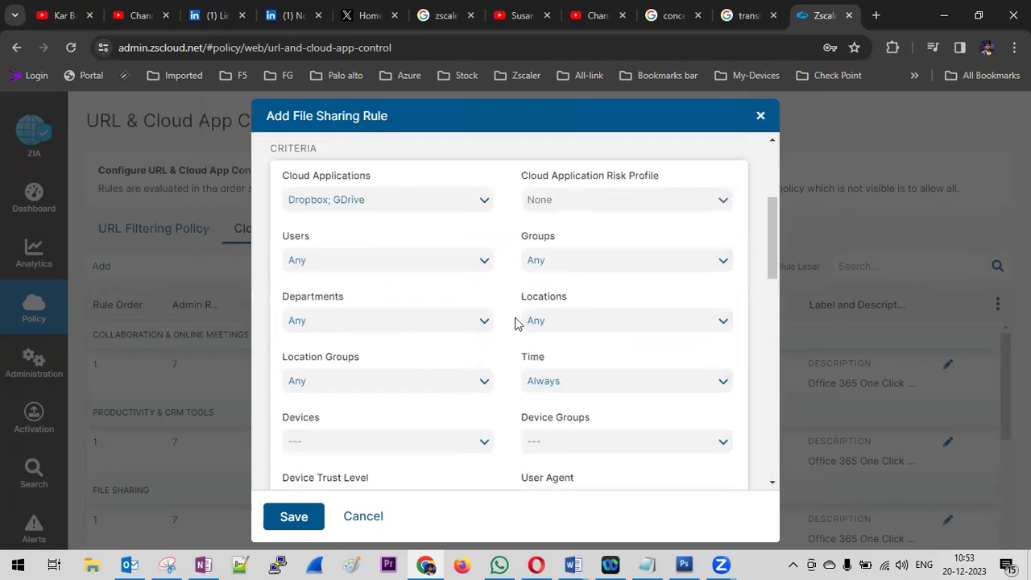
pyautogui.scroll(-1, 415, 382)
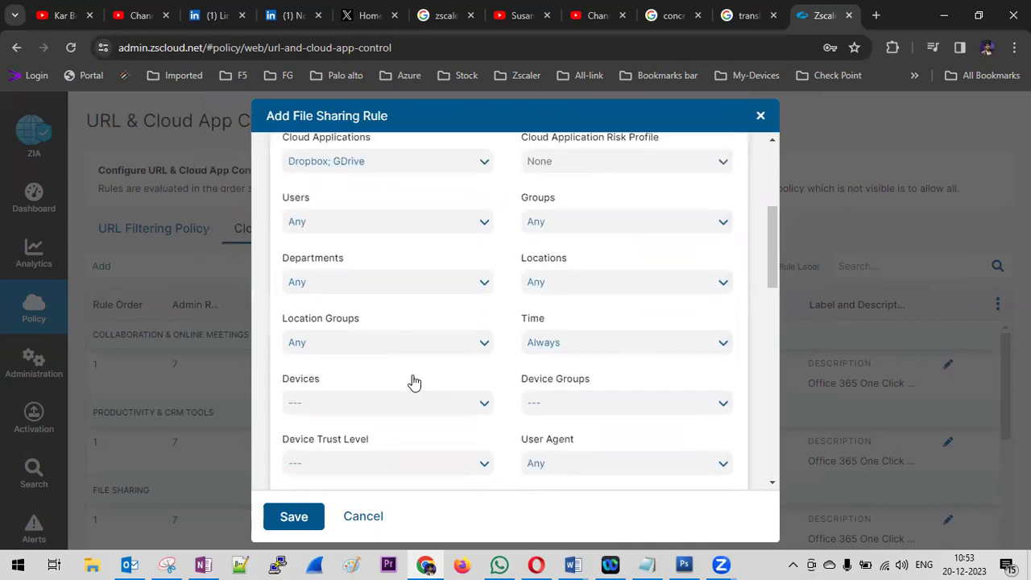
# - Review the remaining criteria of the File Sharing rule and enable rule expiration
pyautogui.scroll(-1, 628, 322)
pyautogui.moveTo(591, 255)
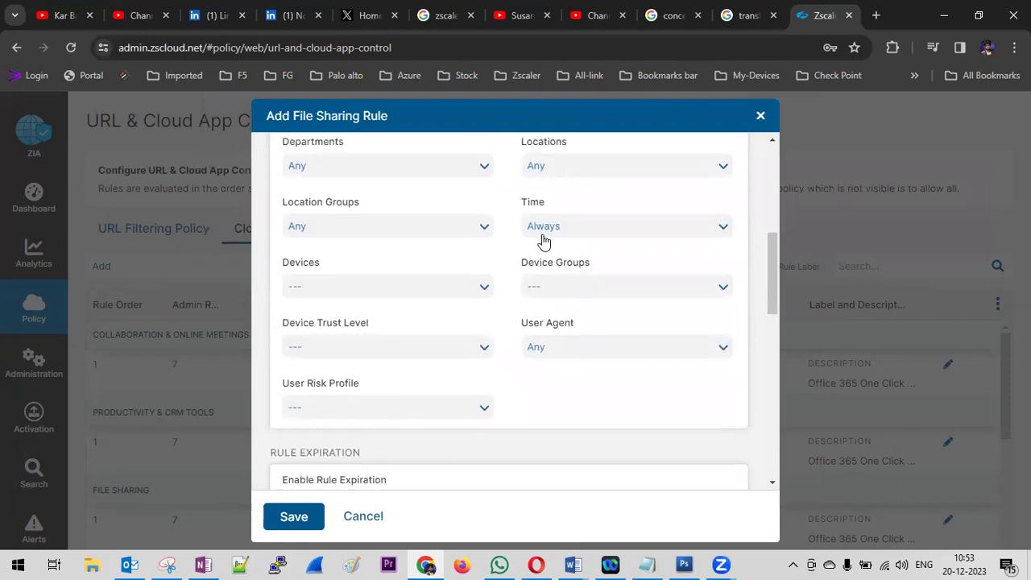
pyautogui.scroll(-1, 564, 258)
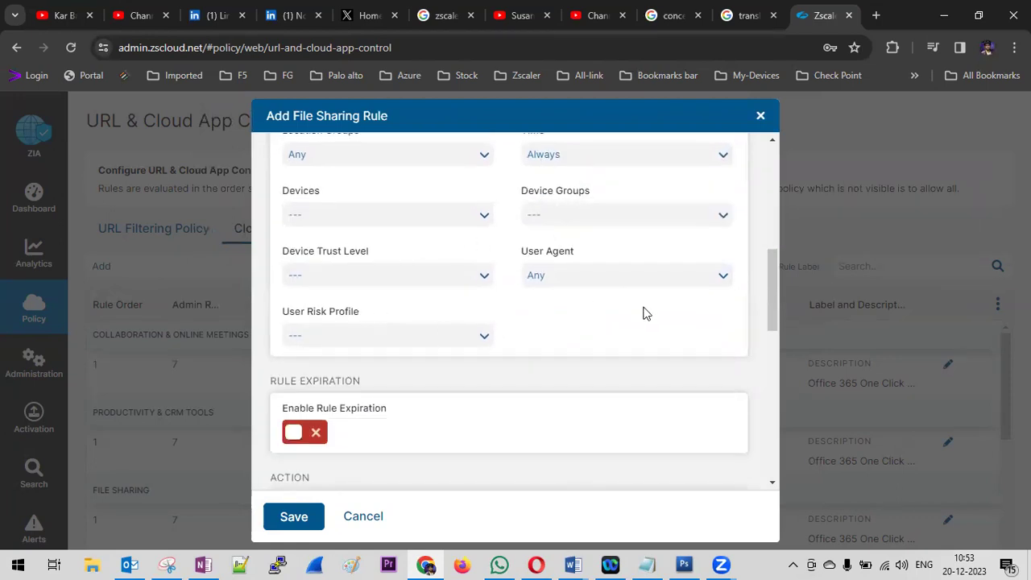
pyautogui.scroll(-2, 645, 312)
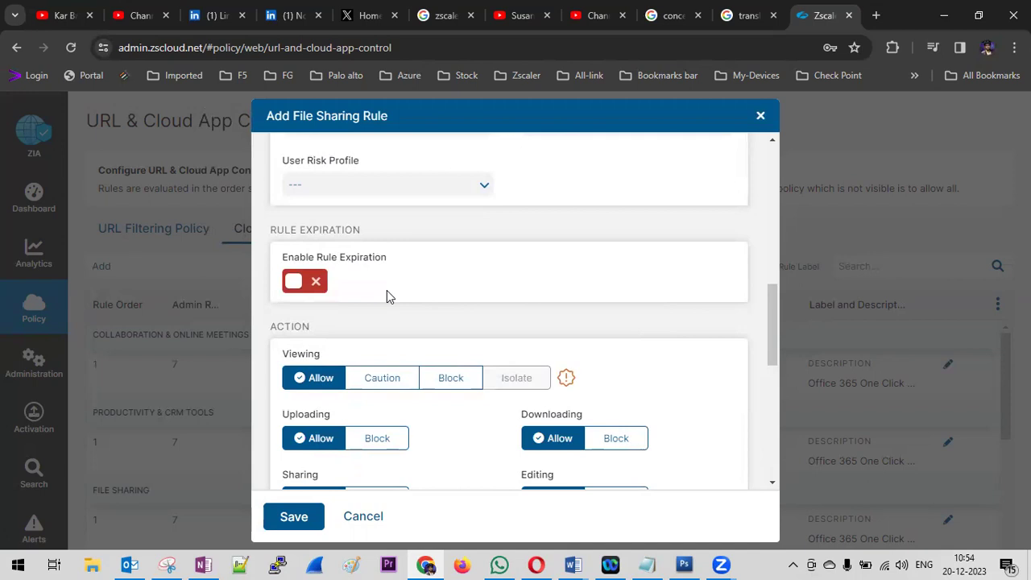
pyautogui.click(292, 284)
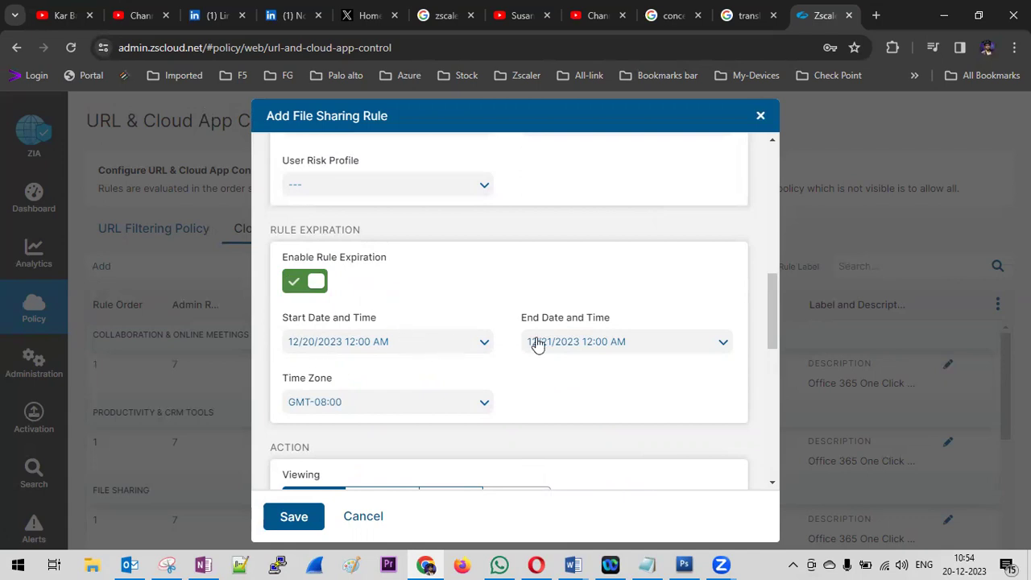
# - Try the Caution and Allow options for the File Sharing rule's Viewing action to compare their settings
pyautogui.scroll(-2, 453, 284)
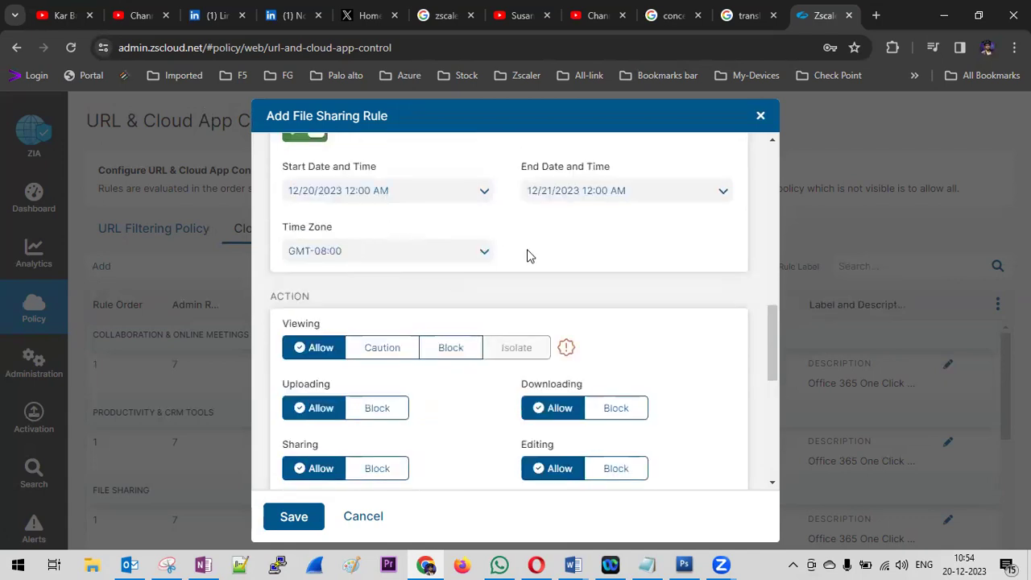
pyautogui.scroll(-1, 699, 257)
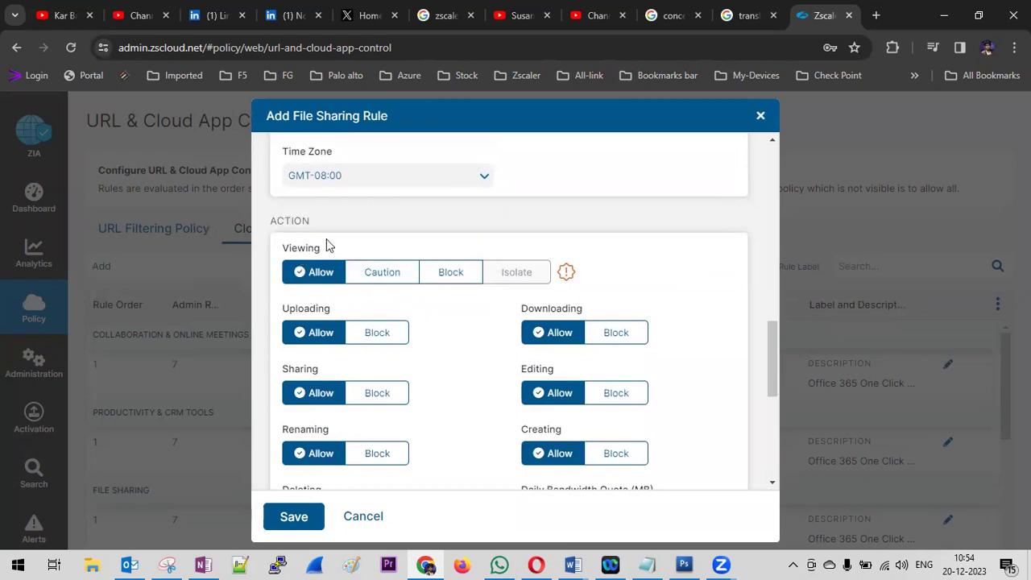
pyautogui.click(387, 280)
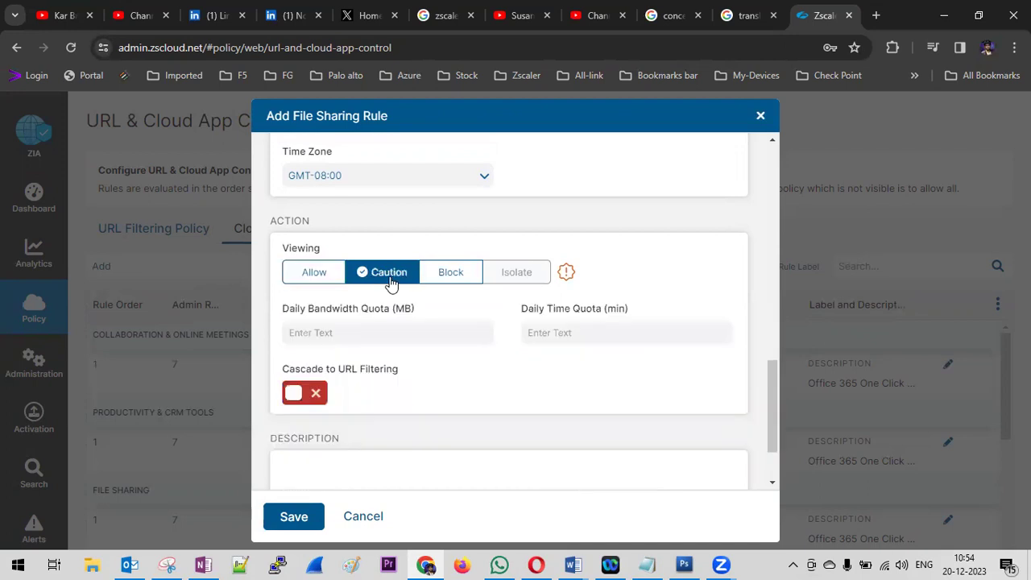
pyautogui.click(310, 276)
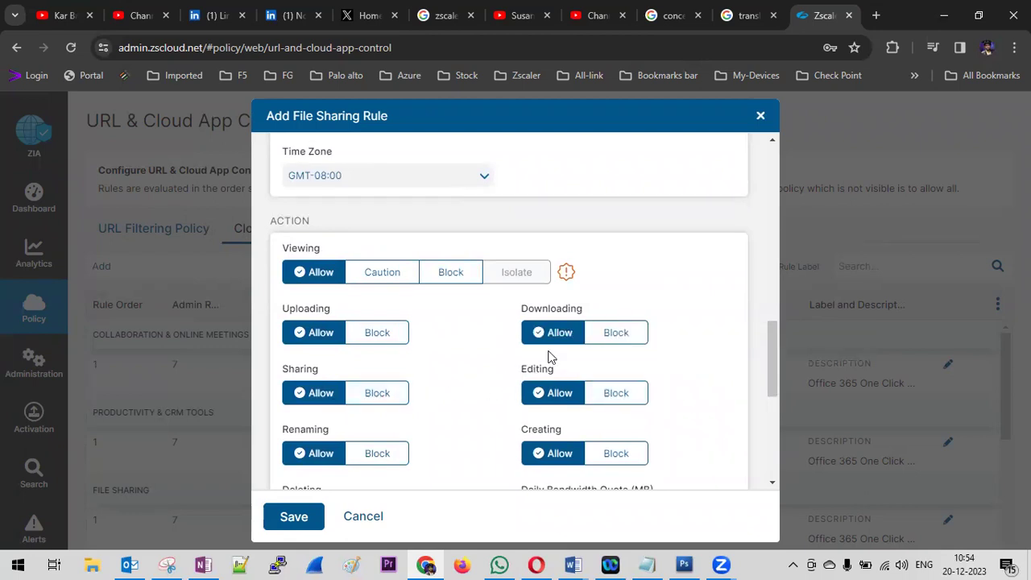
pyautogui.scroll(-1, 550, 357)
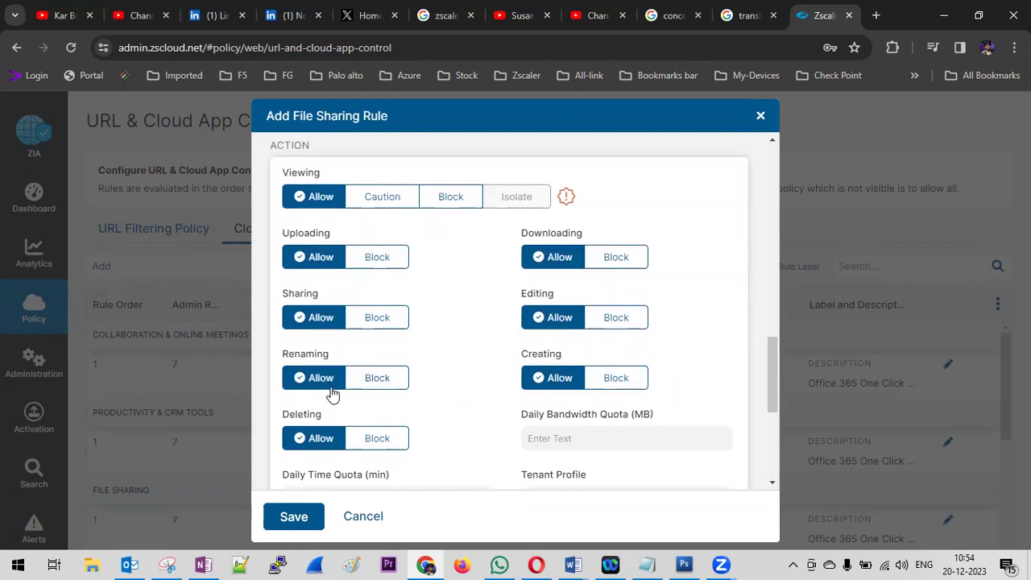
pyautogui.click(385, 201)
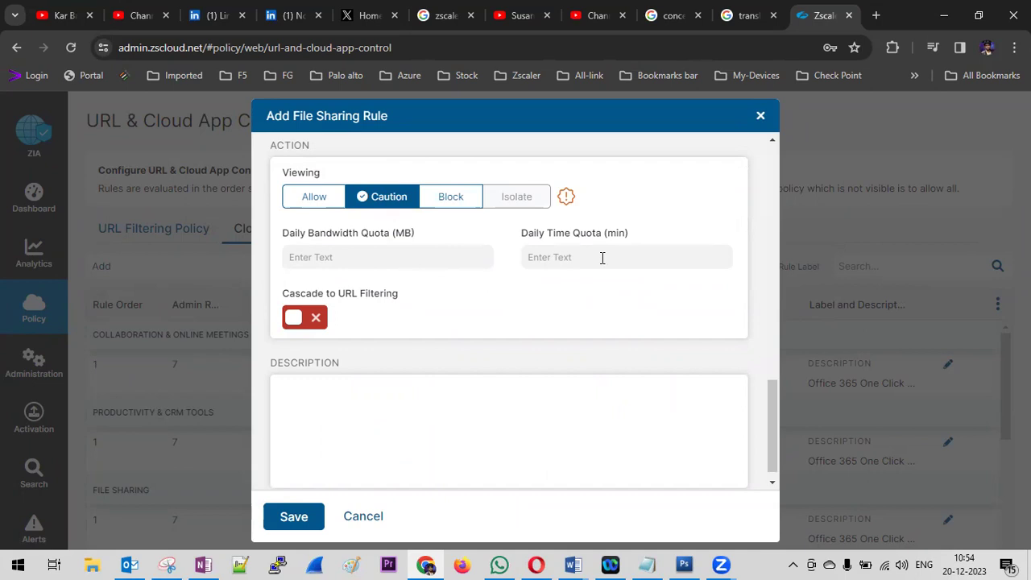
# - Set the File Sharing rule's Viewing action to Block, save the rule, and check its entry in the policy list
pyautogui.click(456, 202)
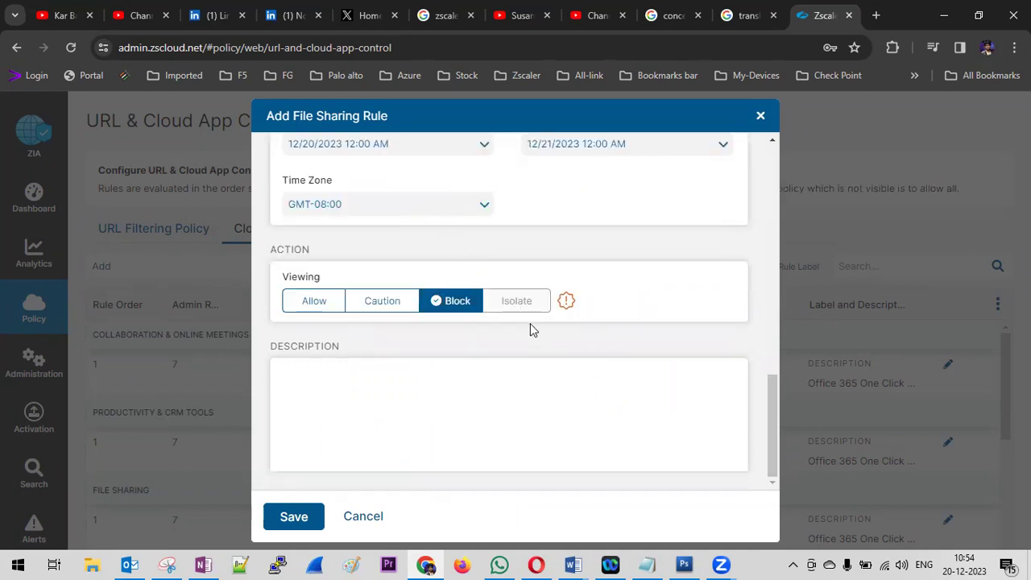
pyautogui.moveTo(562, 301)
pyautogui.scroll(3, 385, 377)
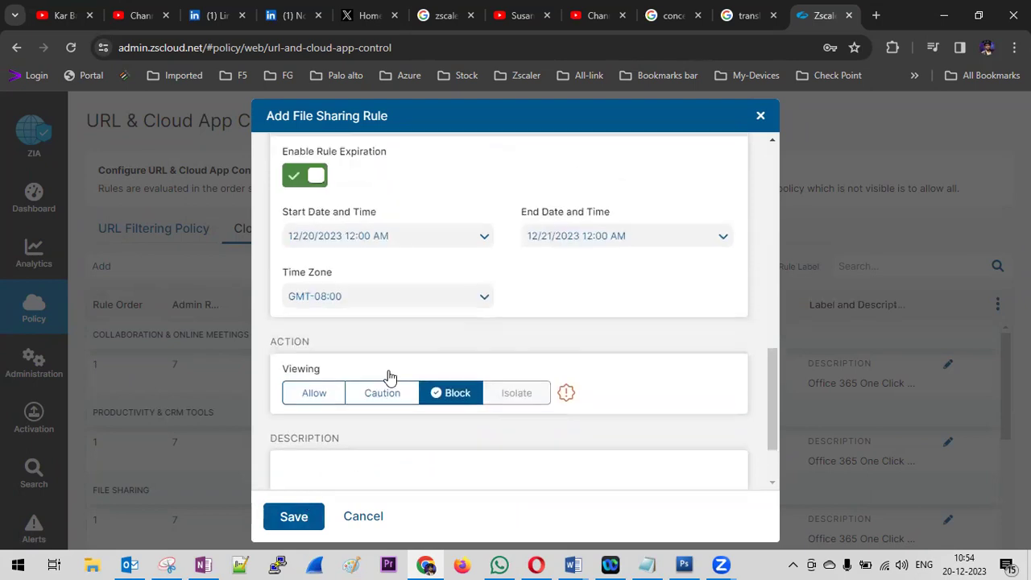
pyautogui.click(298, 313)
pyautogui.scroll(-2, 460, 301)
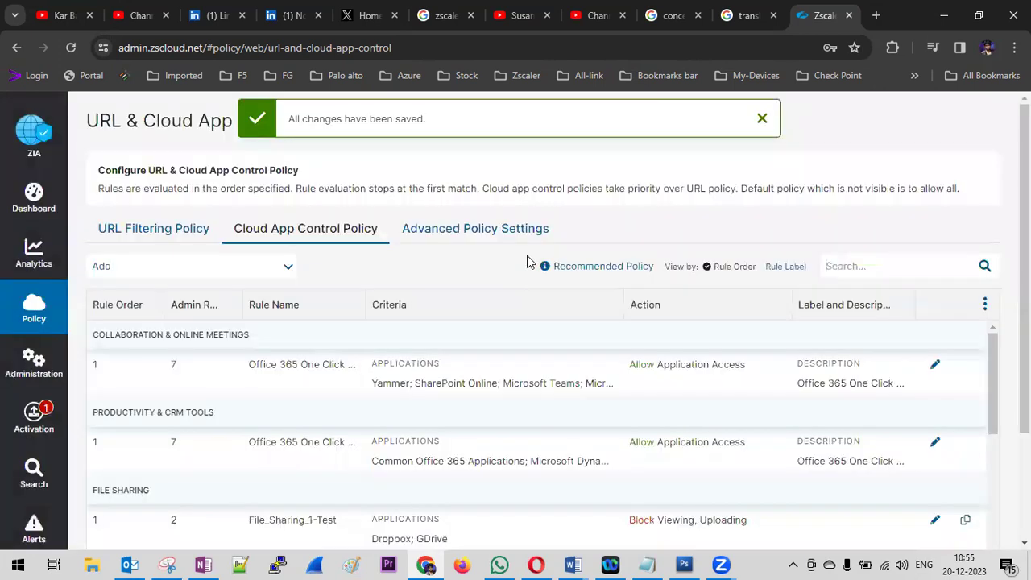
pyautogui.scroll(-2, 796, 404)
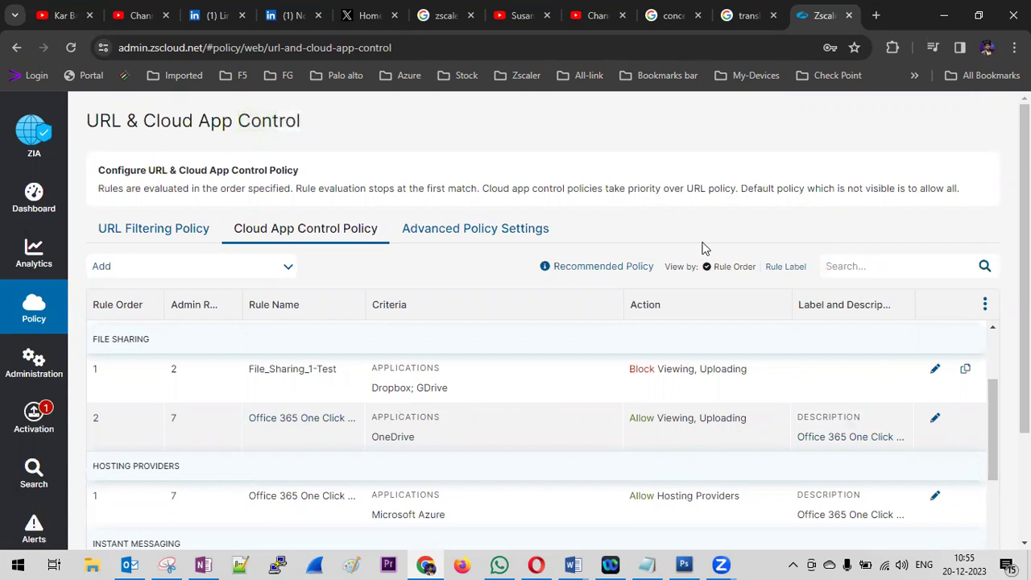
# - Start a new Cloud App Control rule for the Health Care category
pyautogui.click(288, 269)
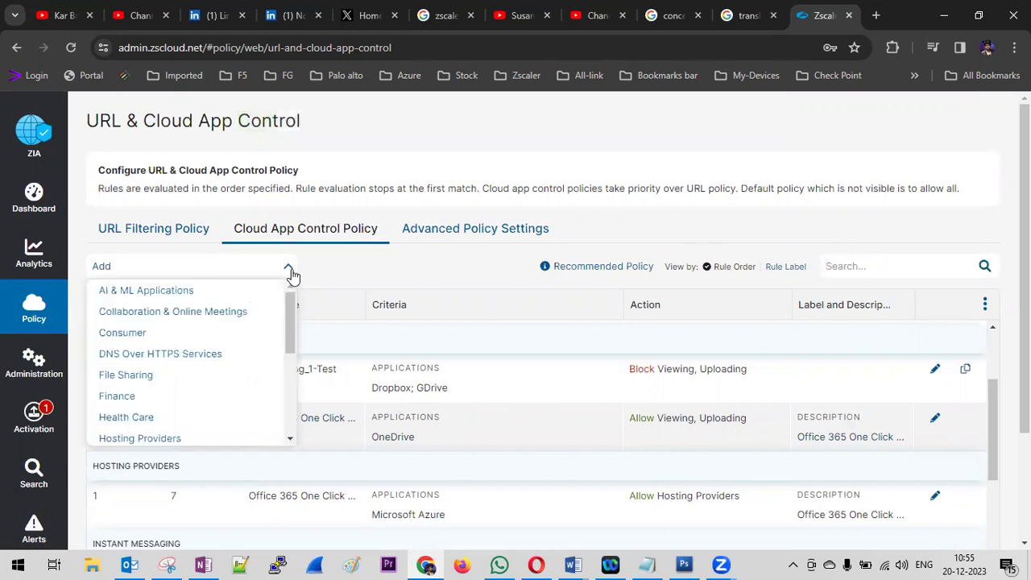
pyautogui.click(135, 419)
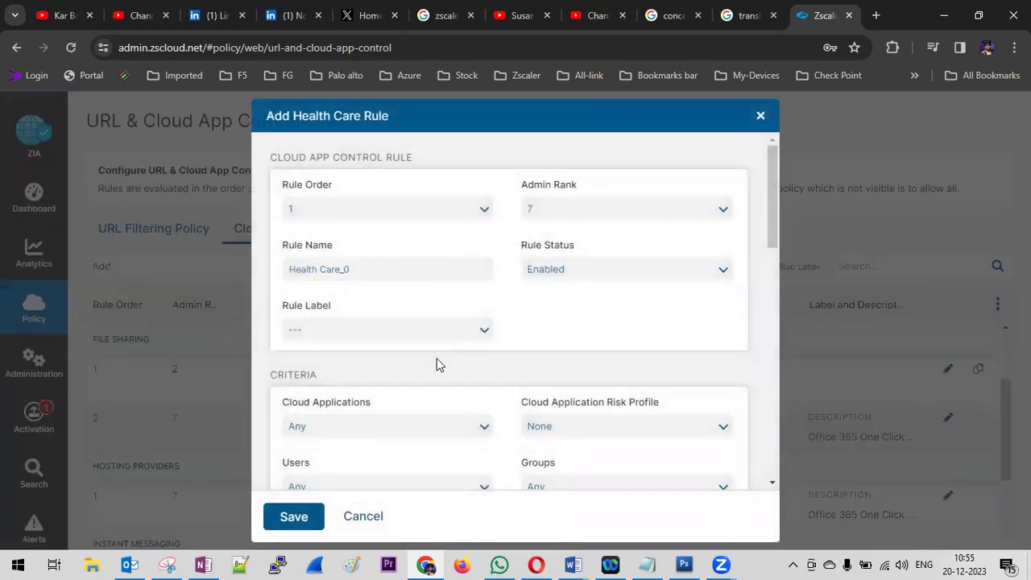
pyautogui.scroll(-1, 431, 369)
# - Select TheraPlatform, ClinicSource, Power Diary and My Clients Plus as the Health Care rule's cloud applications
pyautogui.click(486, 358)
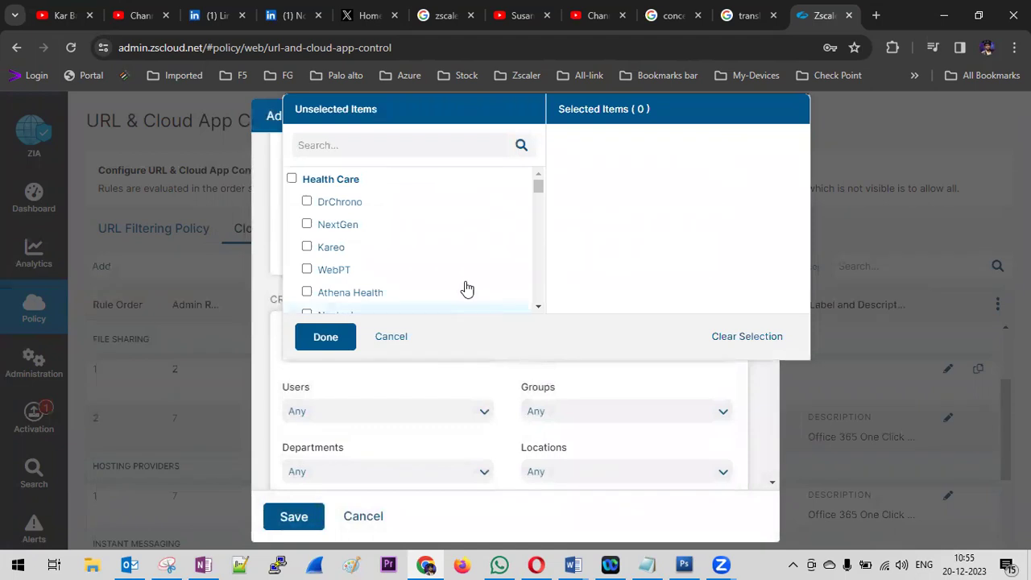
pyautogui.scroll(-3, 417, 223)
pyautogui.scroll(-2, 418, 224)
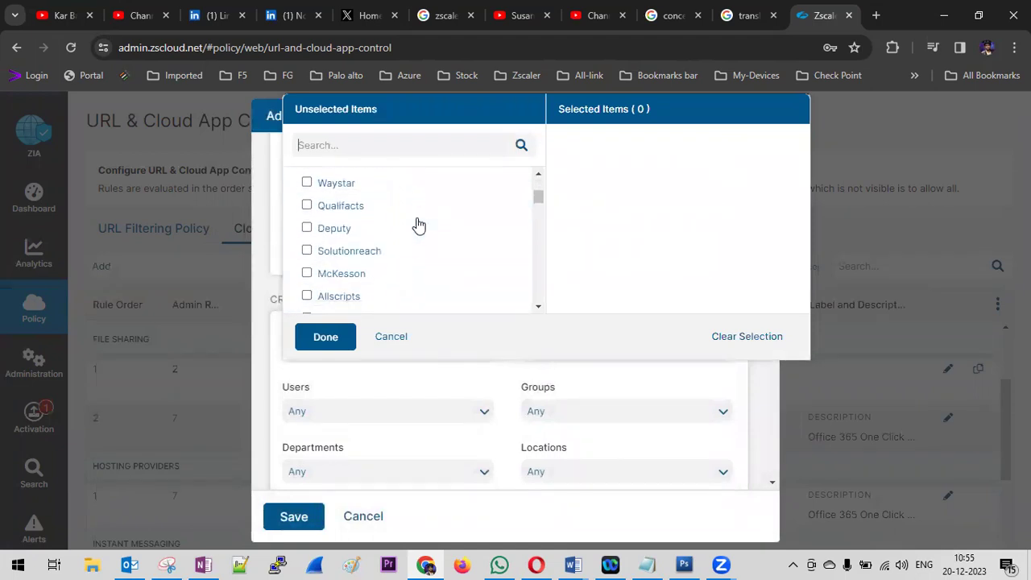
pyautogui.scroll(-4, 418, 225)
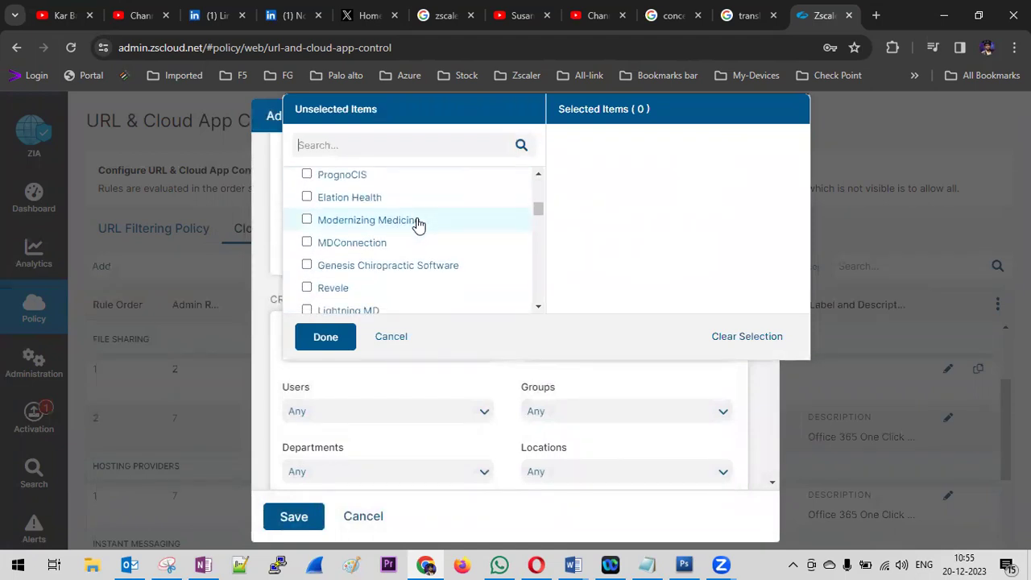
pyautogui.scroll(-5, 418, 225)
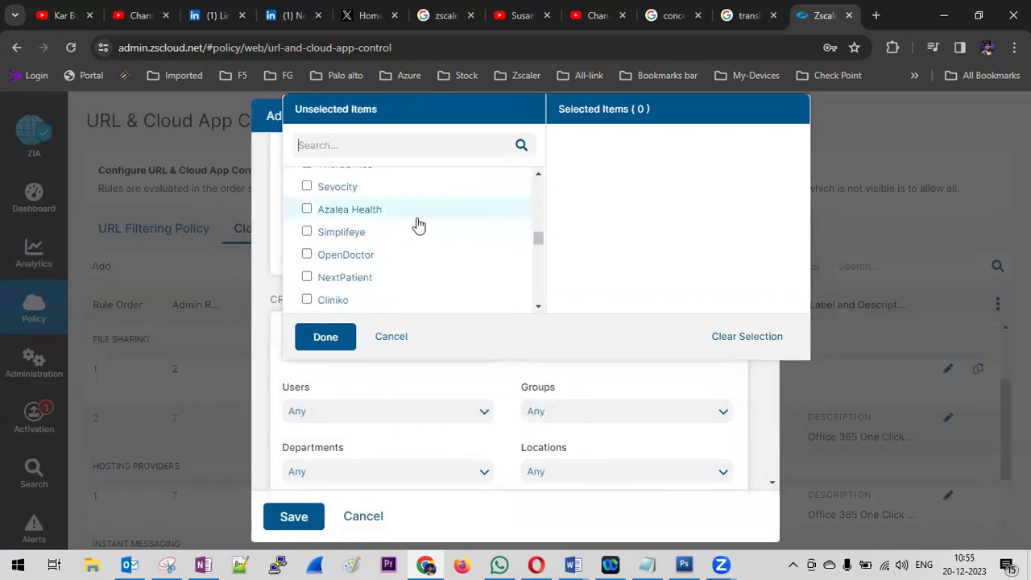
pyautogui.scroll(-3, 419, 224)
pyautogui.click(375, 256)
pyautogui.click(363, 233)
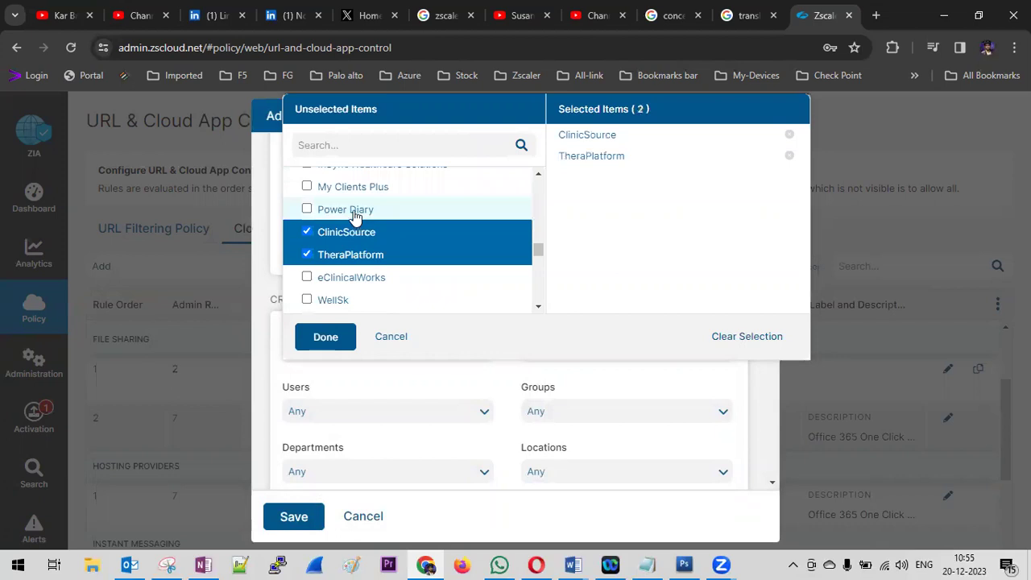
pyautogui.click(355, 211)
pyautogui.click(352, 187)
pyautogui.click(330, 342)
# - Enable rule expiration for the Health Care rule and save it with application access allowed
pyautogui.scroll(-2, 489, 316)
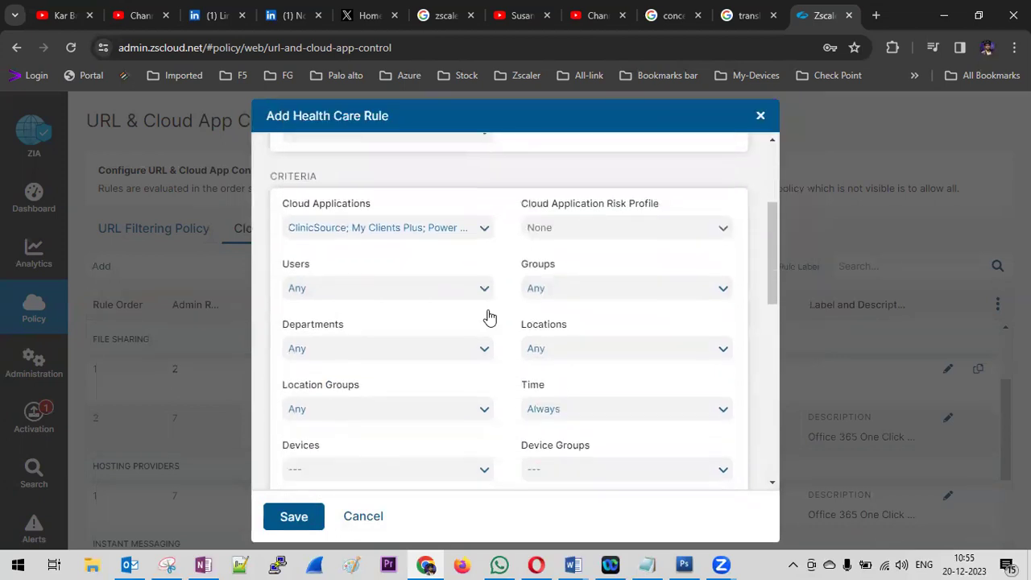
pyautogui.scroll(-6, 490, 317)
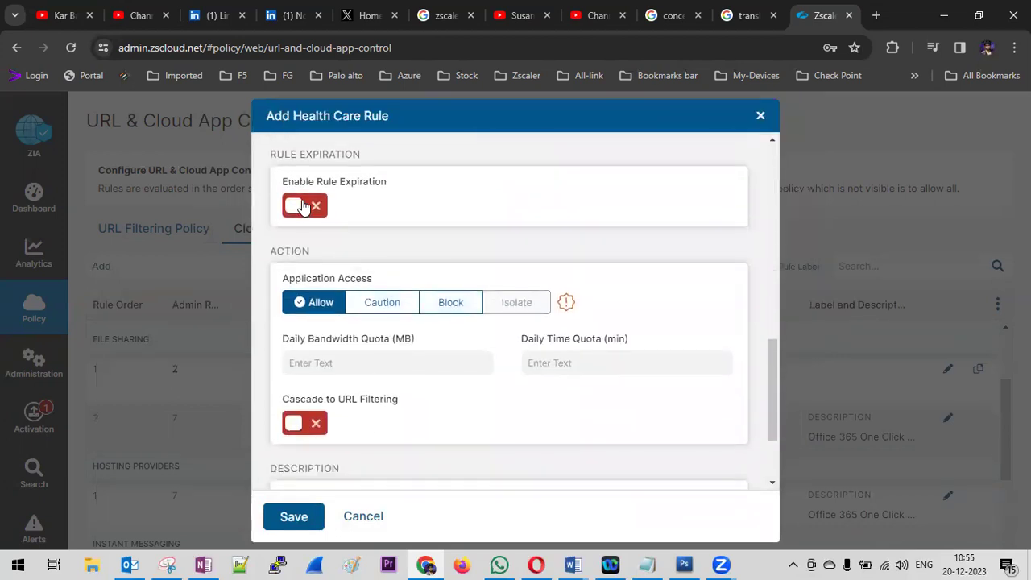
pyautogui.click(303, 207)
pyautogui.scroll(-1, 511, 386)
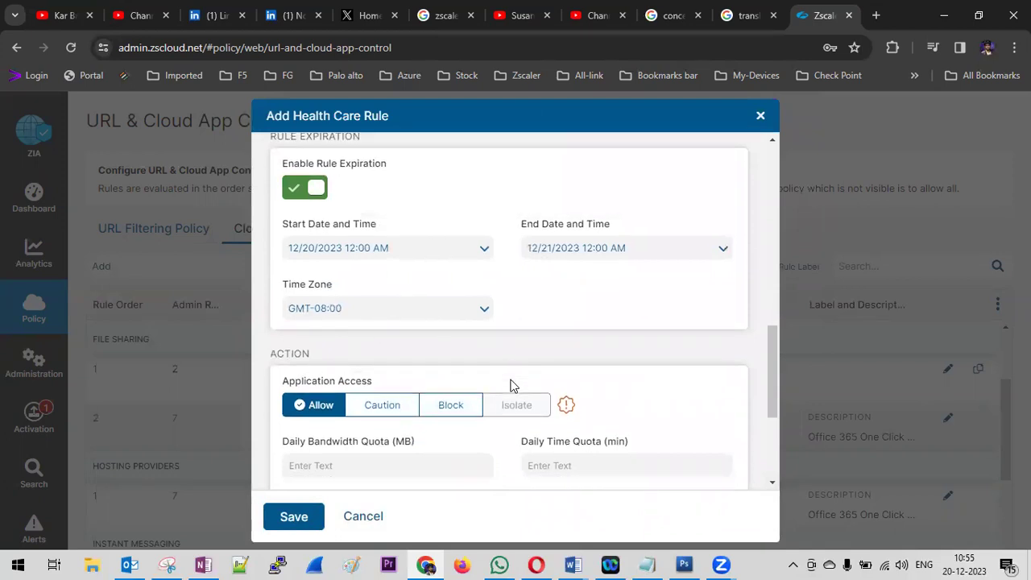
pyautogui.scroll(-3, 511, 386)
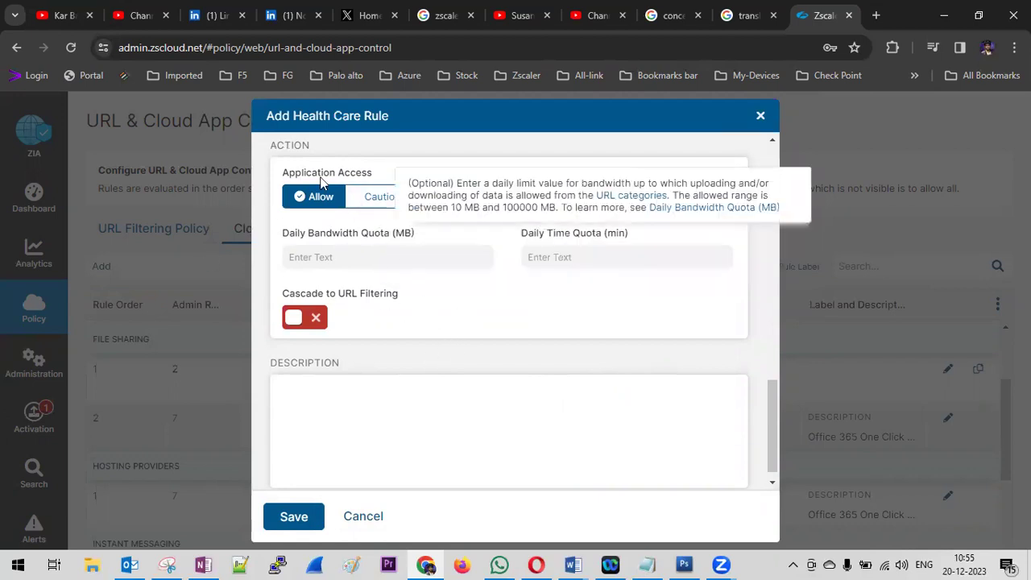
pyautogui.scroll(-1, 448, 322)
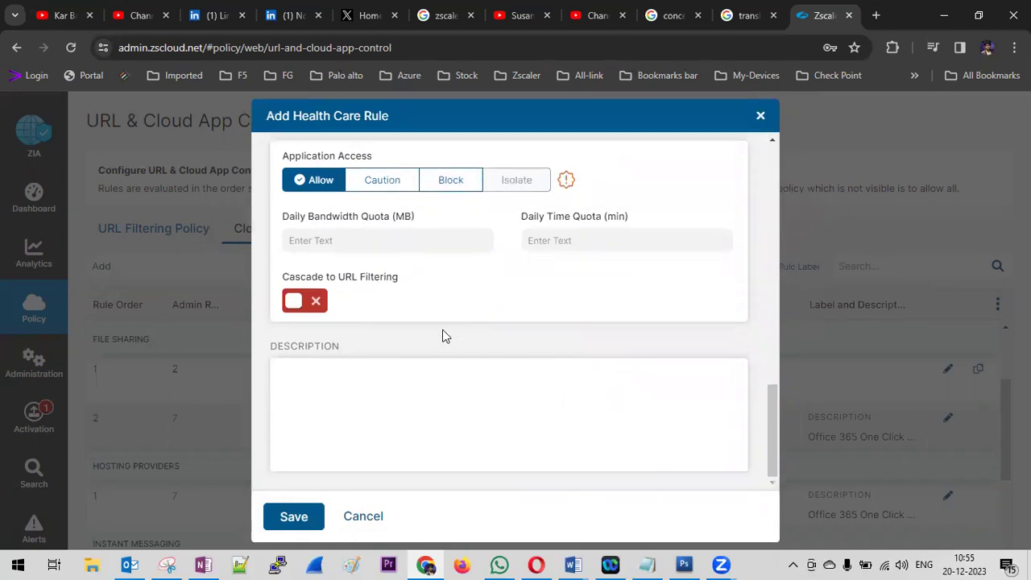
pyautogui.click(302, 517)
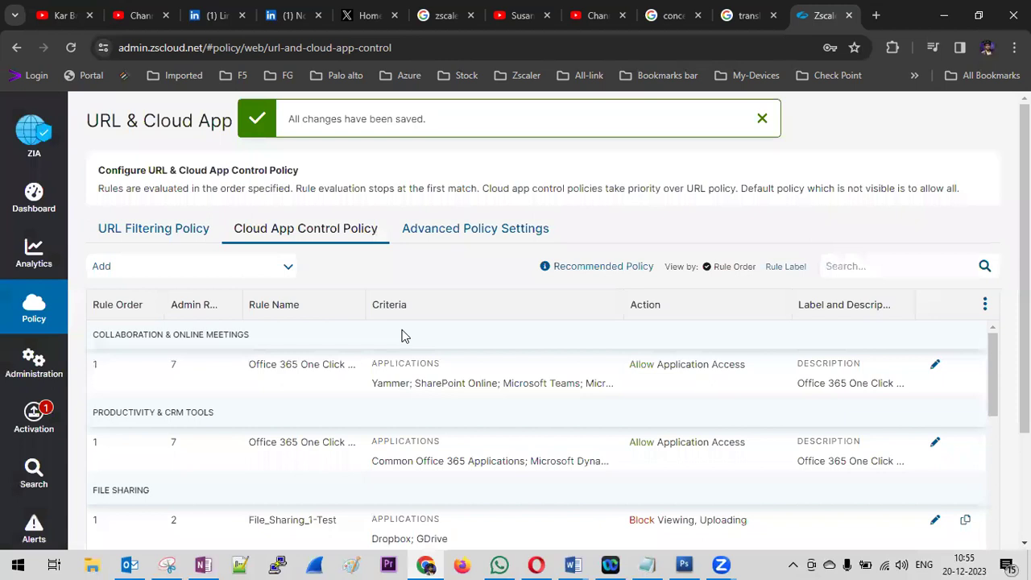
# - Start a new Social Networking rule and name it Social_Networking_2-FB
pyautogui.click(290, 273)
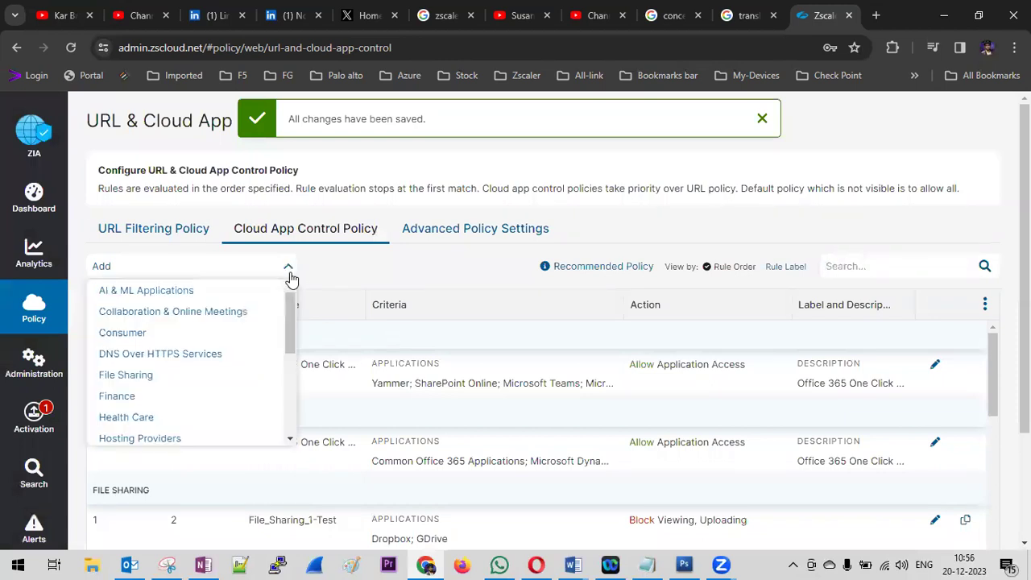
pyautogui.scroll(-1, 208, 424)
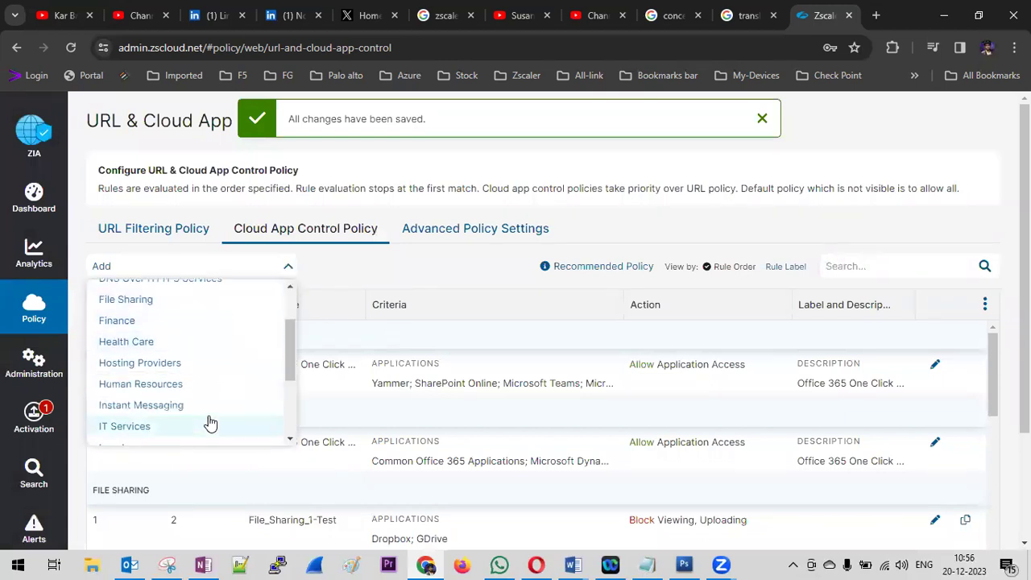
pyautogui.scroll(-1, 189, 395)
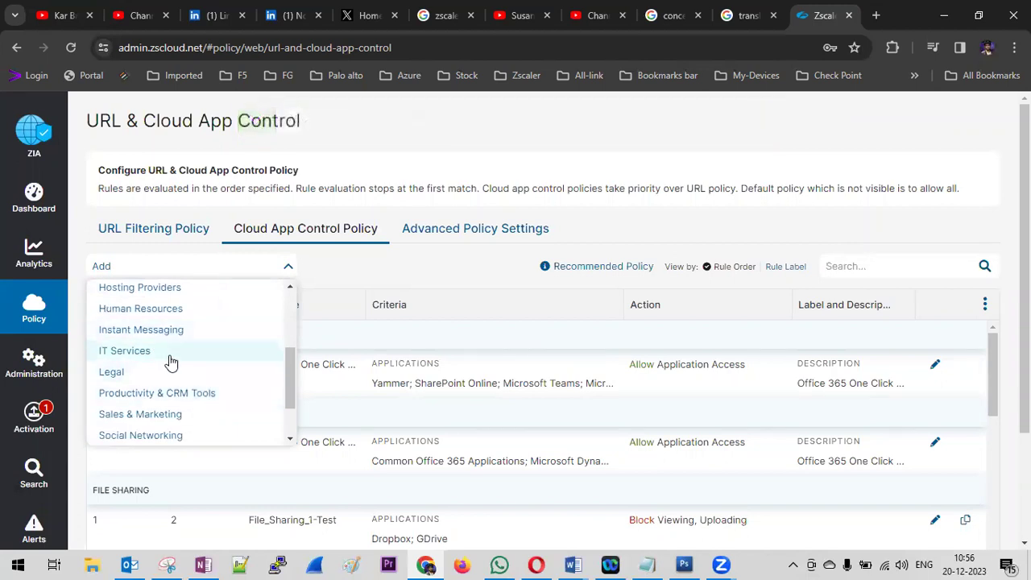
pyautogui.scroll(-1, 201, 387)
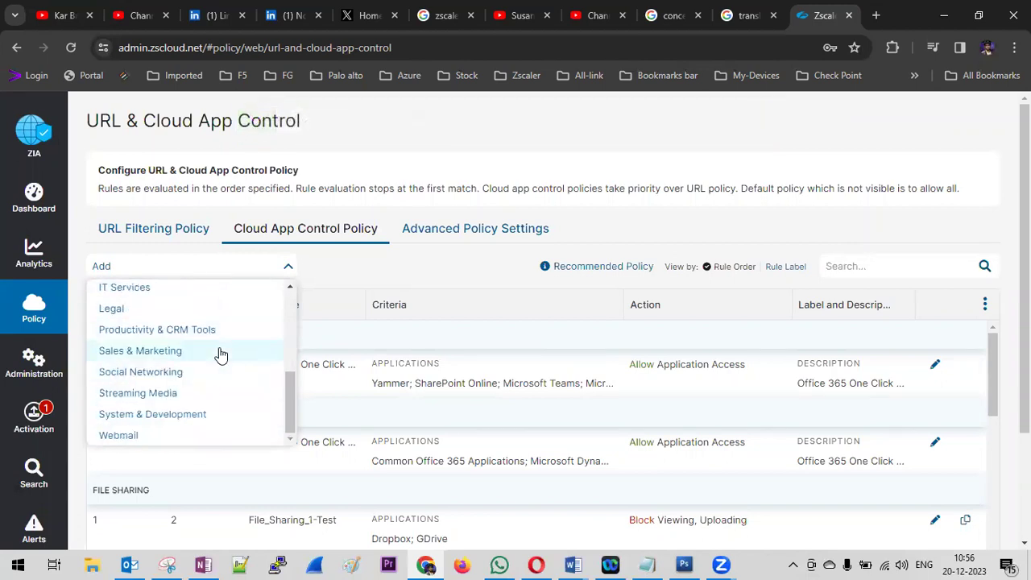
pyautogui.click(179, 374)
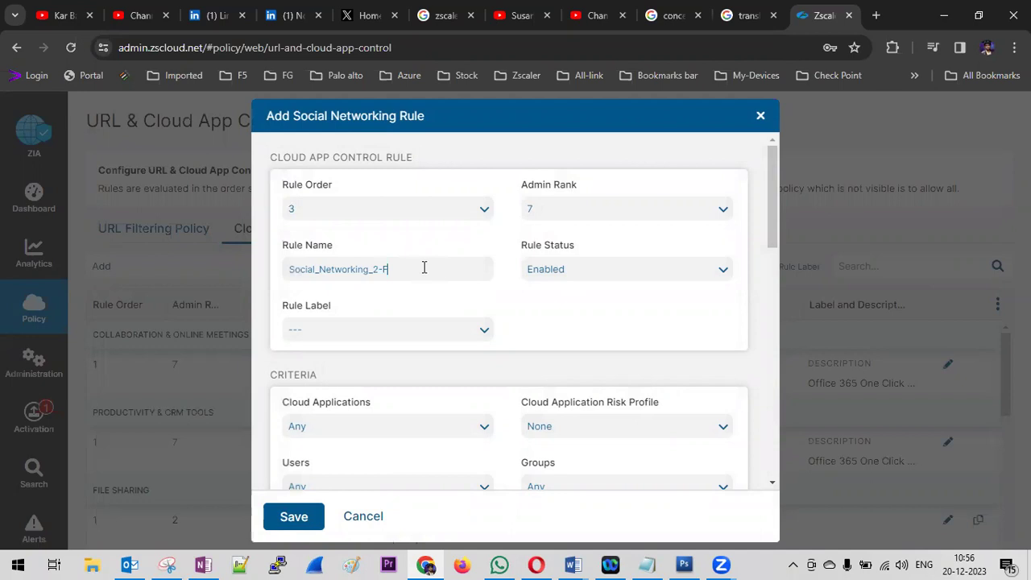
# - Select Facebook as the Social Networking rule's cloud application
pyautogui.scroll(-1, 521, 314)
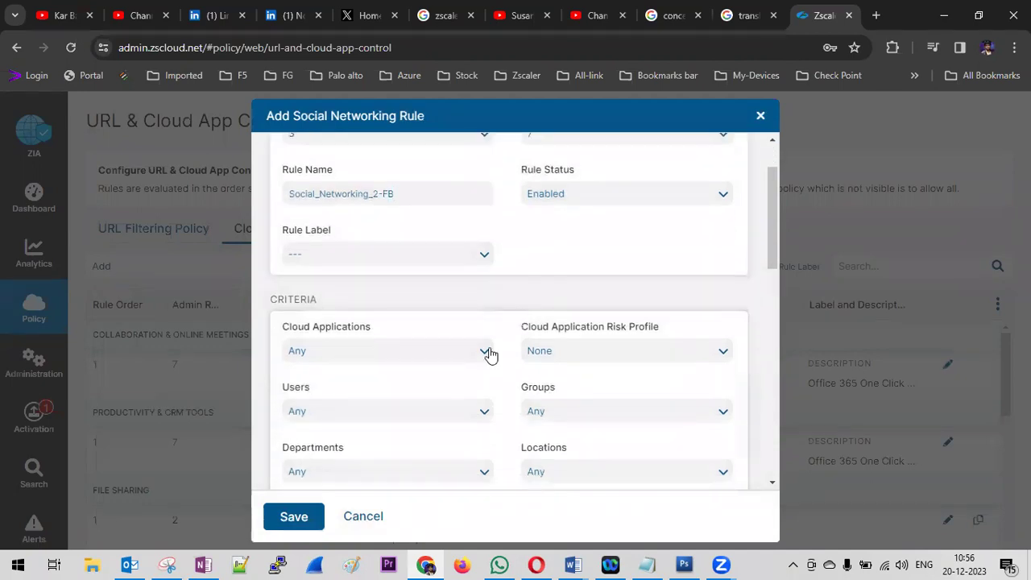
pyautogui.click(488, 353)
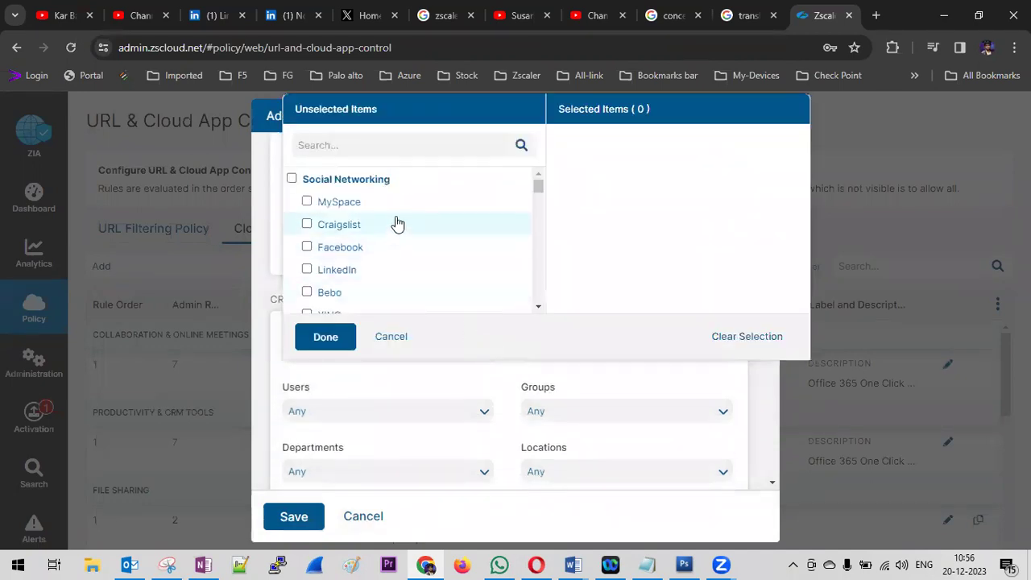
pyautogui.click(332, 249)
pyautogui.click(326, 337)
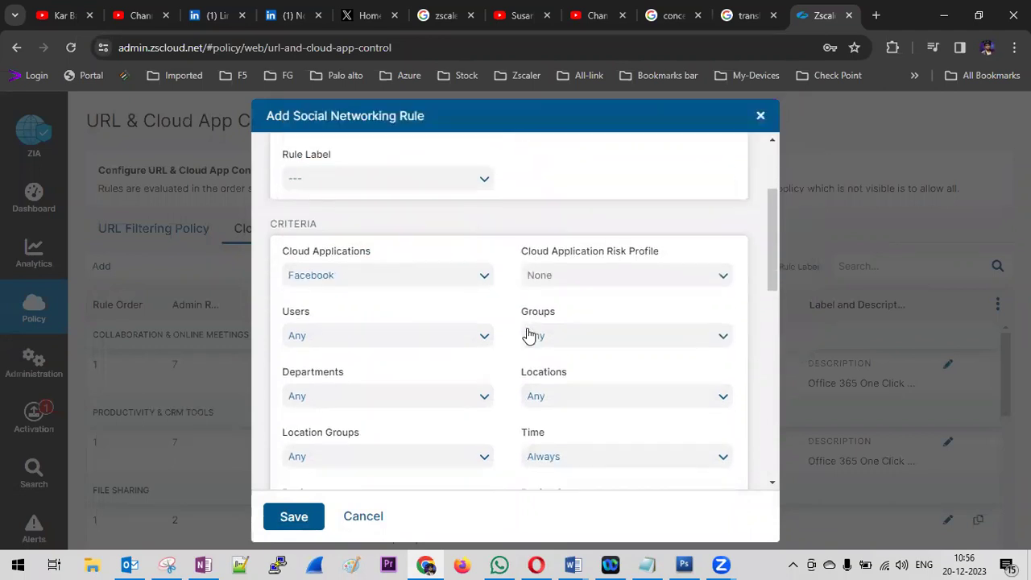
# - Examine the Social Networking rule's remaining criteria, rule expiration, and the viewing, posting and Cascade to URL Filtering action options
pyautogui.scroll(-2, 523, 338)
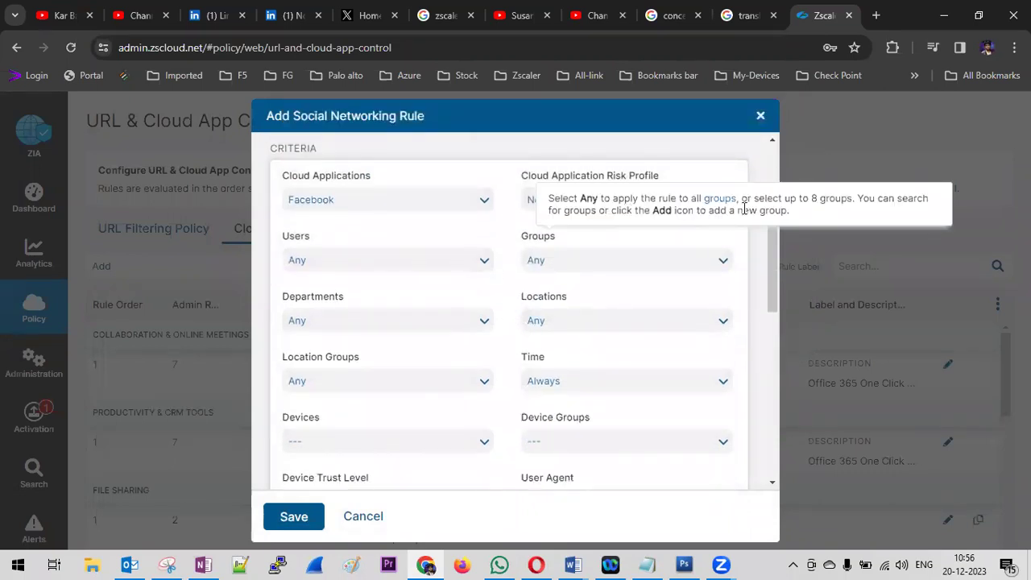
pyautogui.scroll(-4, 463, 339)
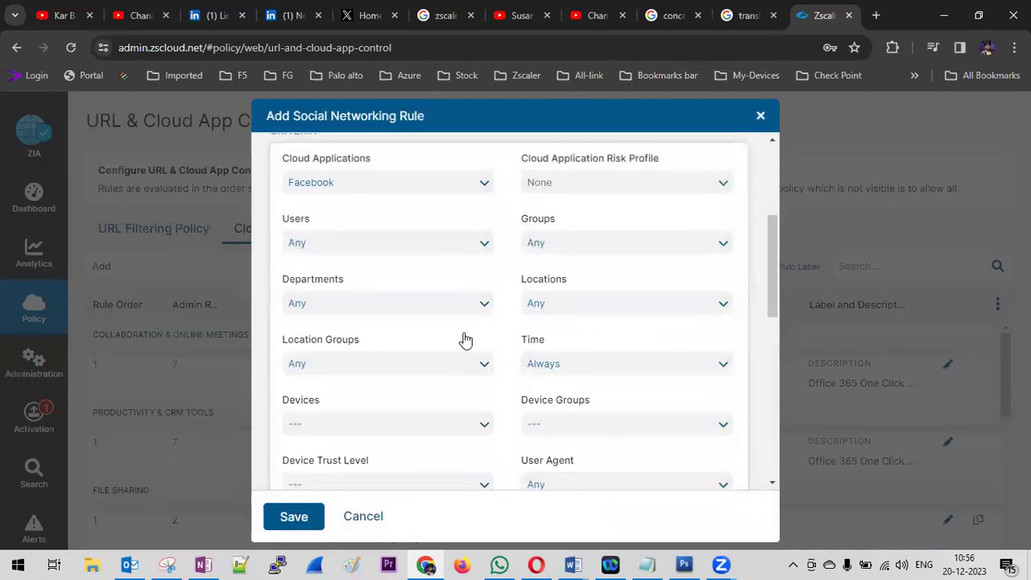
pyautogui.scroll(-2, 463, 339)
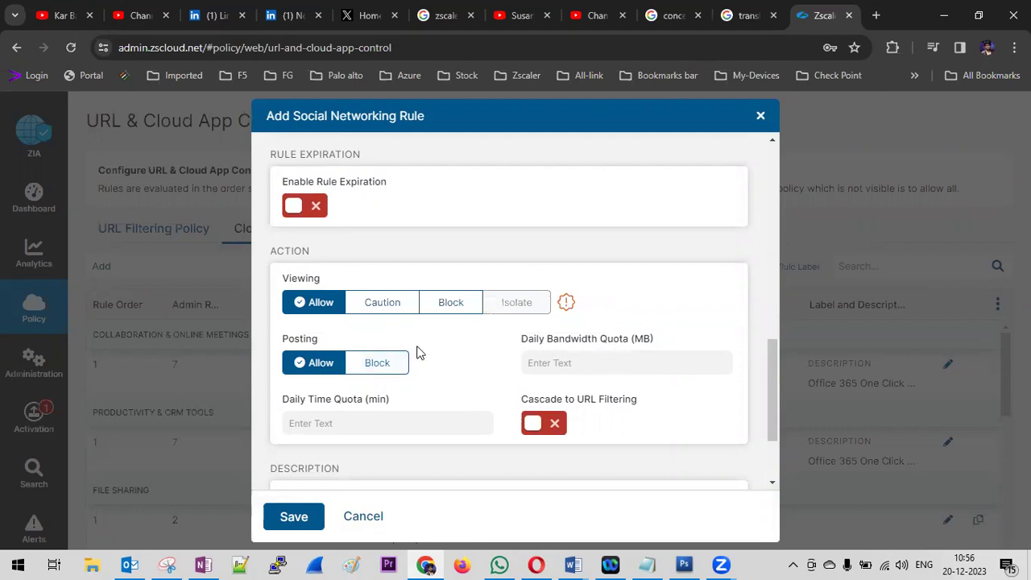
pyautogui.click(537, 427)
pyautogui.click(535, 427)
pyautogui.scroll(-2, 489, 379)
pyautogui.scroll(3, 489, 379)
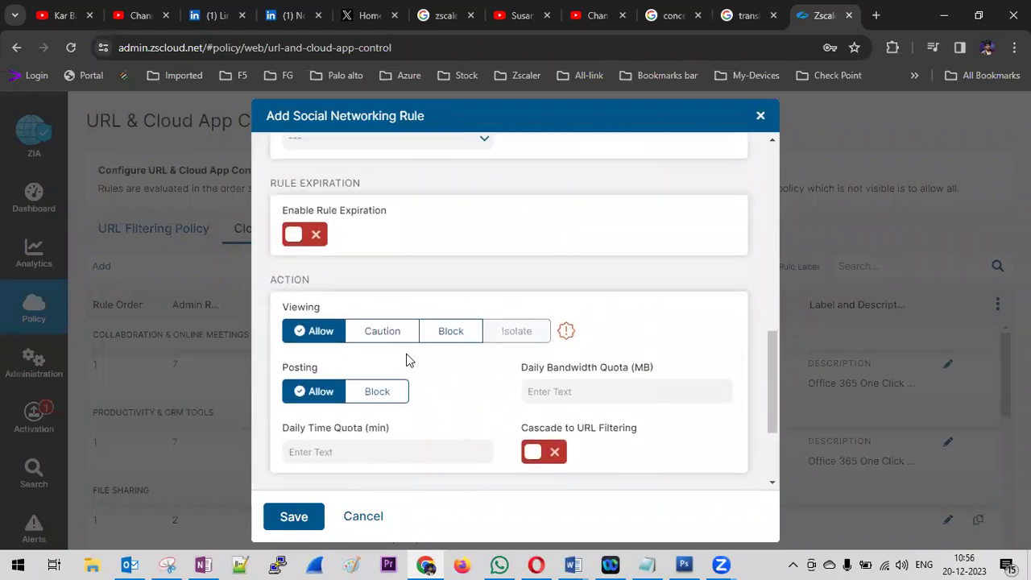
pyautogui.click(392, 332)
pyautogui.click(337, 340)
pyautogui.scroll(5, 497, 394)
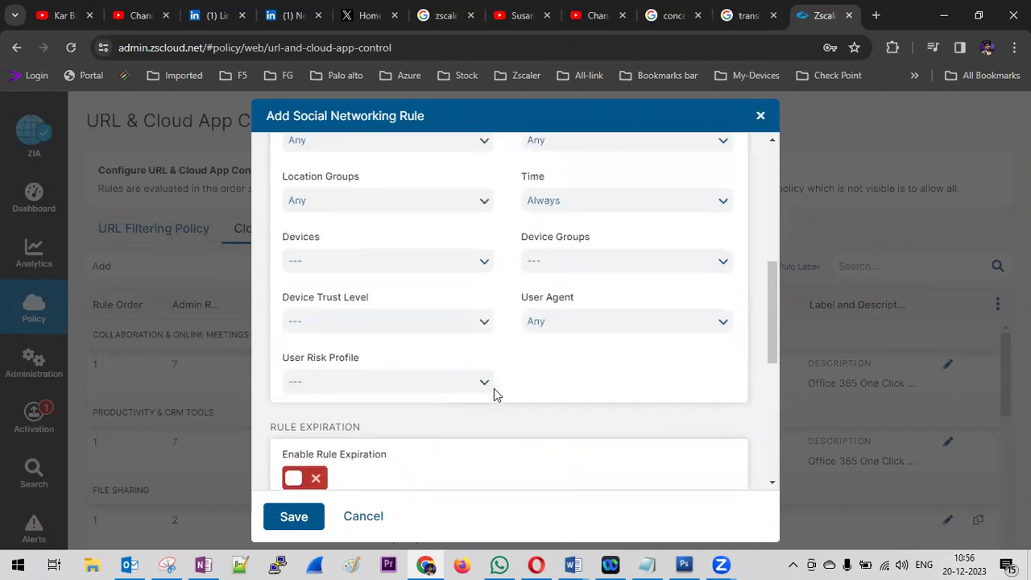
pyautogui.scroll(5, 497, 395)
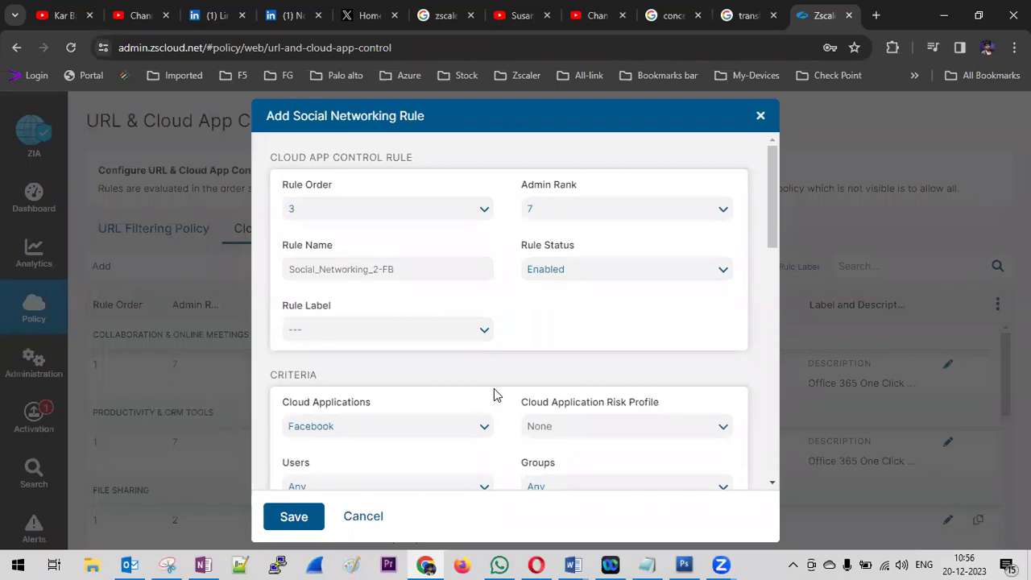
# - Add Twitter and Facebook Workplace to the Social Networking rule's cloud applications alongside Facebook
pyautogui.scroll(-2, 492, 391)
pyautogui.click(484, 357)
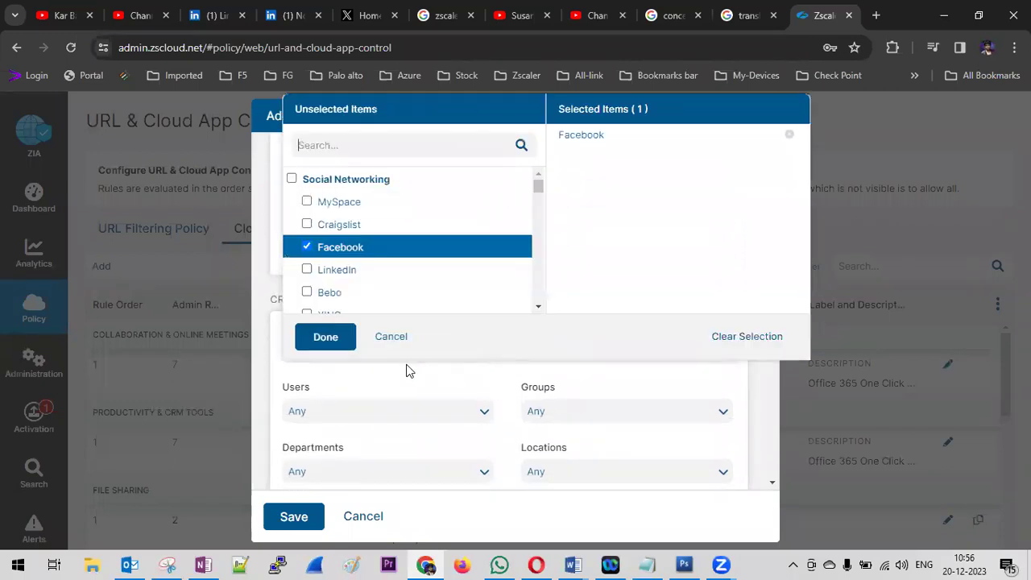
pyautogui.click(325, 143)
pyautogui.write('tw')
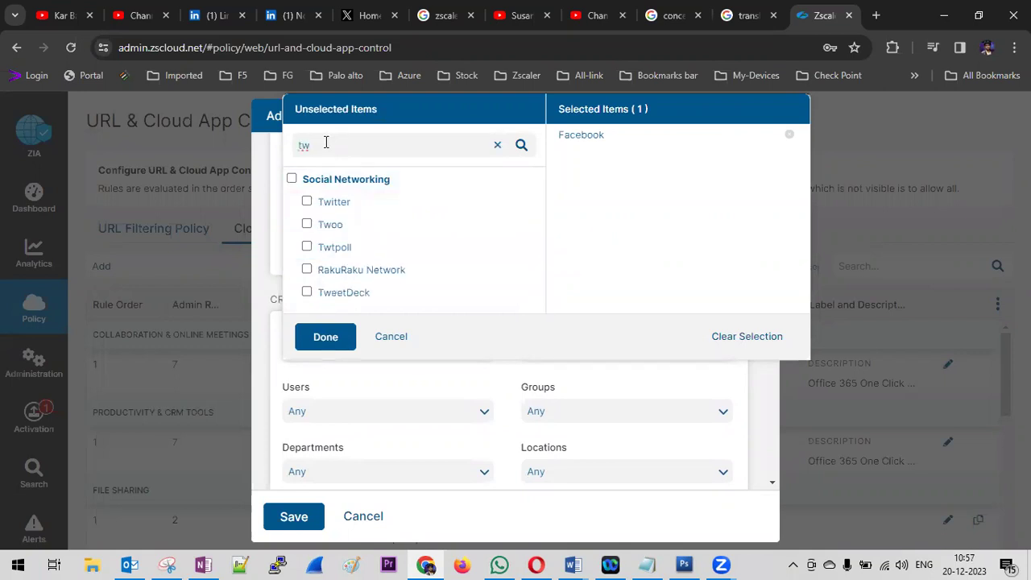
pyautogui.click(331, 203)
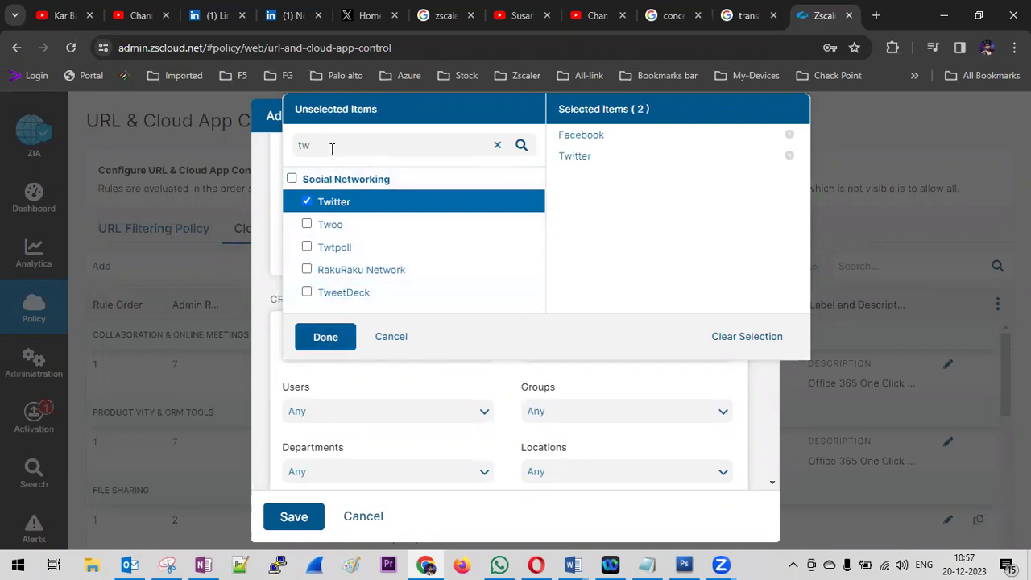
pyautogui.moveTo(330, 145); pyautogui.dragTo(294, 159)
pyautogui.write('faceb')
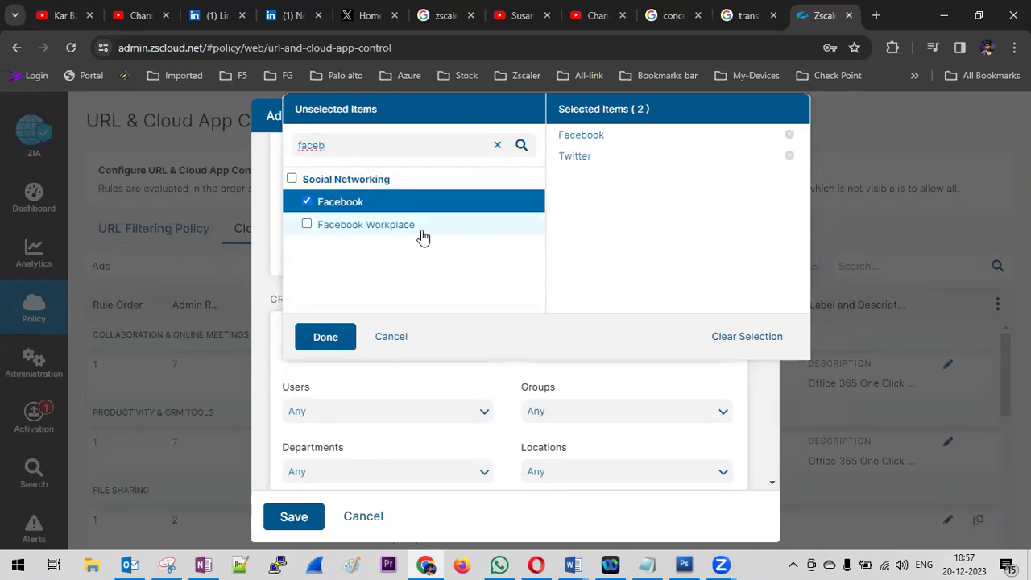
pyautogui.click(318, 228)
pyautogui.click(334, 334)
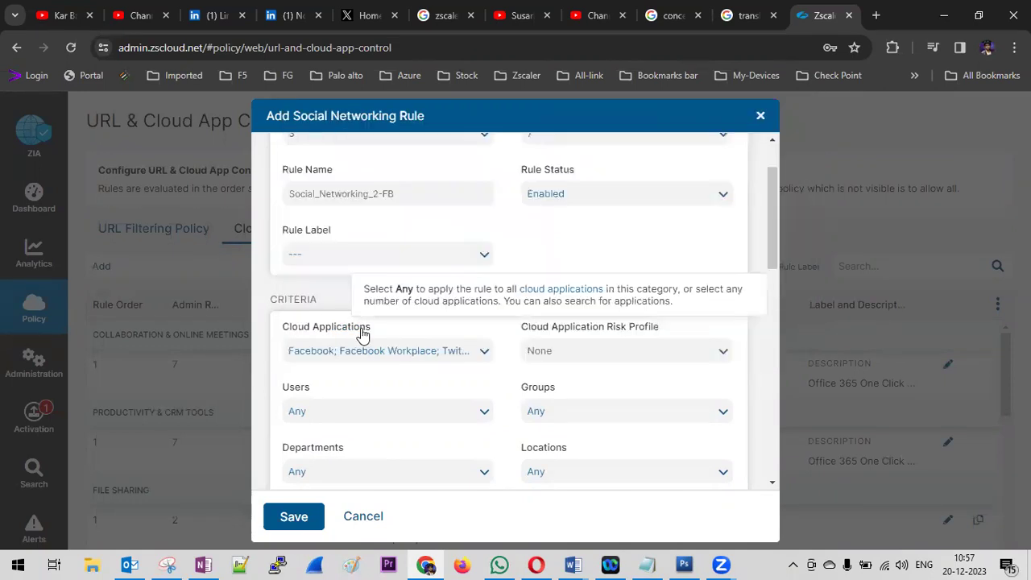
# - Save the Social Networking rule with viewing and posting allowed and no rule expiration
pyautogui.scroll(-3, 446, 340)
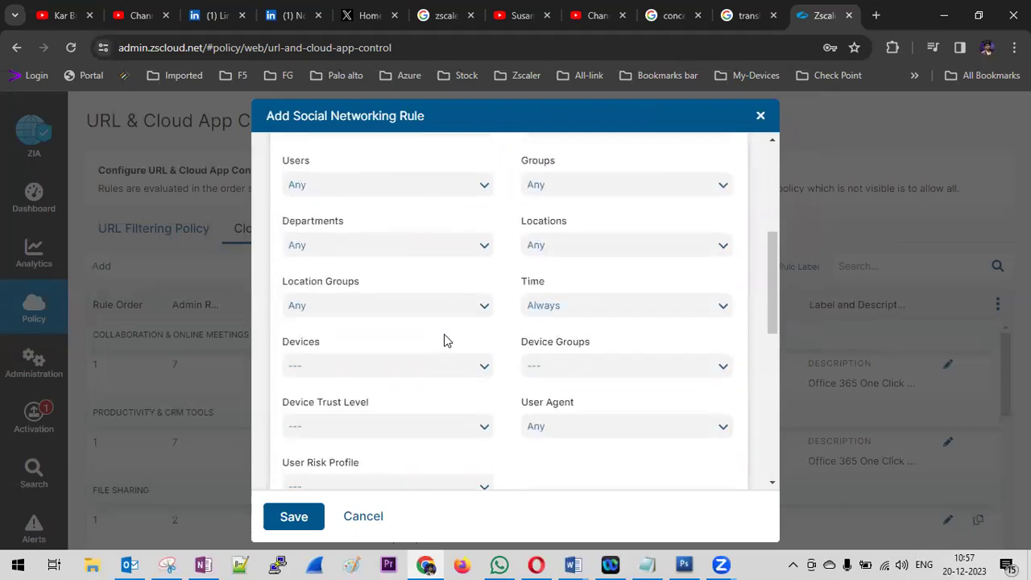
pyautogui.scroll(-5, 445, 341)
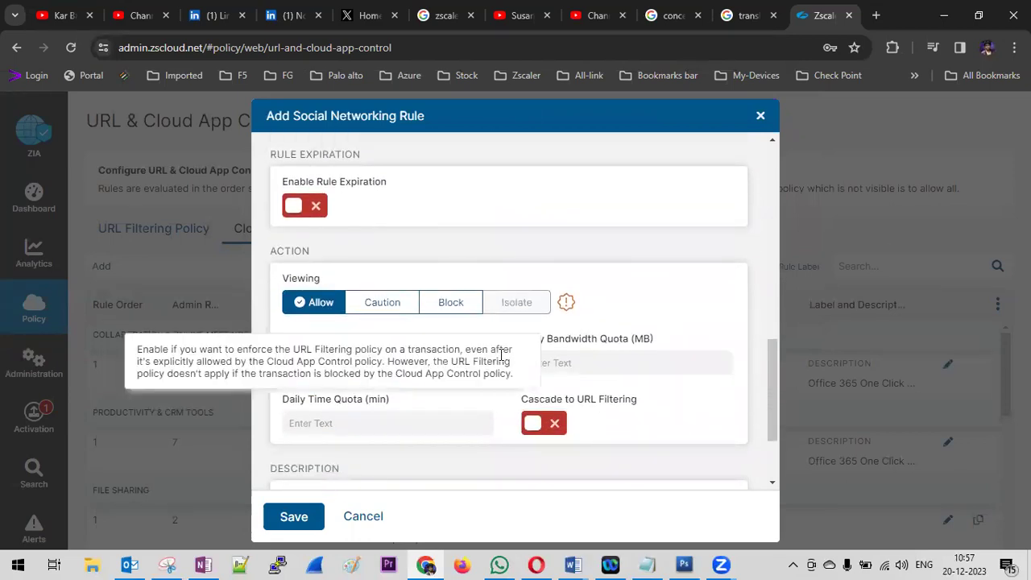
pyautogui.scroll(-1, 463, 410)
pyautogui.scroll(-2, 463, 411)
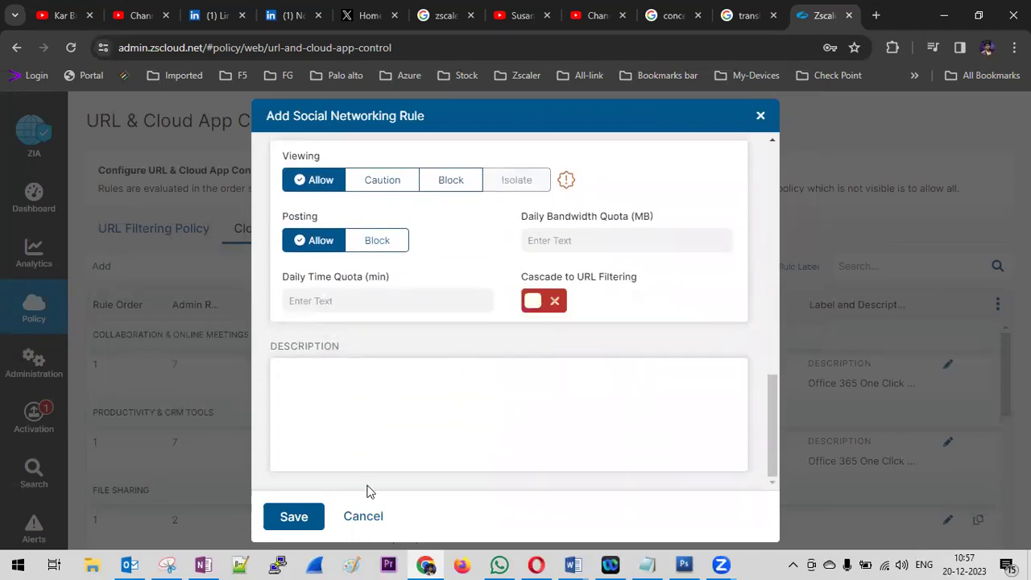
pyautogui.click(294, 518)
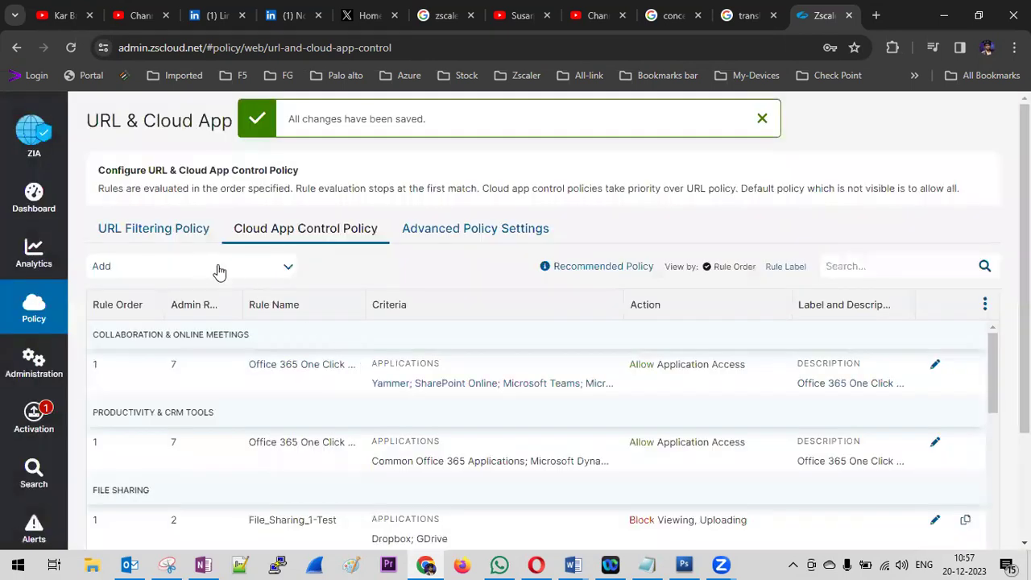
# - Start a new Cloud App Control rule in the Streaming Media category
pyautogui.click(288, 266)
pyautogui.scroll(-2, 242, 351)
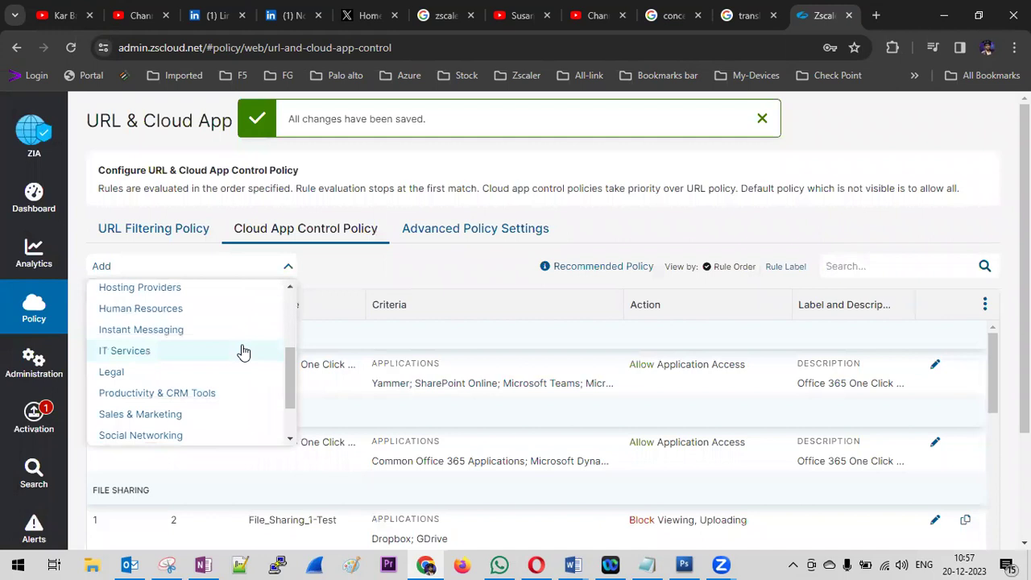
pyautogui.scroll(-1, 243, 353)
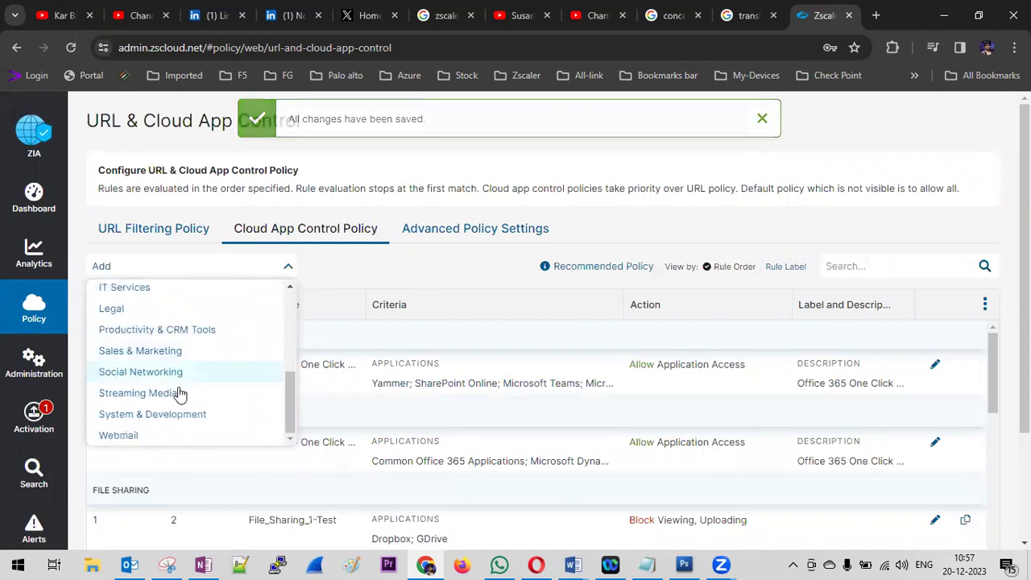
pyautogui.click(138, 393)
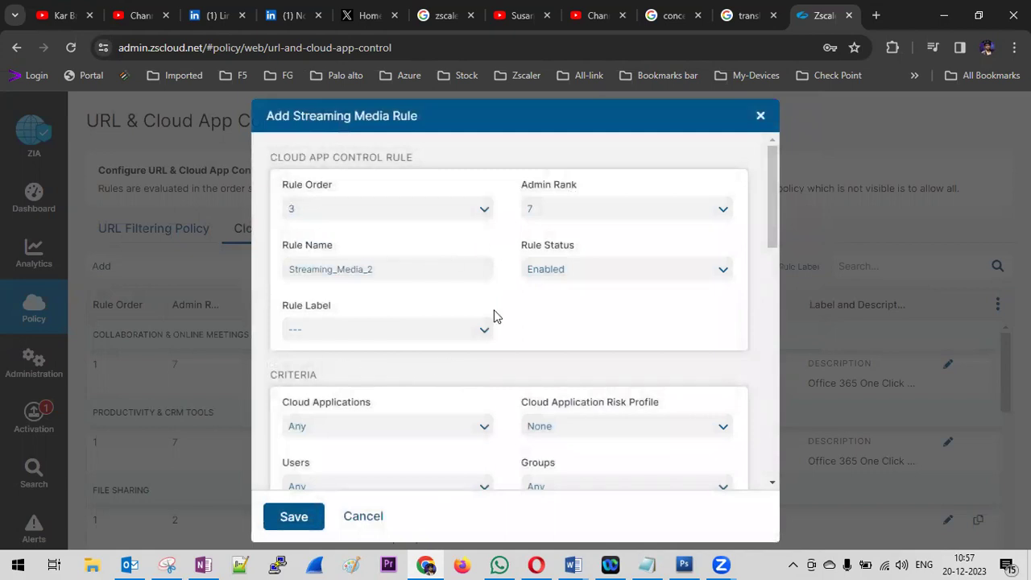
# - Select YouTube, Google Video and Metacafe as cloud applications for the Streaming Media rule
pyautogui.scroll(-1, 432, 306)
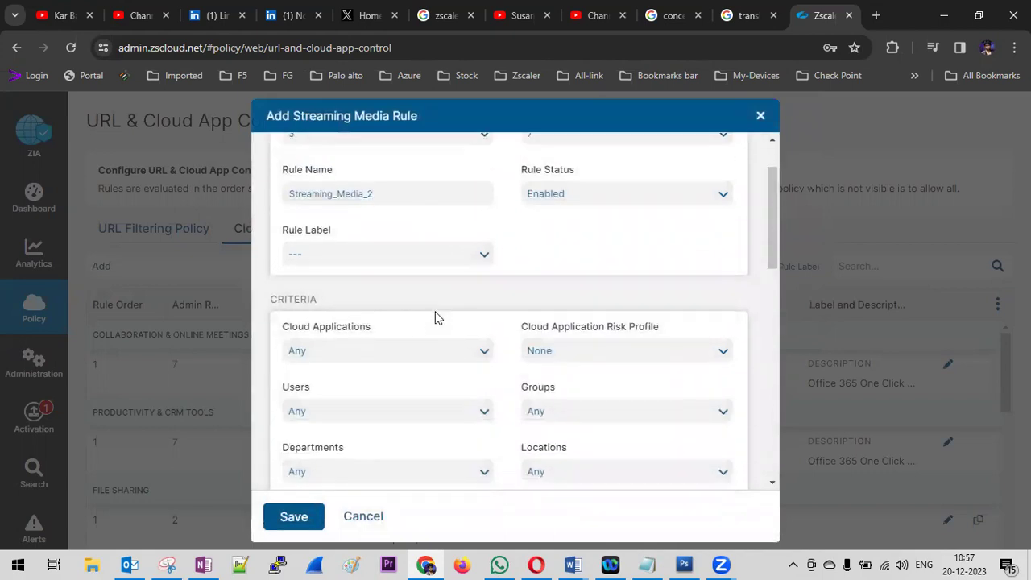
pyautogui.click(480, 353)
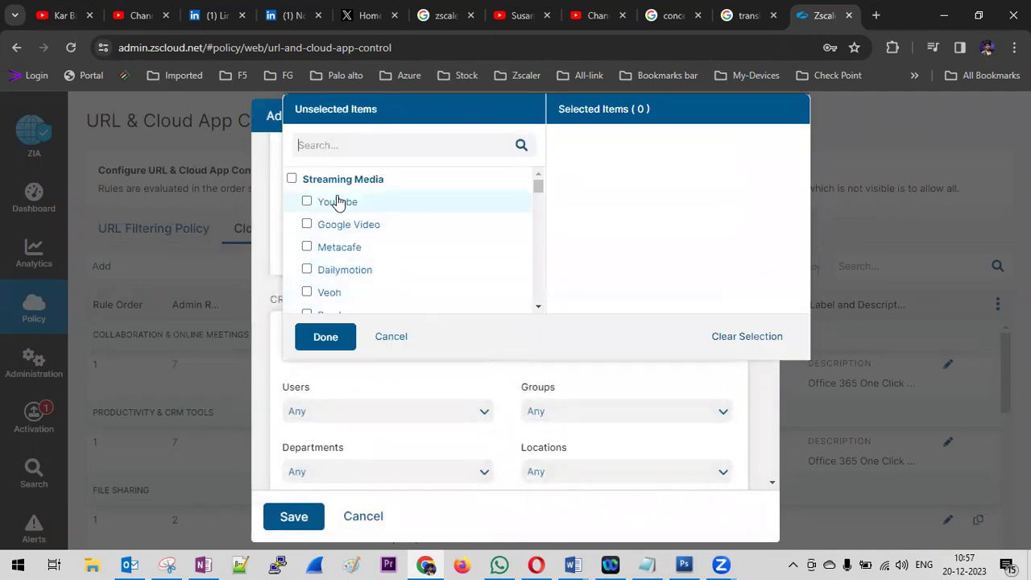
pyautogui.click(344, 202)
pyautogui.click(359, 225)
pyautogui.click(375, 249)
# - Search the streaming applications for "net" and add NetFlix to the Streaming Media rule
pyautogui.scroll(-3, 424, 269)
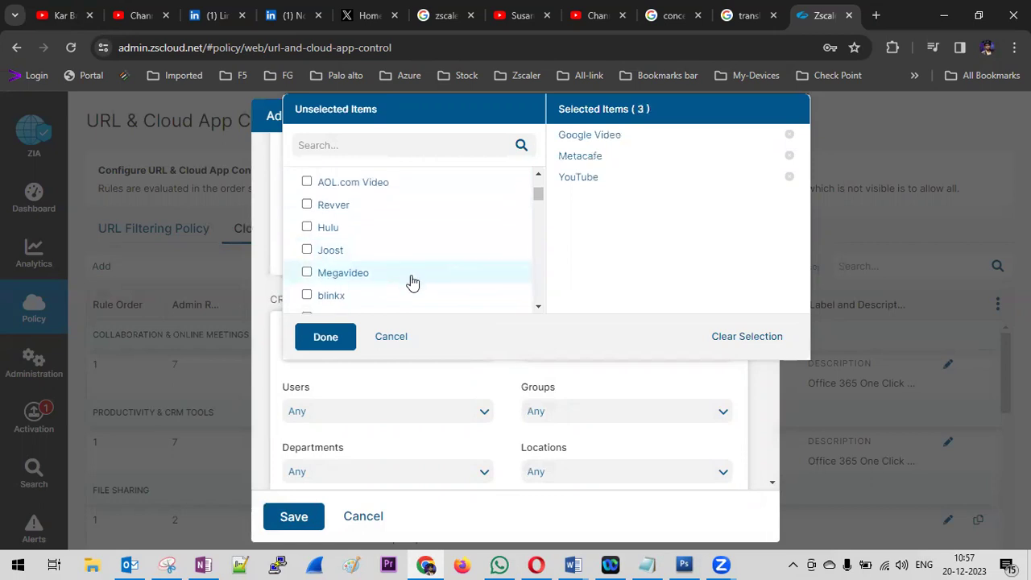
pyautogui.scroll(-3, 410, 283)
pyautogui.click(361, 140)
pyautogui.write('n')
pyautogui.press('Return')
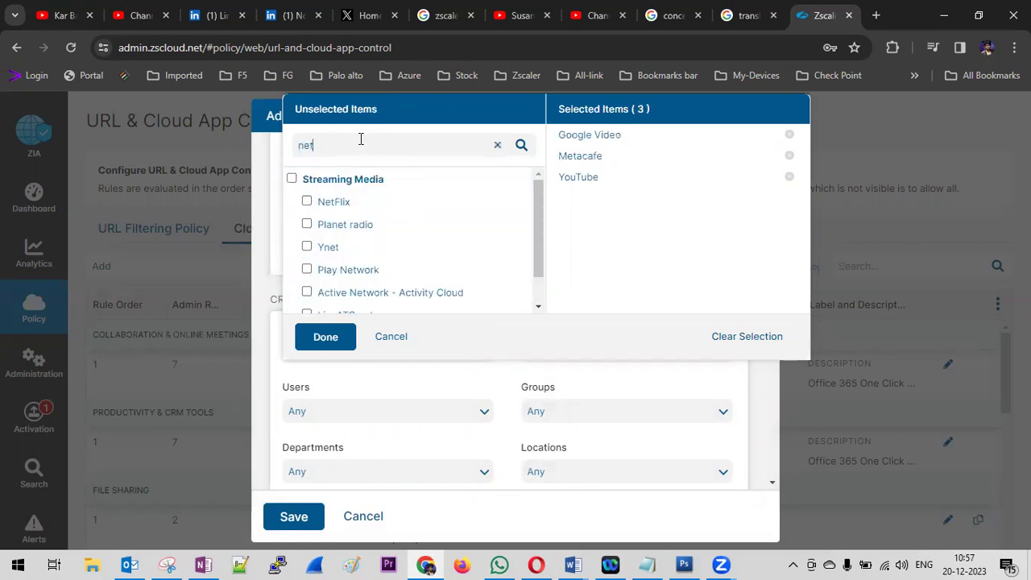
pyautogui.click(322, 202)
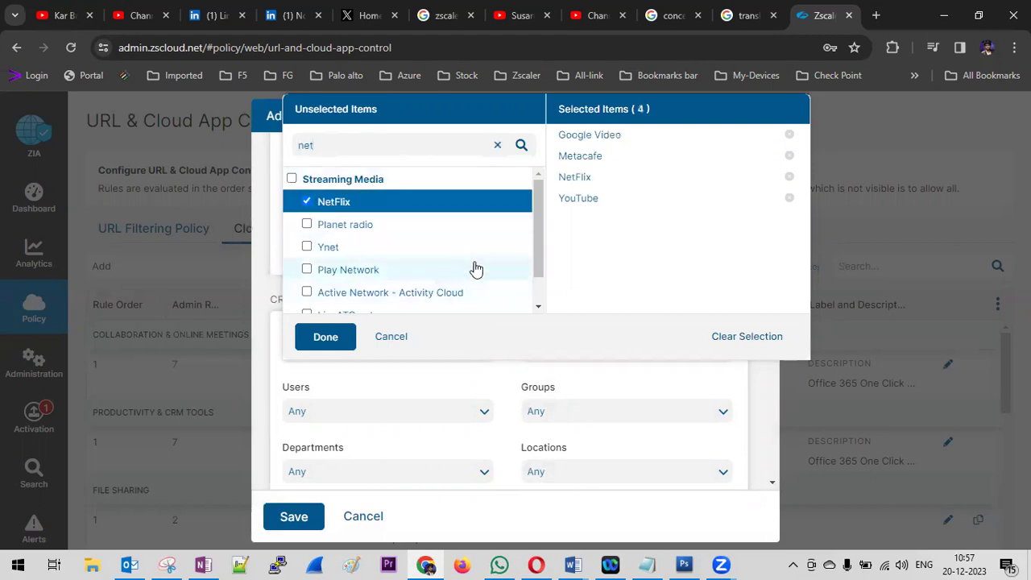
pyautogui.scroll(-1, 476, 268)
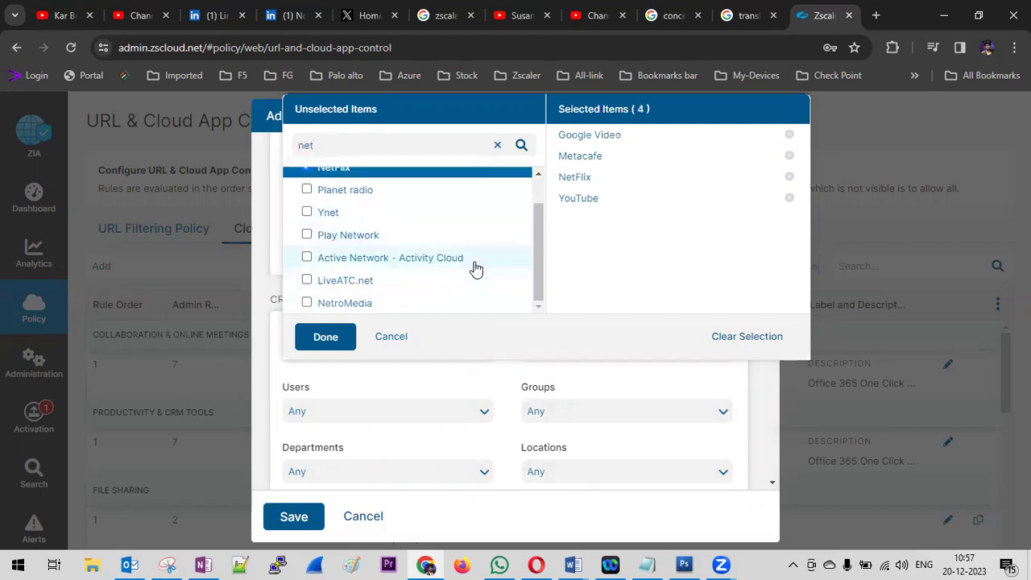
pyautogui.doubleClick(333, 147)
pyautogui.click(278, 159)
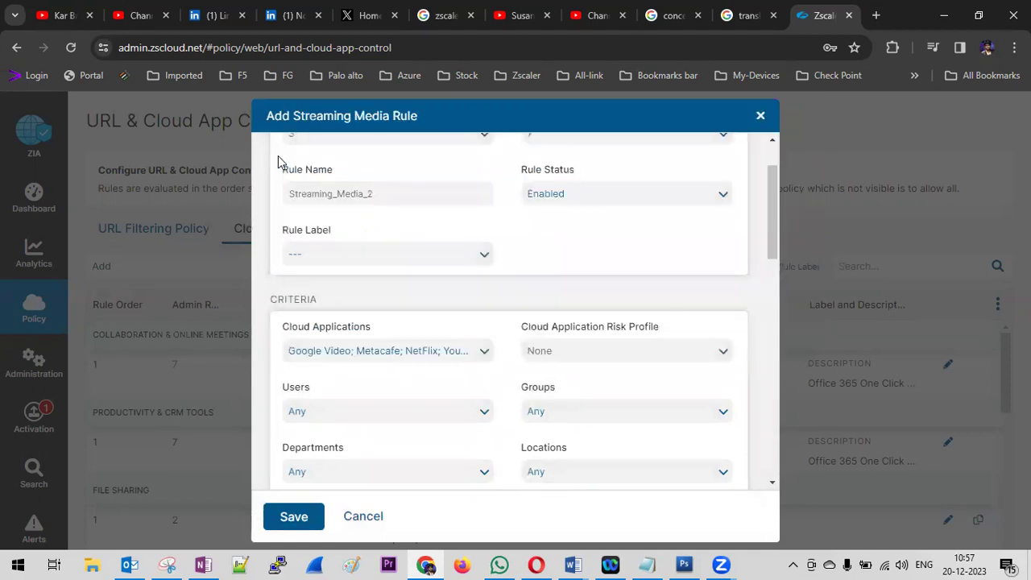
# - Find JioSaavn and Hotstar and add both to the Streaming Media rule's cloud applications
pyautogui.click(372, 353)
pyautogui.press('BackSpace')
pyautogui.write('jio')
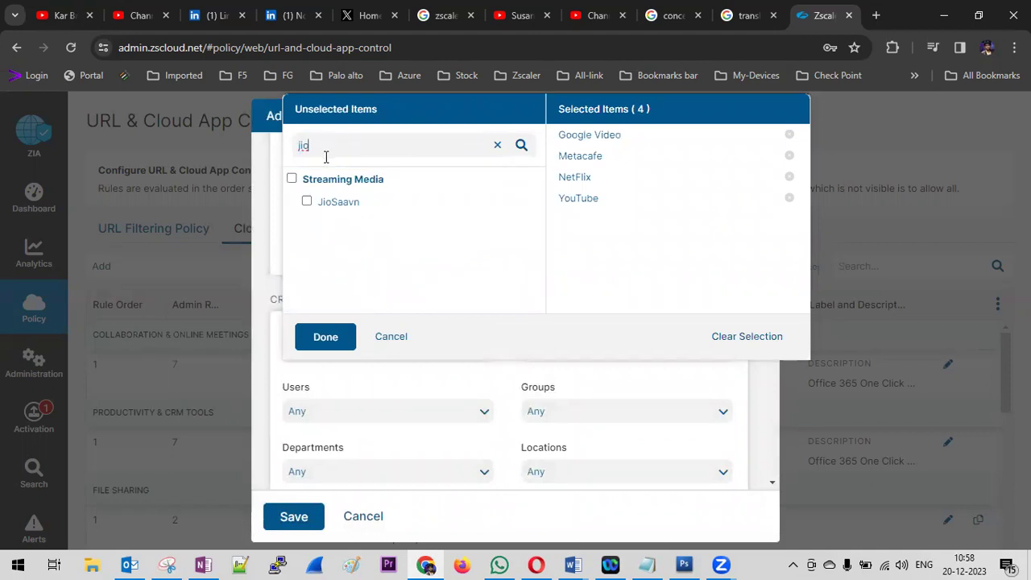
pyautogui.click(337, 203)
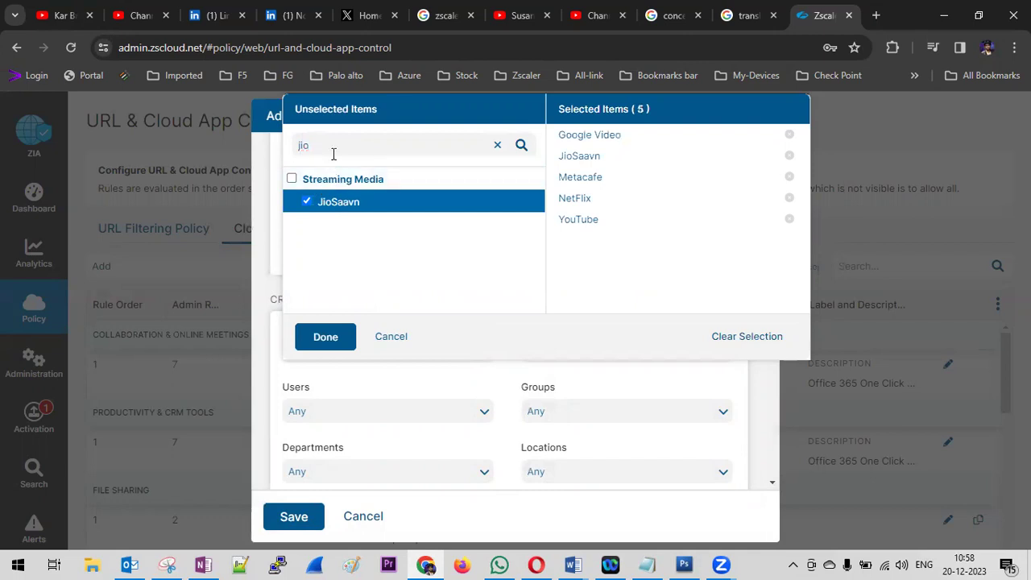
pyautogui.click(278, 151)
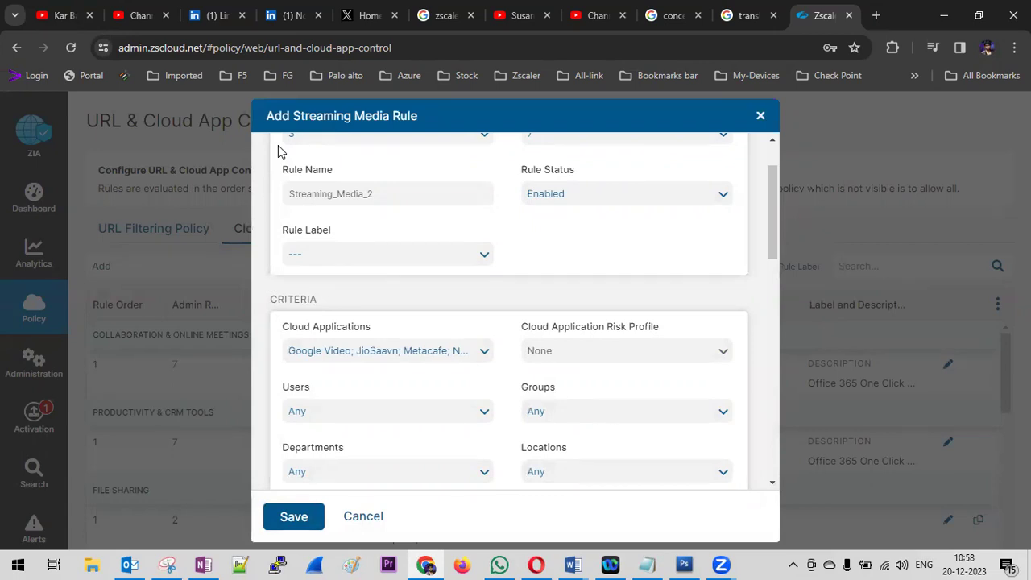
pyautogui.click(394, 355)
pyautogui.write('hot')
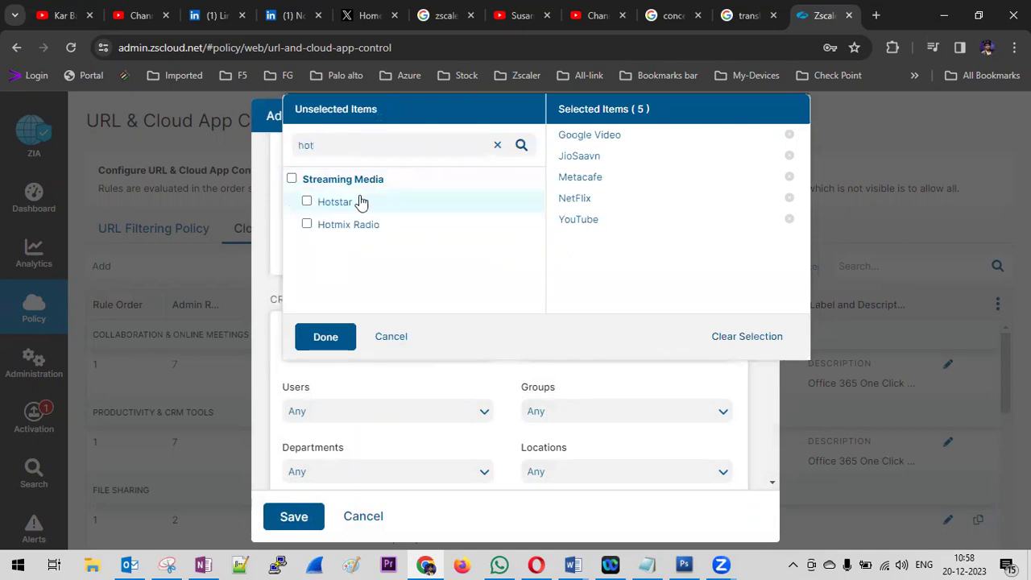
pyautogui.click(332, 203)
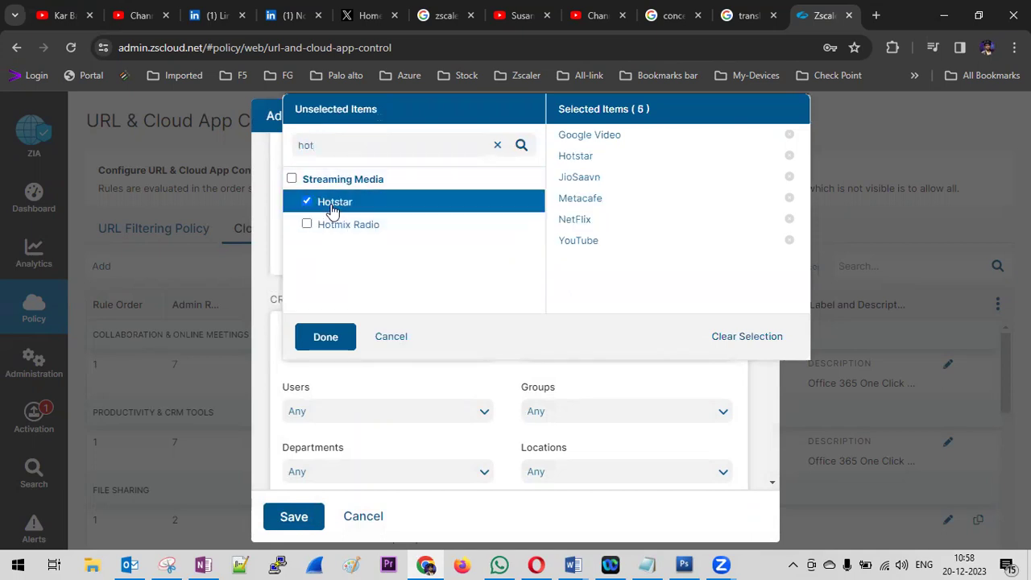
pyautogui.click(325, 337)
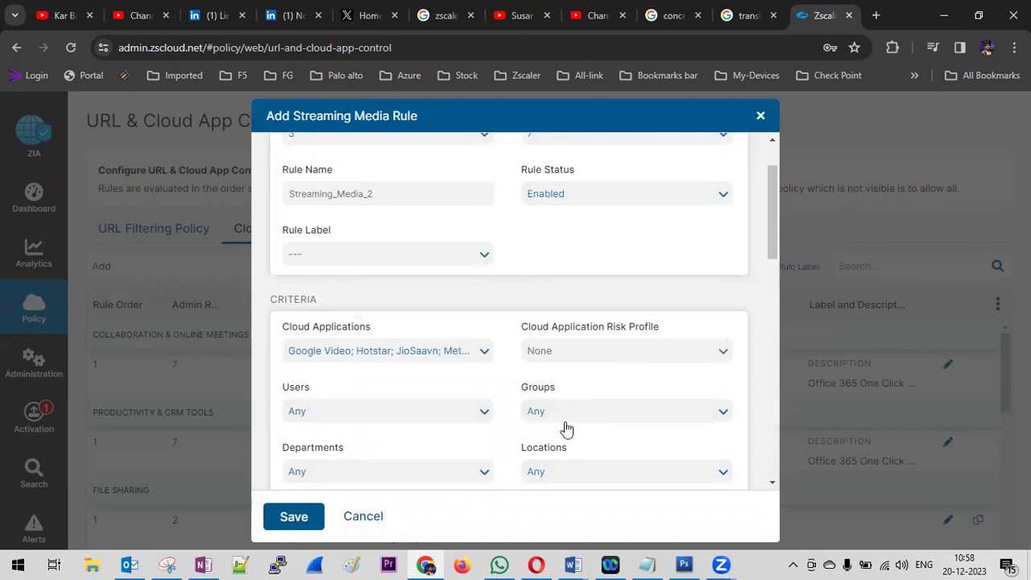
# - Review the Streaming Media rule's criteria and action settings, and check which tenant profiles are available
pyautogui.scroll(-1, 476, 412)
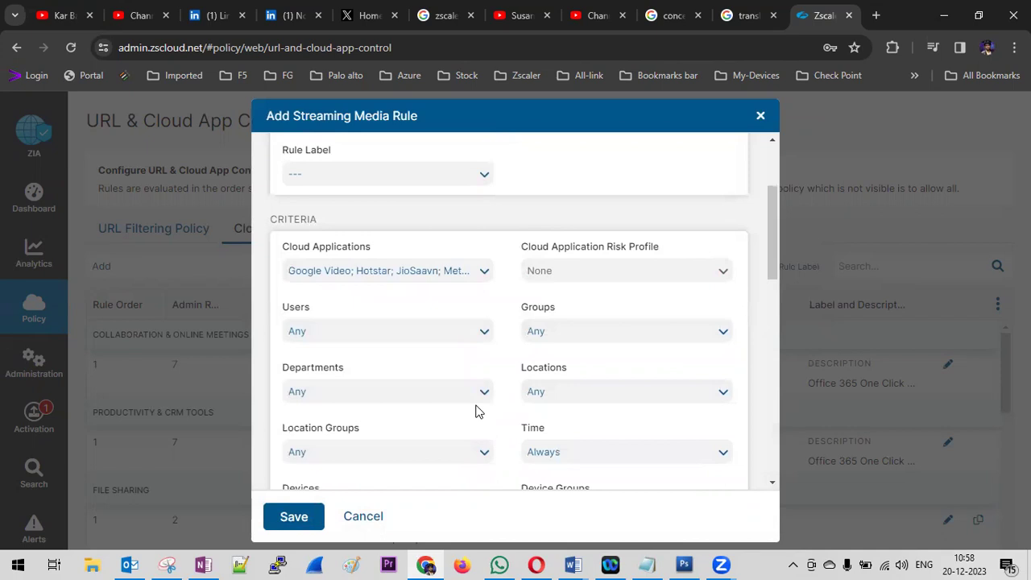
pyautogui.scroll(-3, 476, 411)
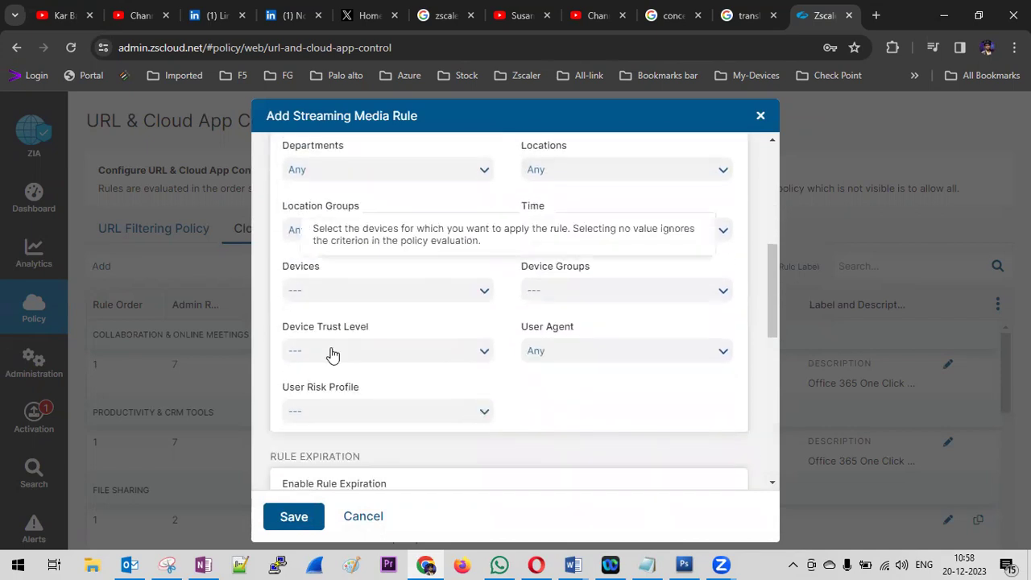
pyautogui.scroll(-4, 491, 363)
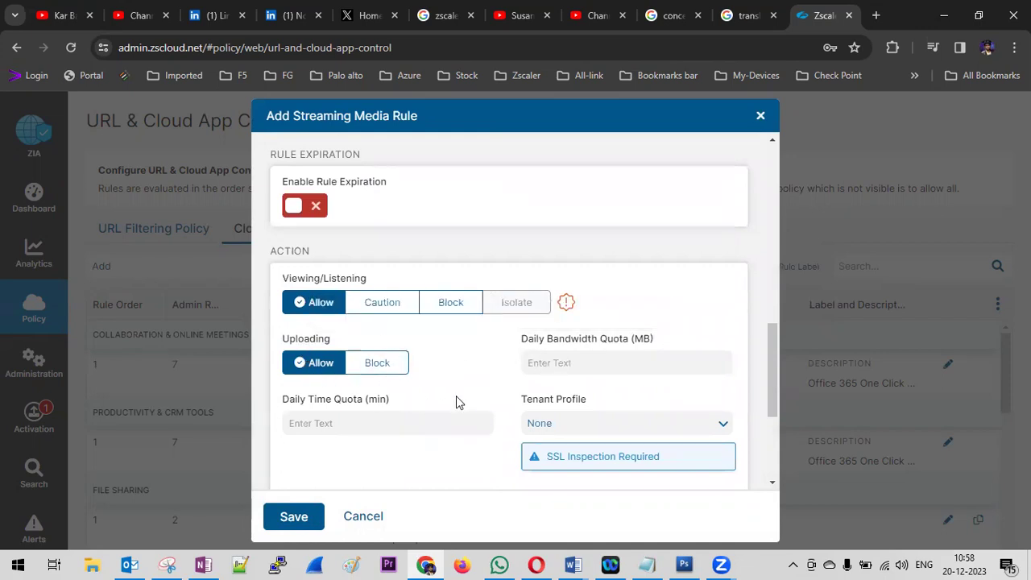
pyautogui.scroll(-1, 456, 402)
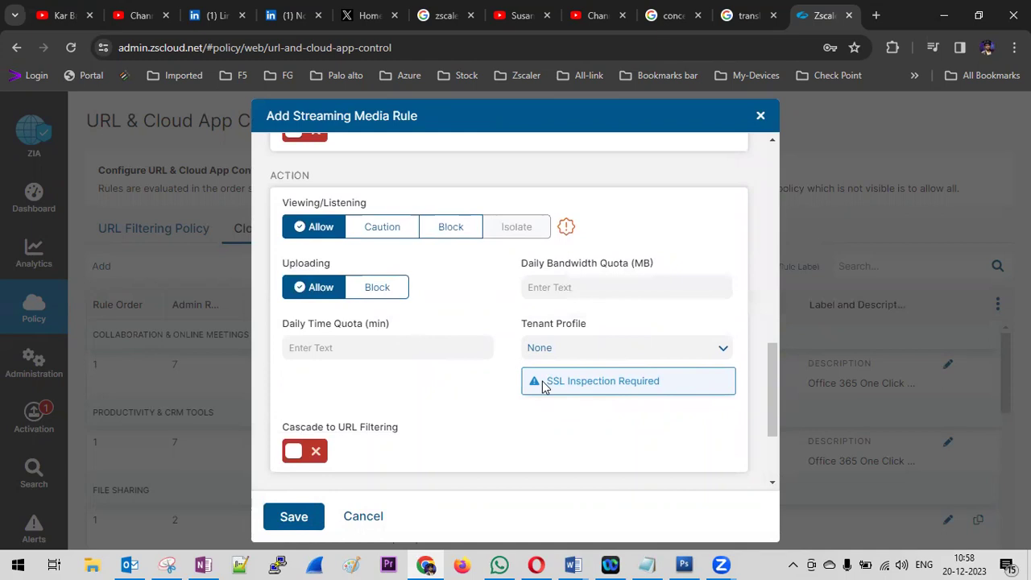
pyautogui.click(720, 350)
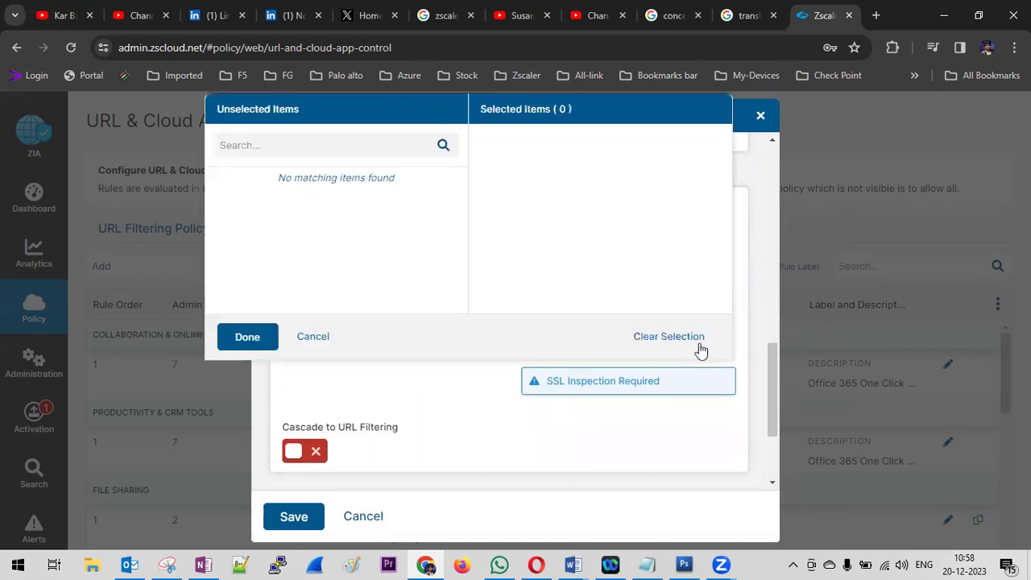
pyautogui.click(319, 339)
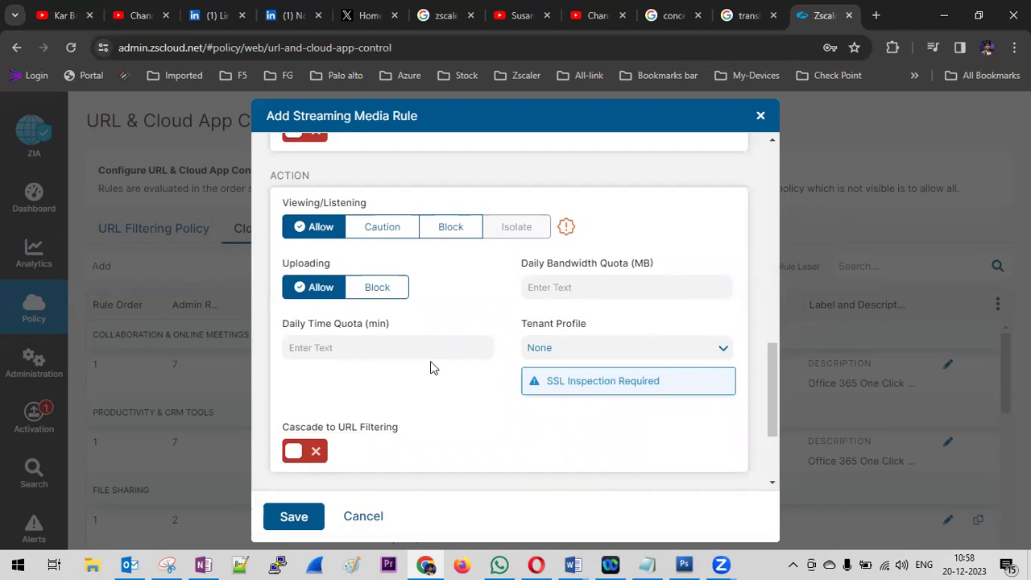
pyautogui.scroll(2, 430, 363)
pyautogui.scroll(-1, 432, 368)
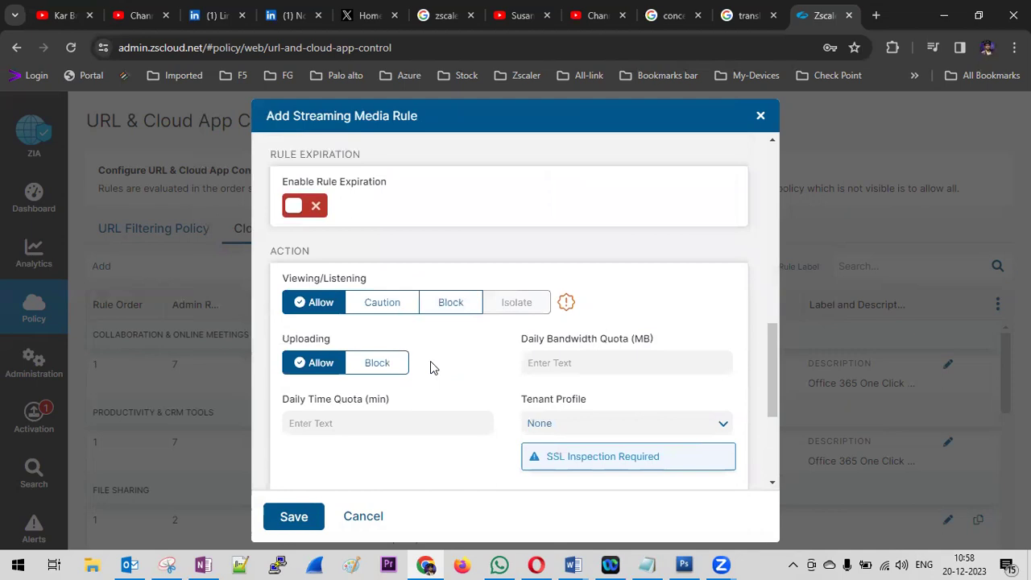
pyautogui.click(293, 208)
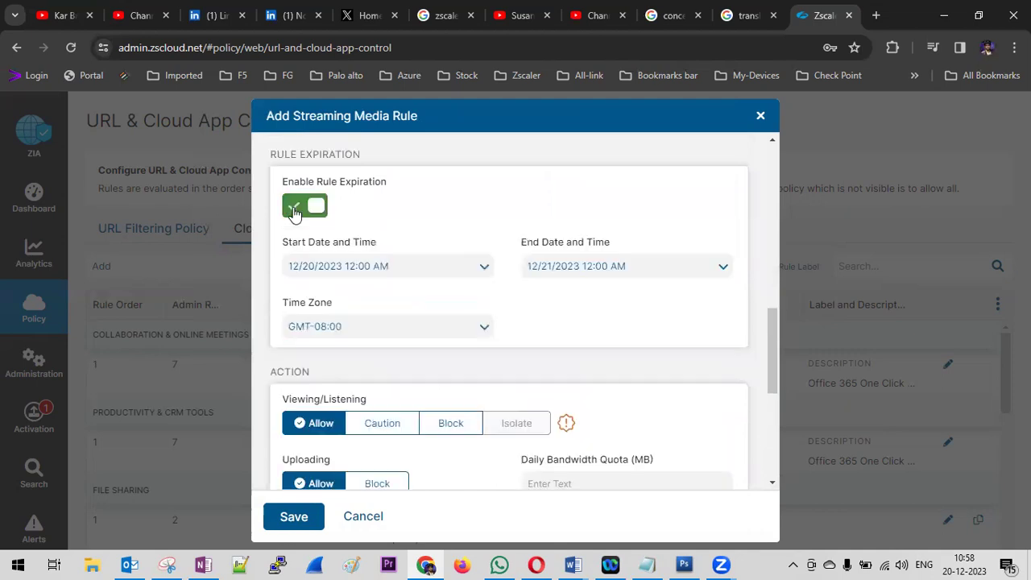
pyautogui.click(293, 208)
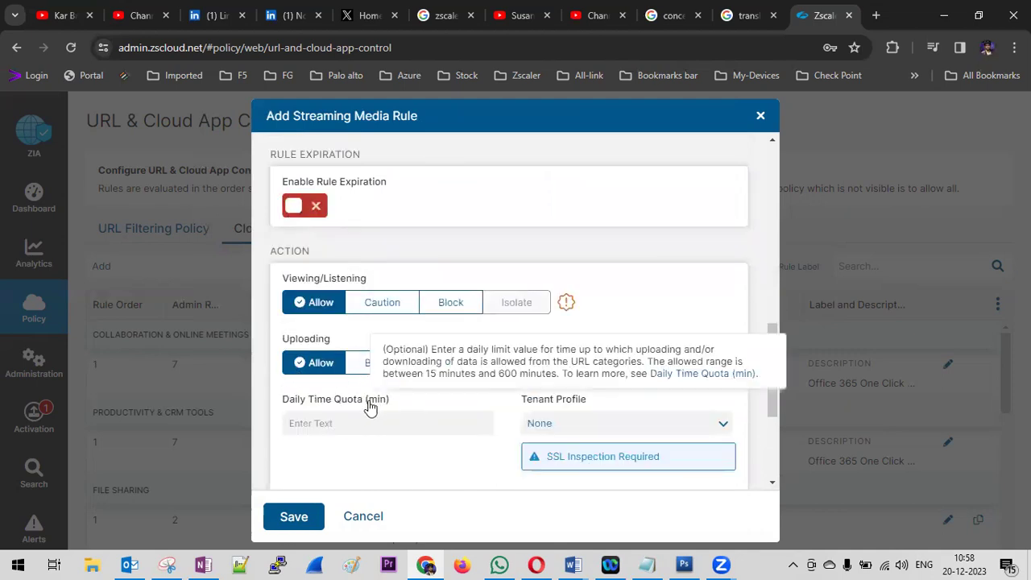
# - Block uploading in the Streaming Media rule with Viewing/Listening left at Allow, and save the rule
pyautogui.click(396, 364)
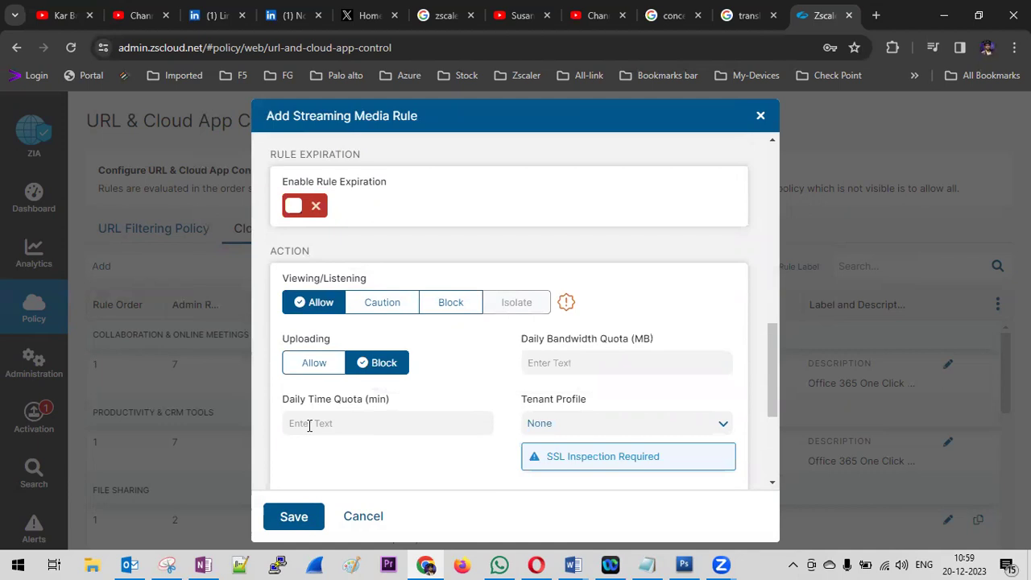
pyautogui.scroll(-2, 428, 416)
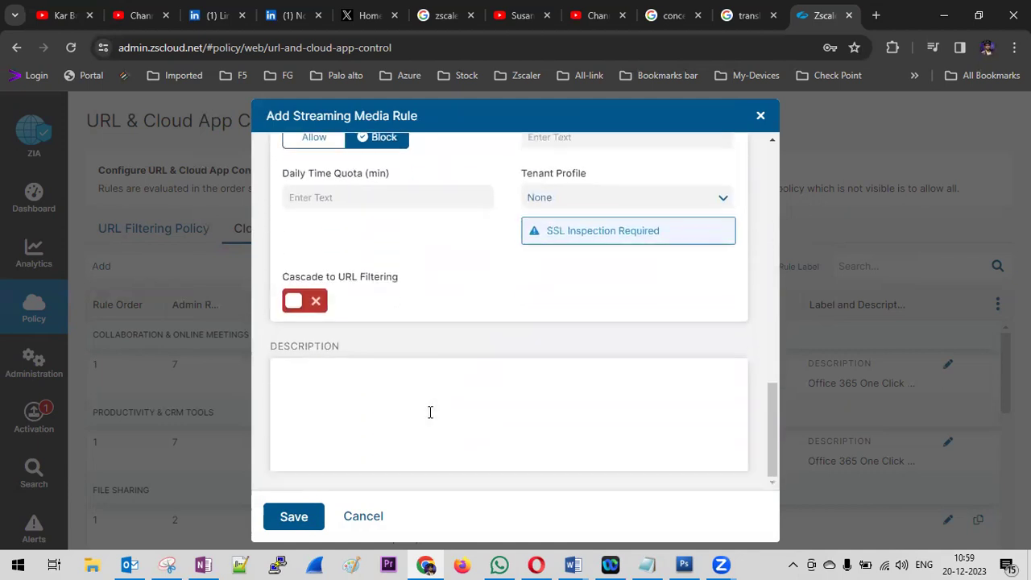
pyautogui.scroll(1, 429, 417)
pyautogui.scroll(-2, 409, 331)
pyautogui.click(319, 516)
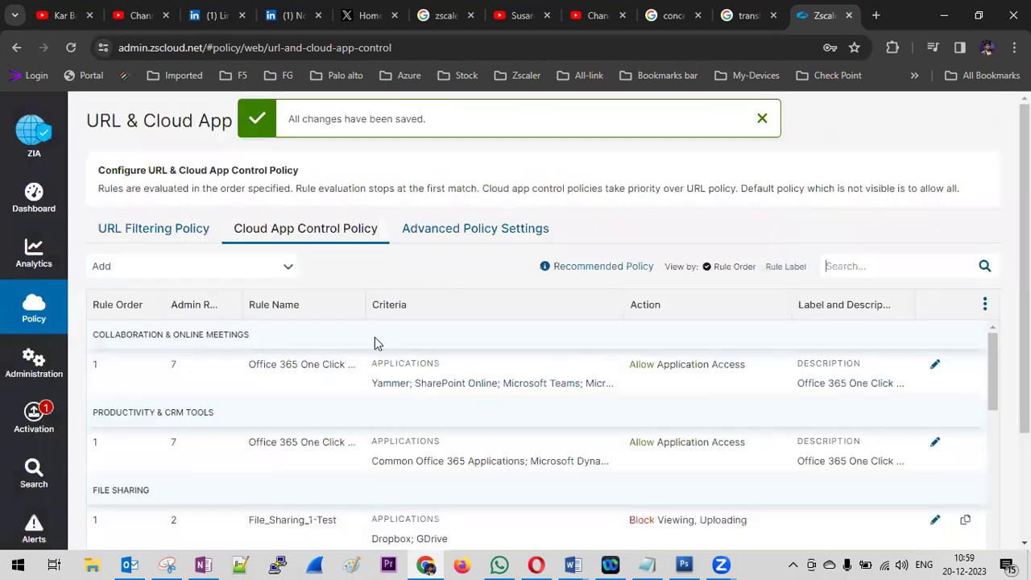
# - Start a new Cloud App Control rule in the IT Services category
pyautogui.click(288, 271)
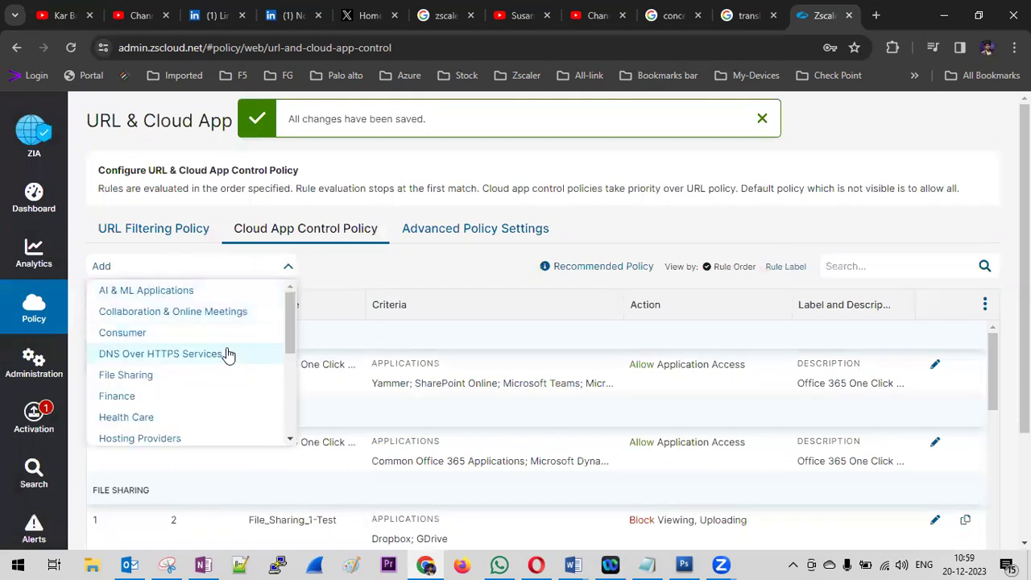
pyautogui.scroll(-5, 225, 355)
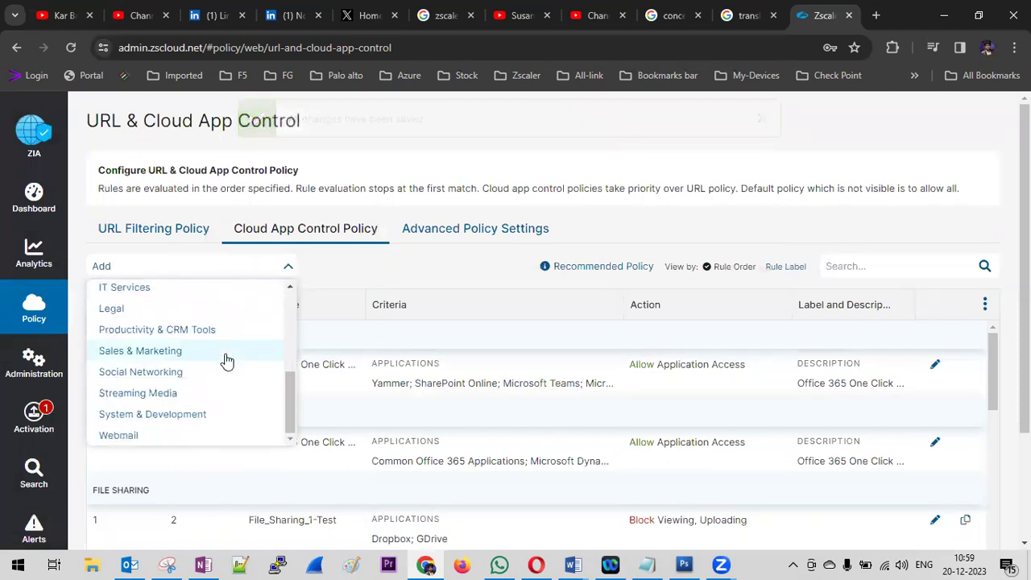
pyautogui.click(143, 291)
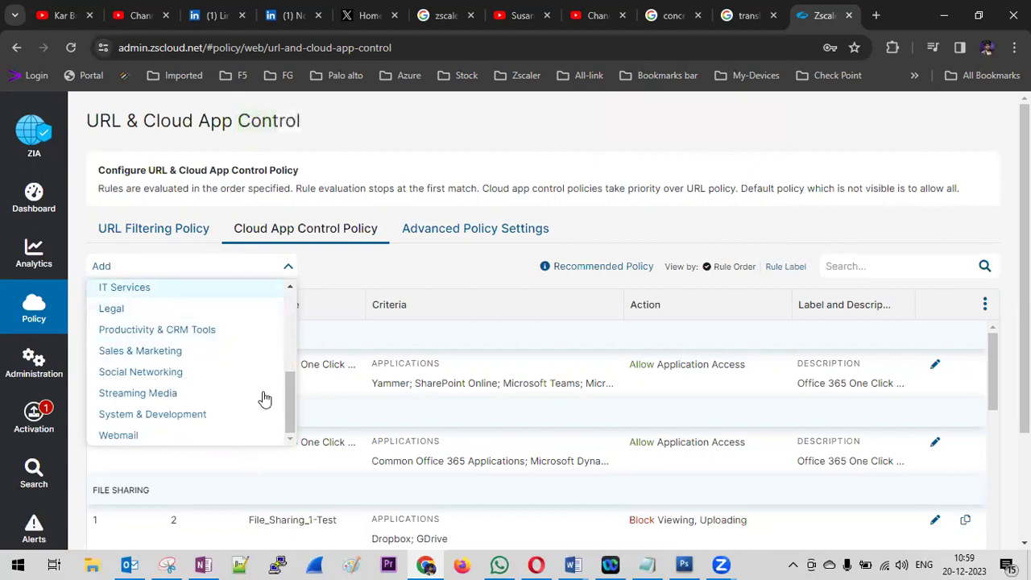
# - Browse the cloud applications offered for the IT Services rule and search them for "quic"
pyautogui.click(398, 427)
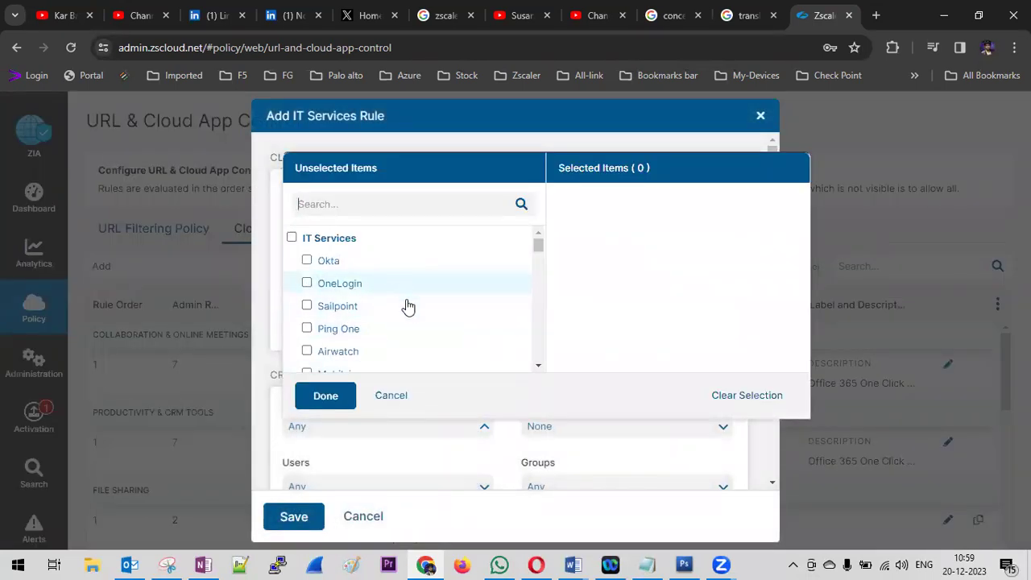
pyautogui.scroll(-1, 403, 334)
pyautogui.scroll(-1, 412, 333)
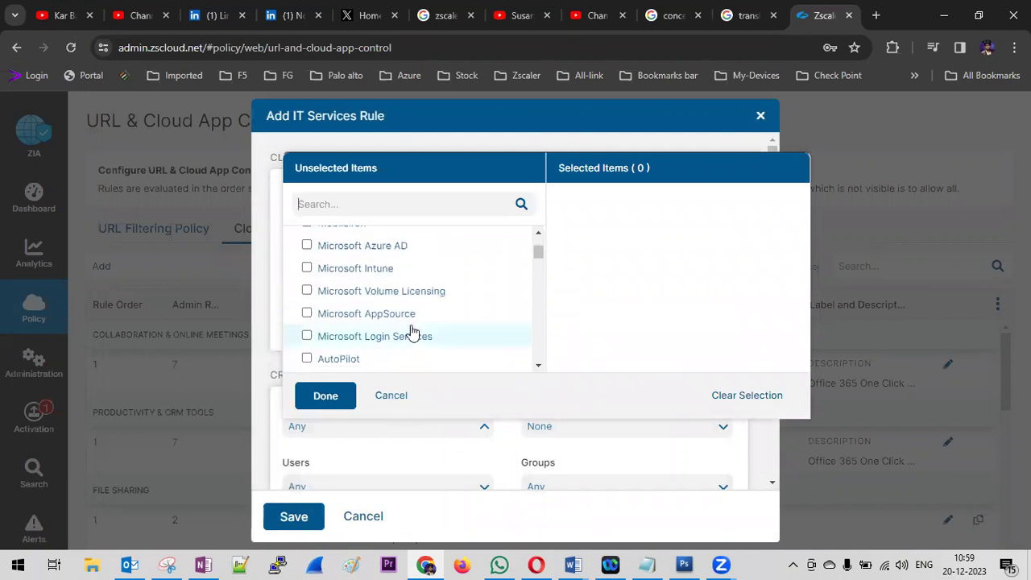
pyautogui.scroll(-2, 444, 347)
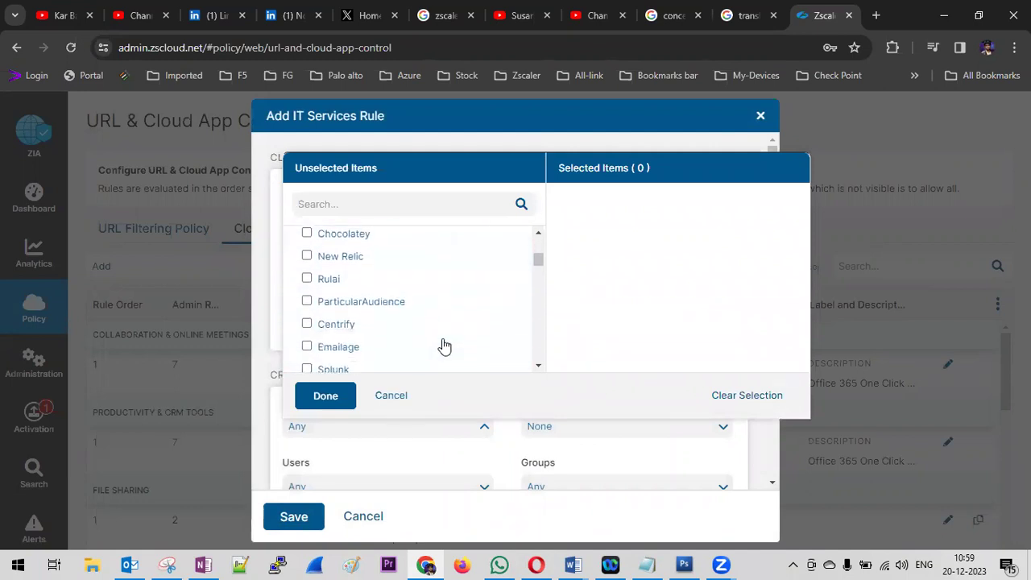
pyautogui.scroll(-2, 443, 343)
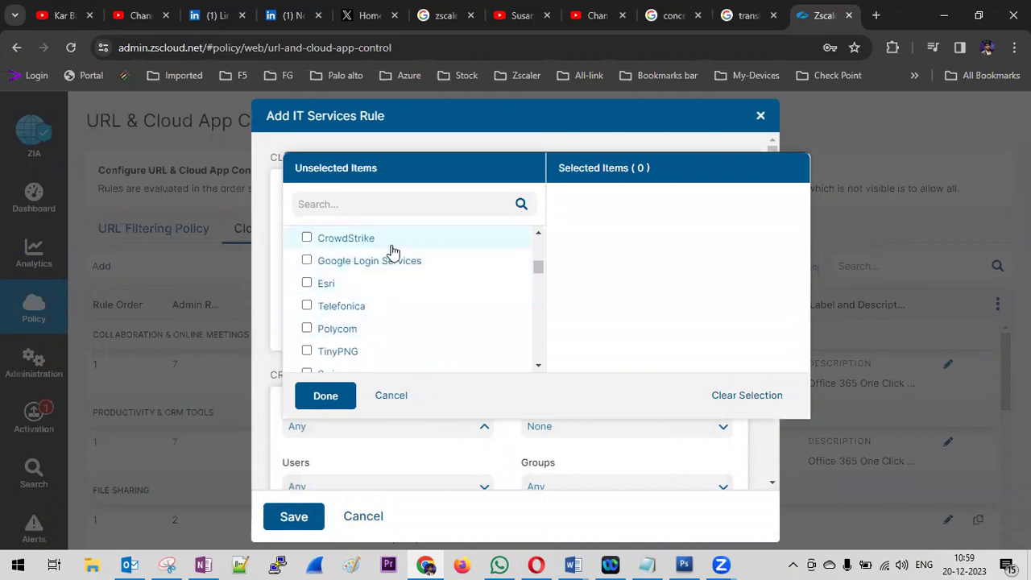
pyautogui.scroll(-3, 393, 252)
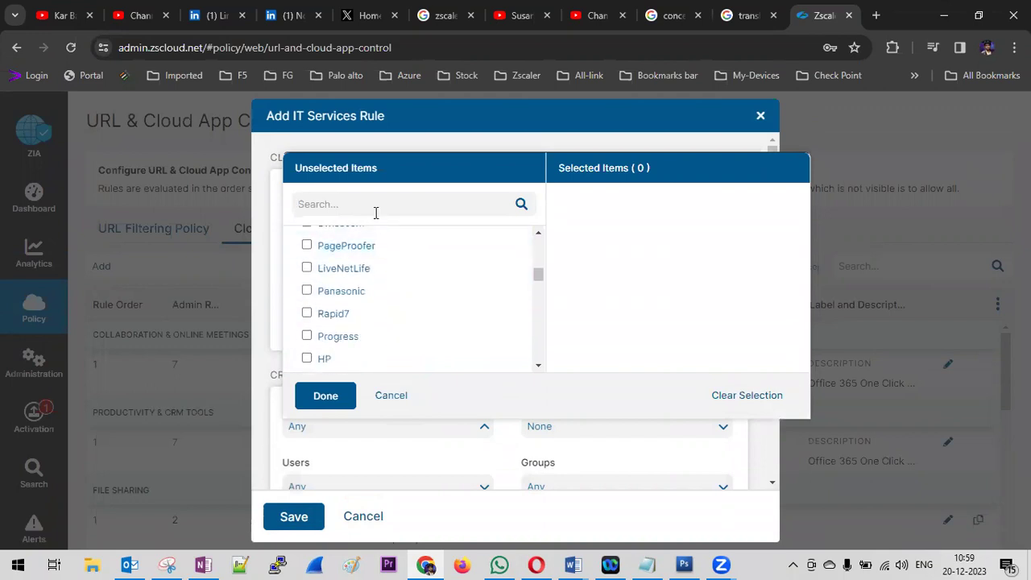
pyautogui.write('qu')
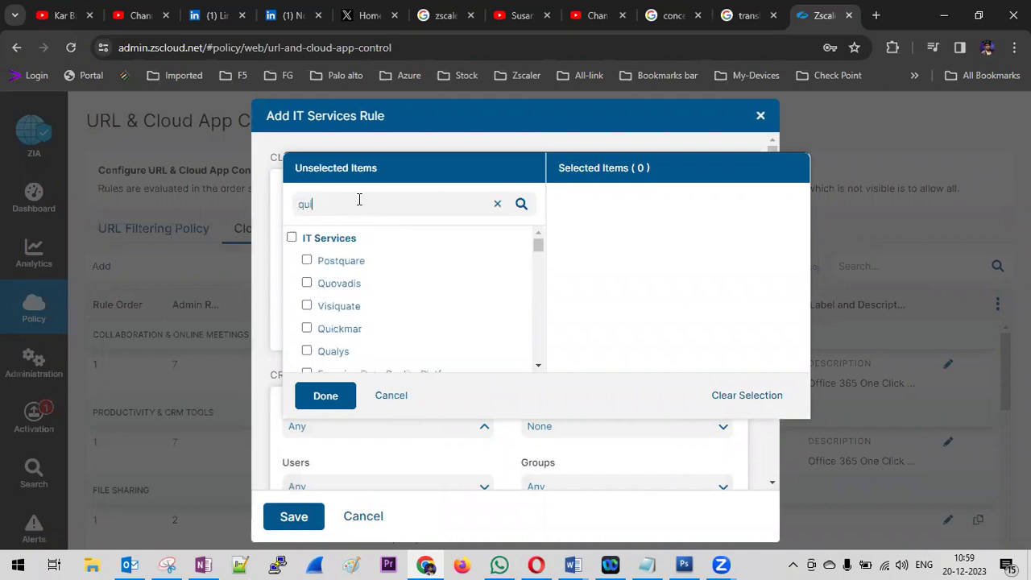
pyautogui.write('ic')
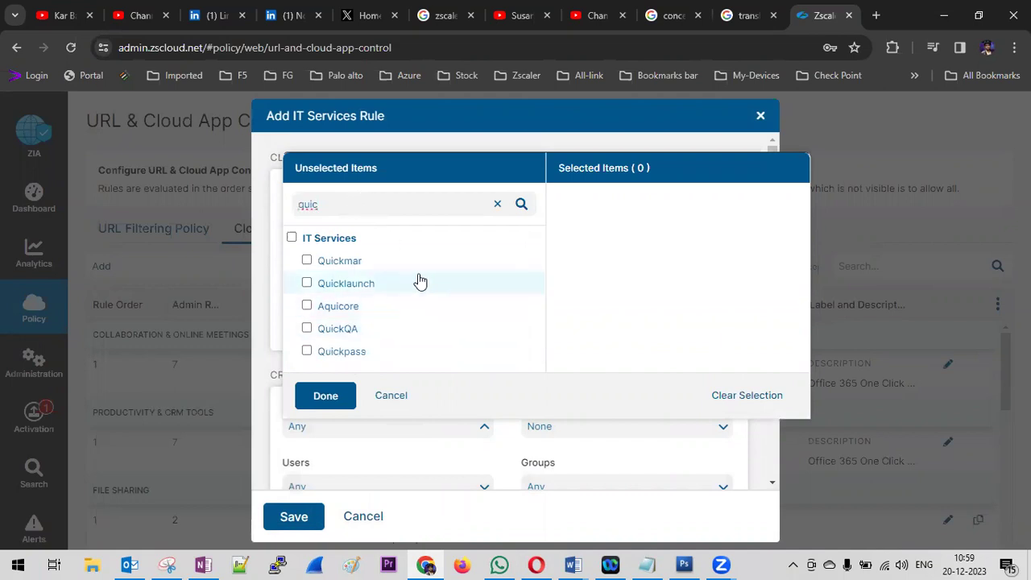
# - Search the IT Services applications for "palo" and add Paloaltonetworks and Prisma Cloud Paloalto to the rule
pyautogui.click(497, 206)
pyautogui.write('palo')
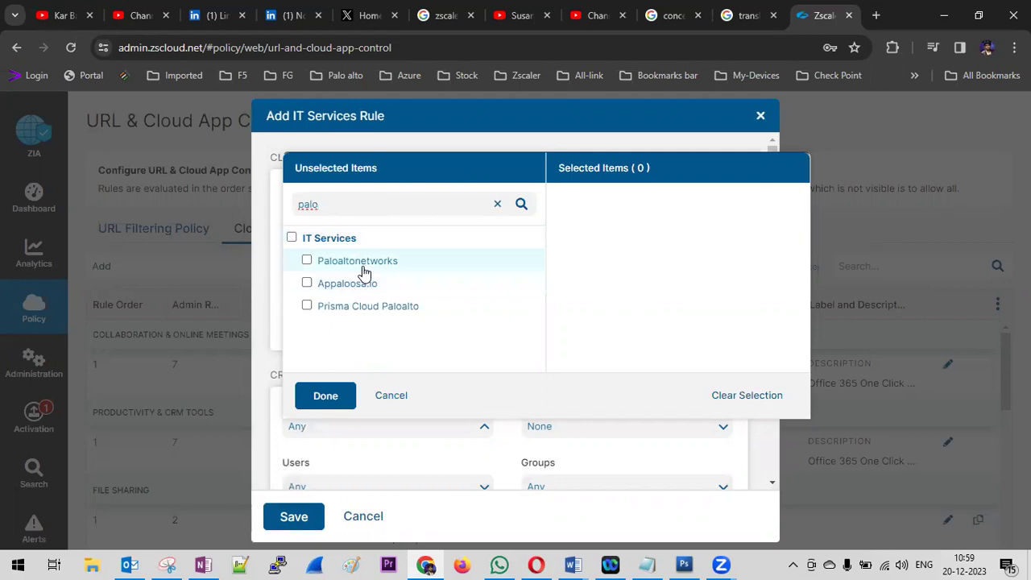
pyautogui.click(426, 262)
pyautogui.click(408, 313)
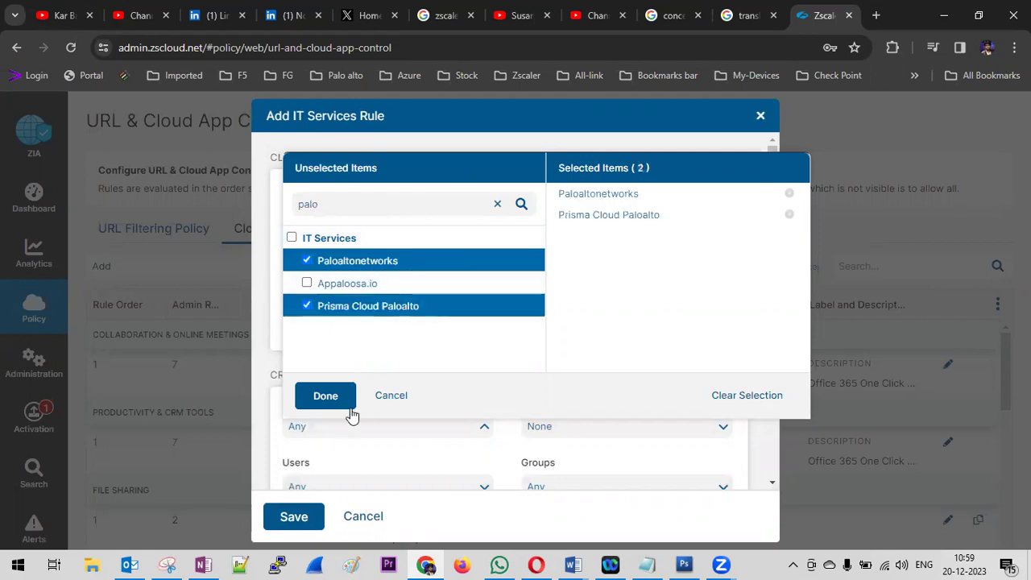
pyautogui.click(331, 396)
# - Save the IT Services rule with its remaining criteria at their defaults and Application Access left at Allow
pyautogui.scroll(-5, 490, 327)
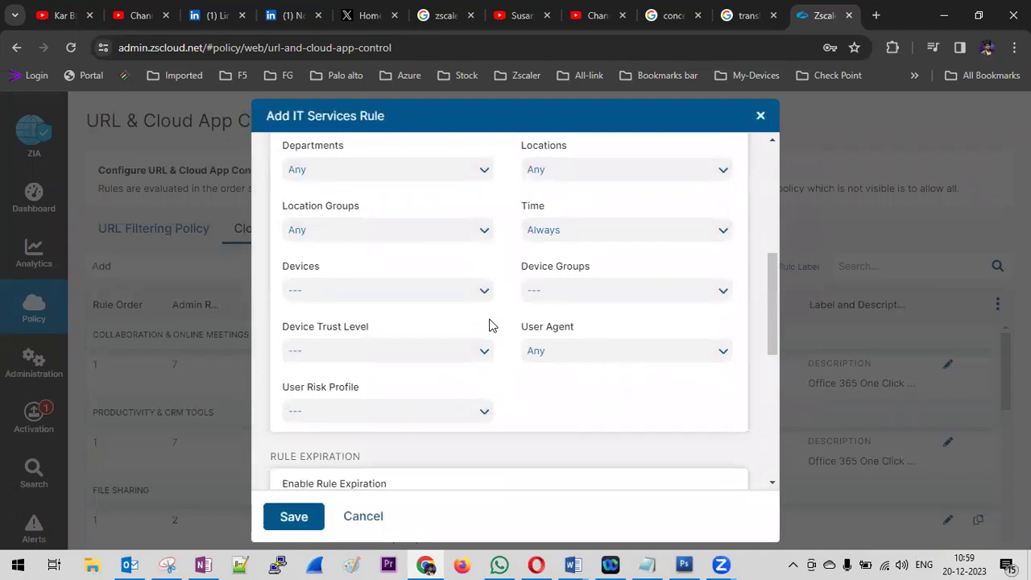
pyautogui.scroll(2, 490, 326)
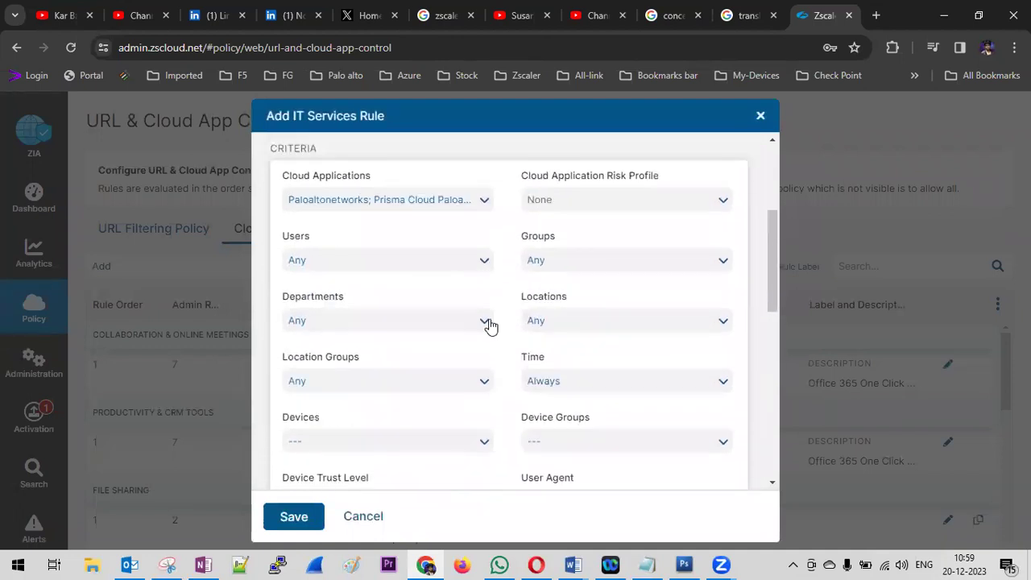
pyautogui.scroll(-6, 490, 326)
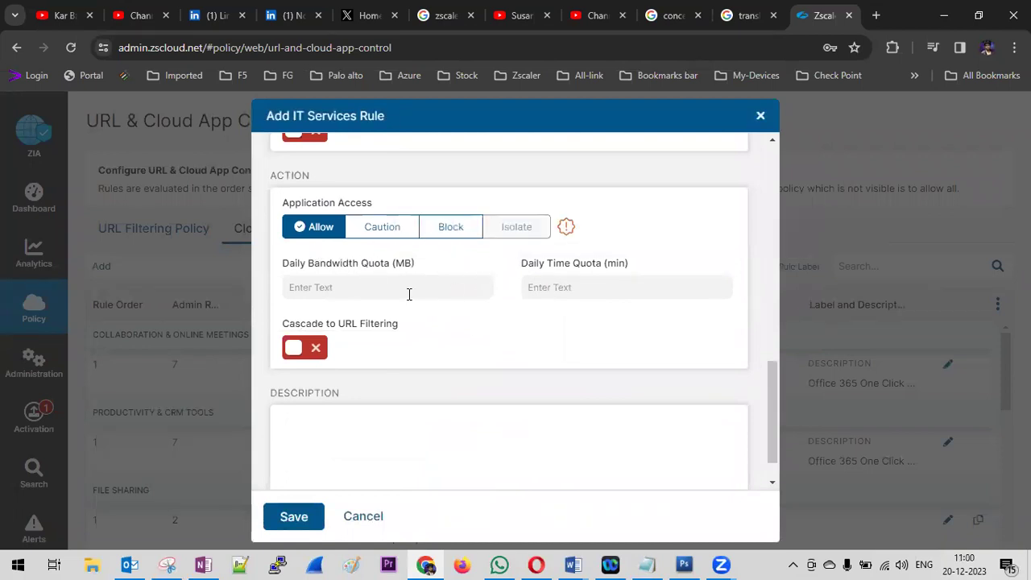
pyautogui.scroll(-1, 409, 294)
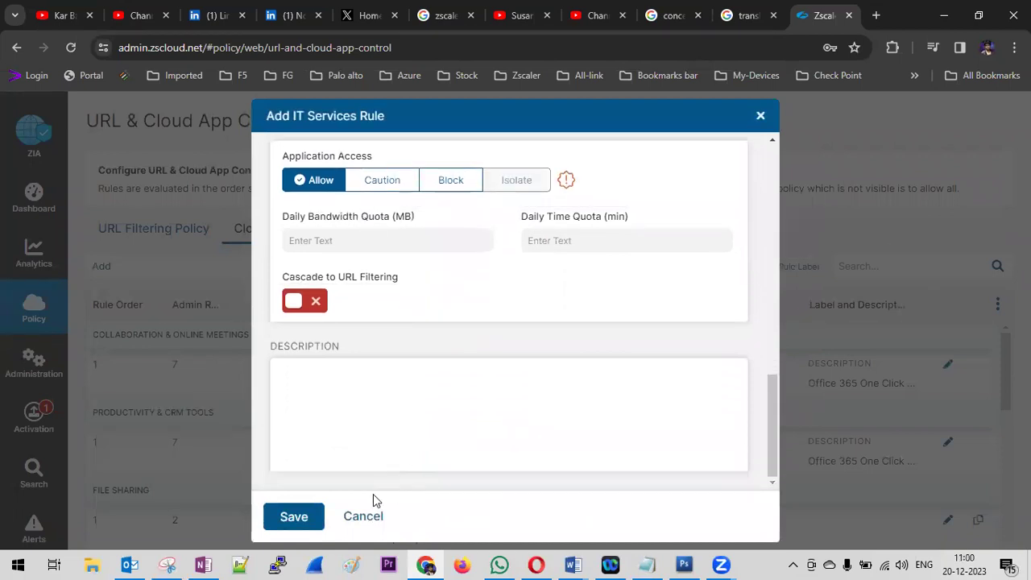
pyautogui.click(294, 516)
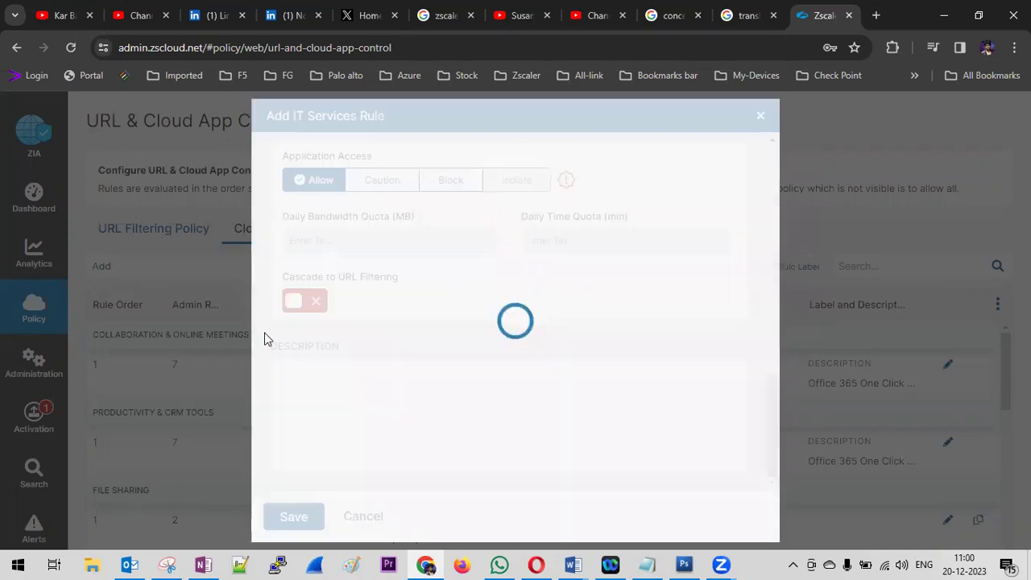
# - Review the Cloud App Control Policy rule list by category, from Collaboration & Online Meetings down to Instant Messaging and IT Services
pyautogui.scroll(-2, 303, 363)
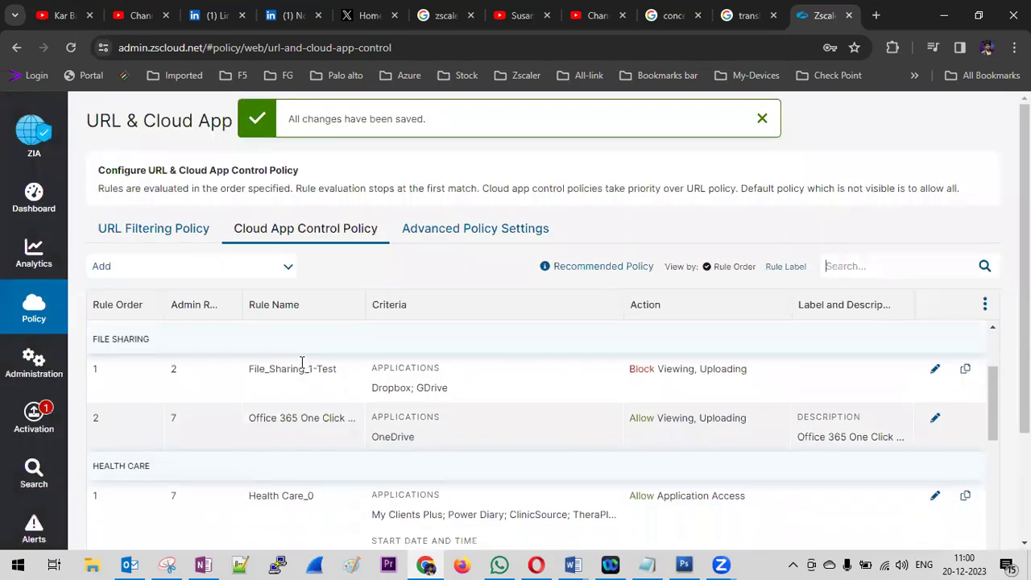
pyautogui.scroll(3, 302, 362)
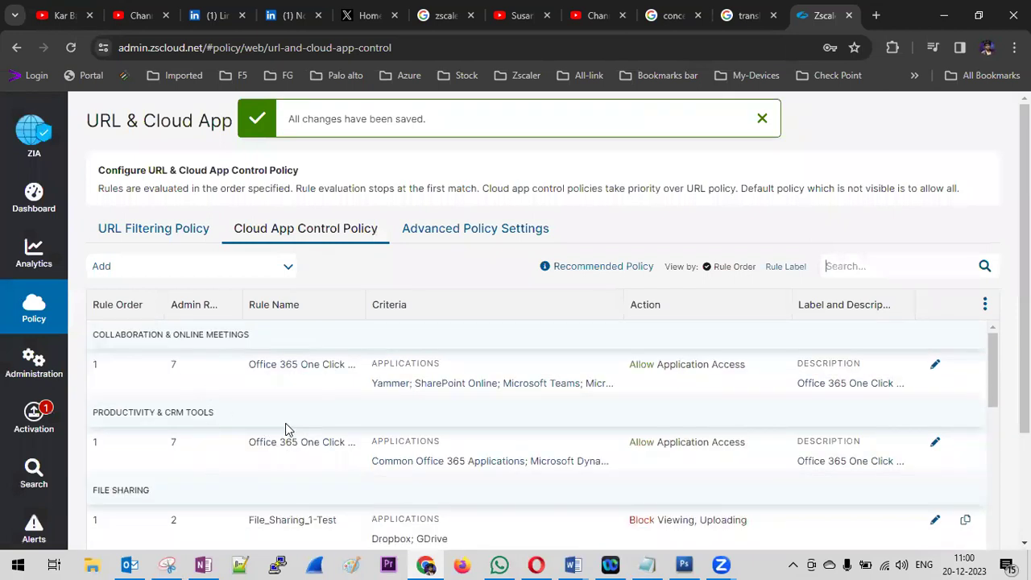
pyautogui.scroll(-4, 288, 425)
pyautogui.scroll(1, 309, 425)
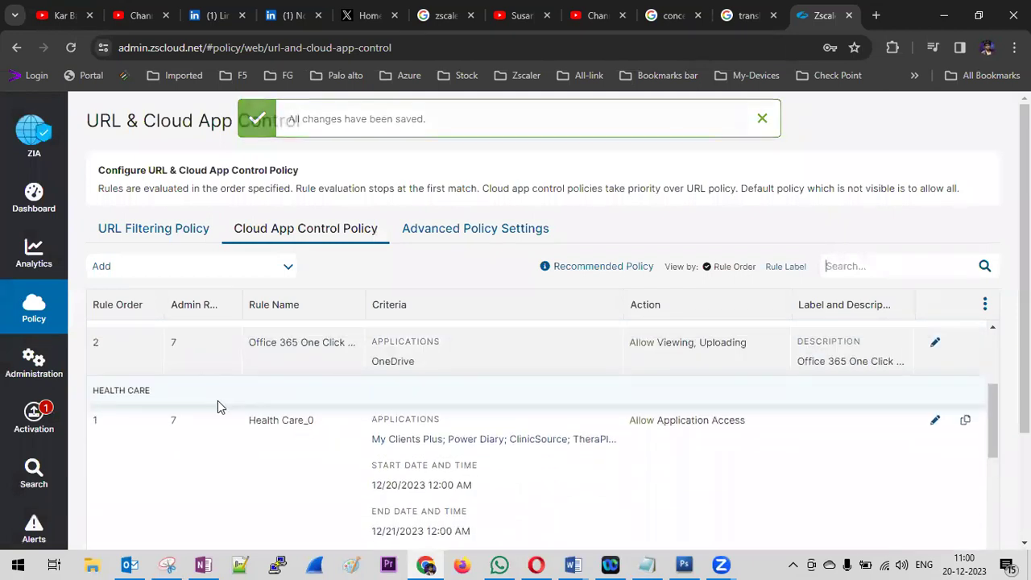
pyautogui.scroll(1, 194, 400)
pyautogui.scroll(-4, 242, 409)
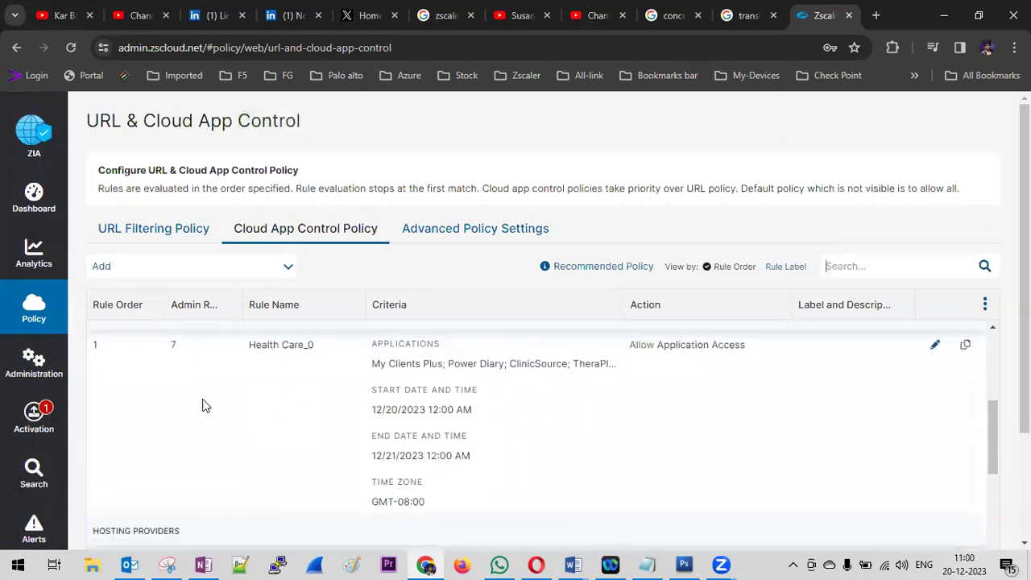
pyautogui.scroll(-2, 203, 422)
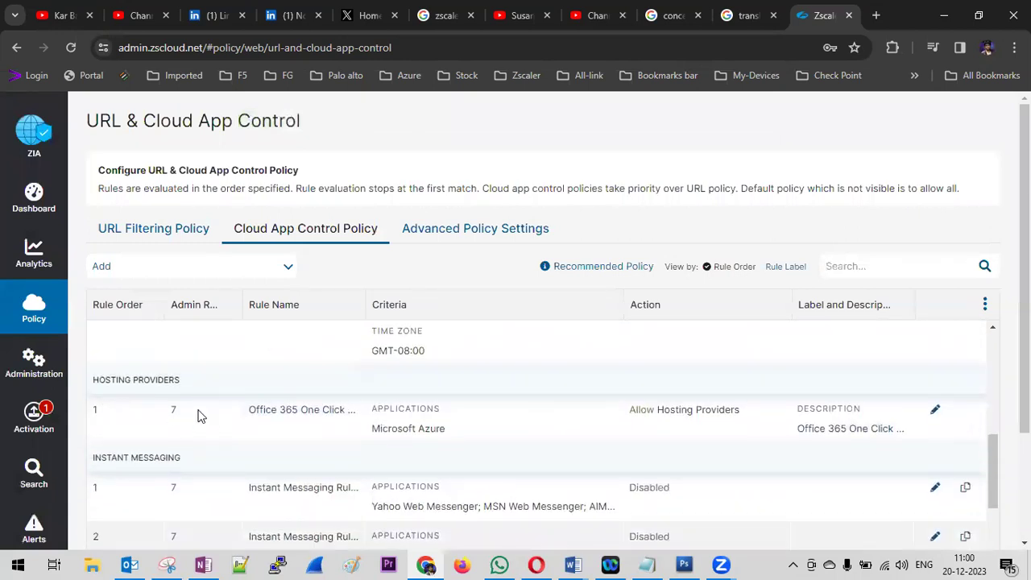
pyautogui.scroll(-1, 279, 415)
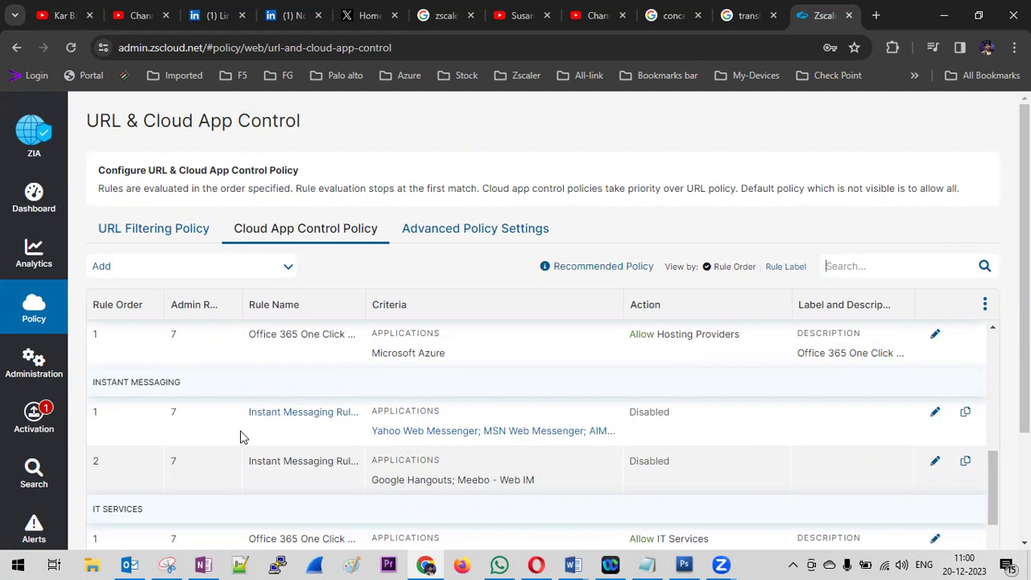
# - Start a new Instant Messaging rule and select Google Hangouts, Google Chat and WeChat as its cloud applications
pyautogui.click(289, 271)
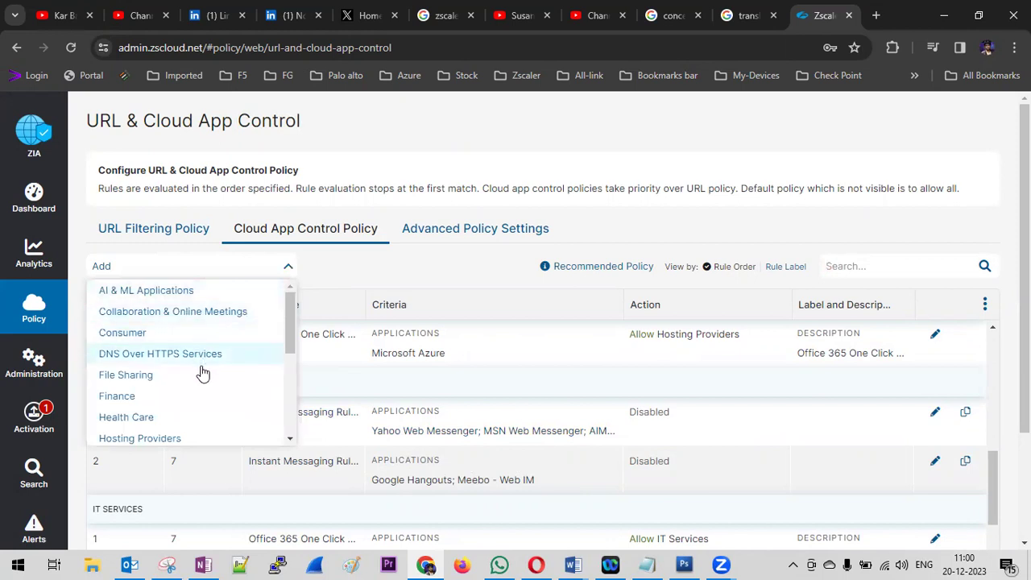
pyautogui.scroll(-1, 195, 395)
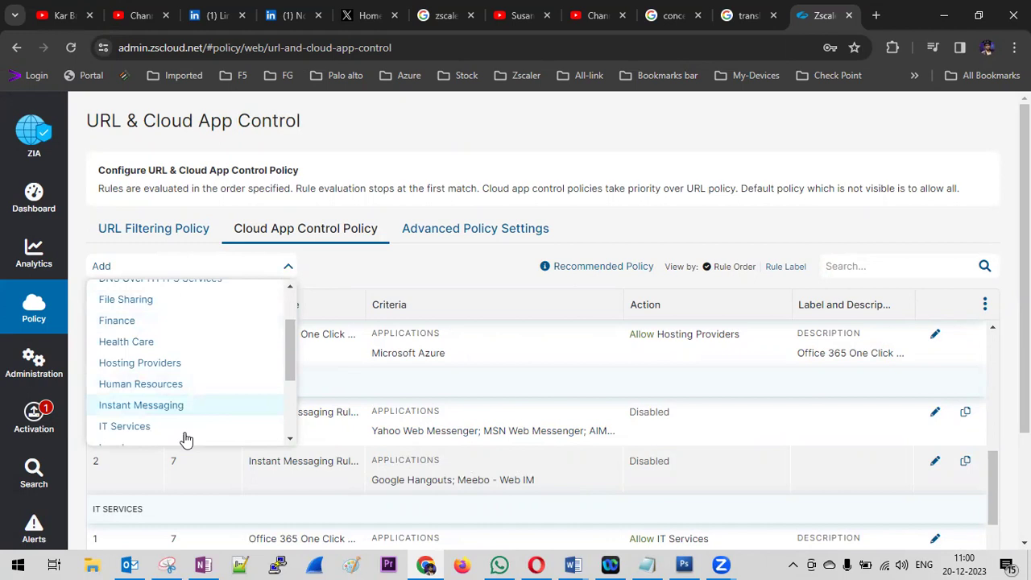
pyautogui.click(178, 406)
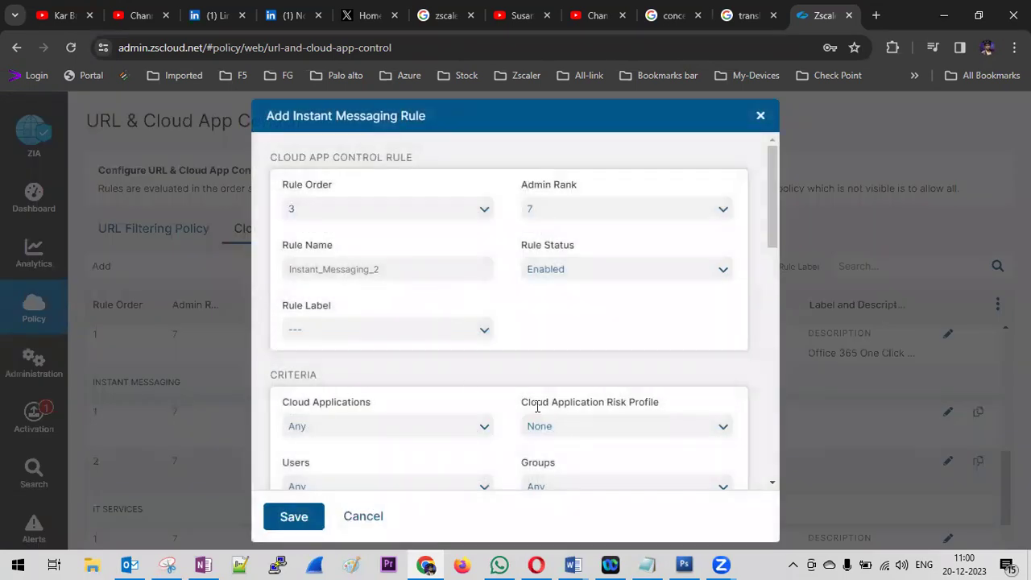
pyautogui.click(483, 427)
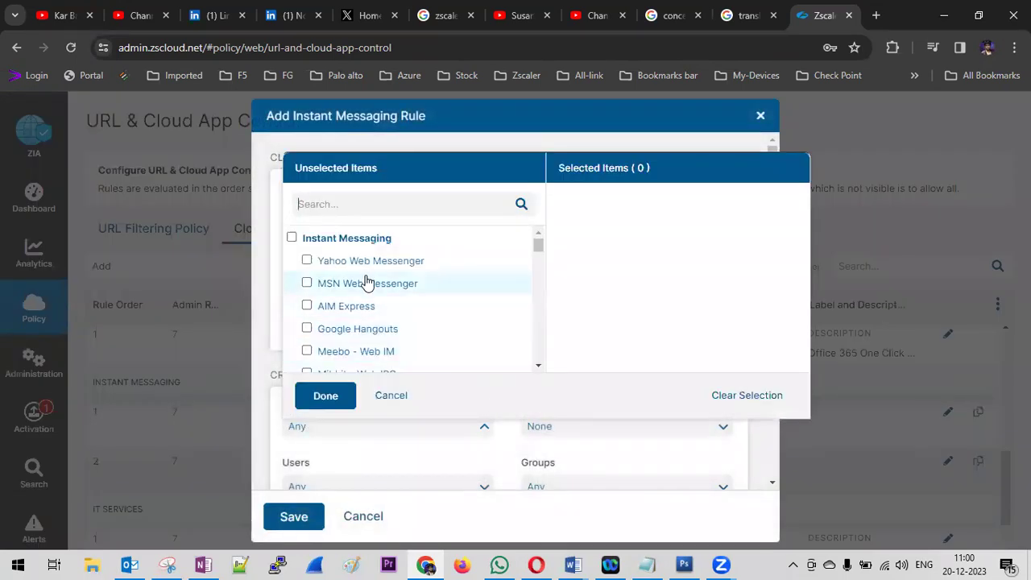
pyautogui.click(420, 343)
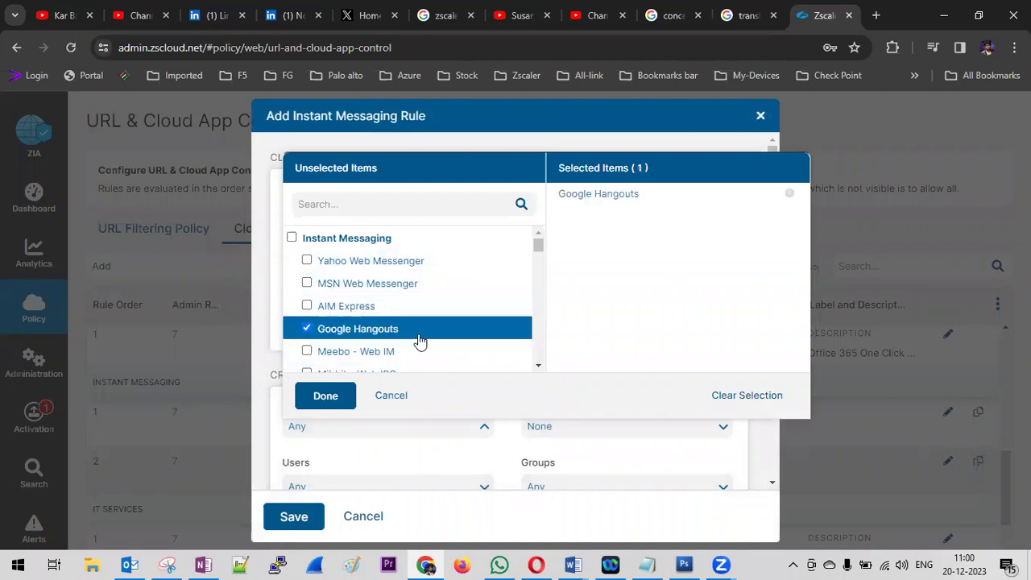
pyautogui.scroll(-3, 473, 296)
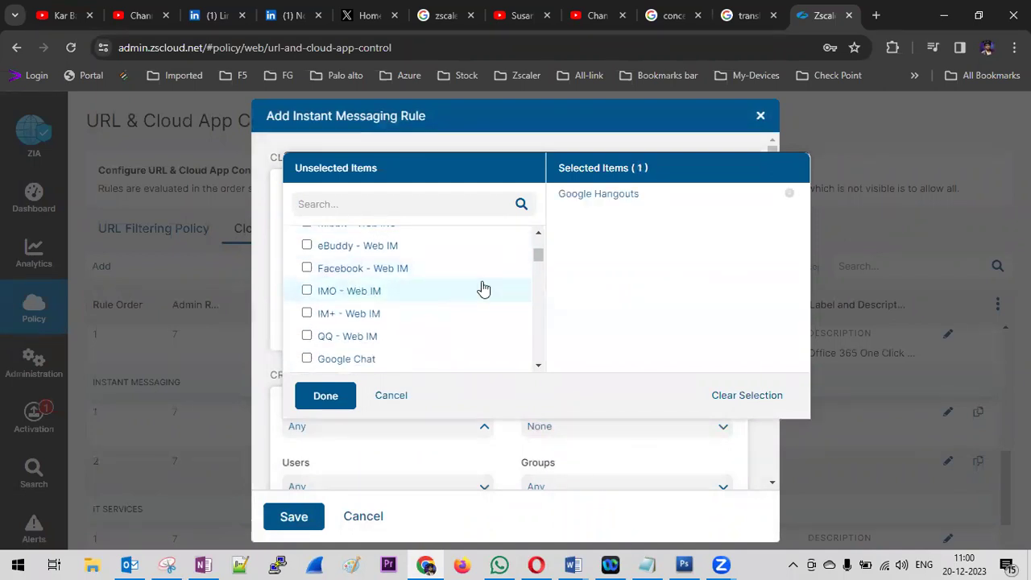
pyautogui.scroll(-1, 475, 286)
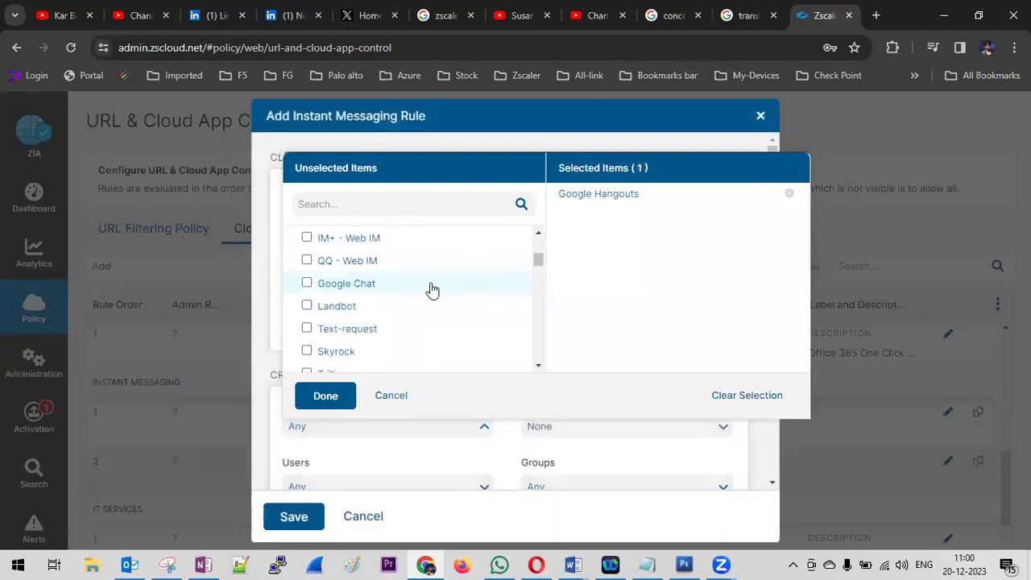
pyautogui.click(384, 286)
pyautogui.scroll(-1, 506, 310)
pyautogui.scroll(-1, 507, 306)
pyautogui.click(378, 253)
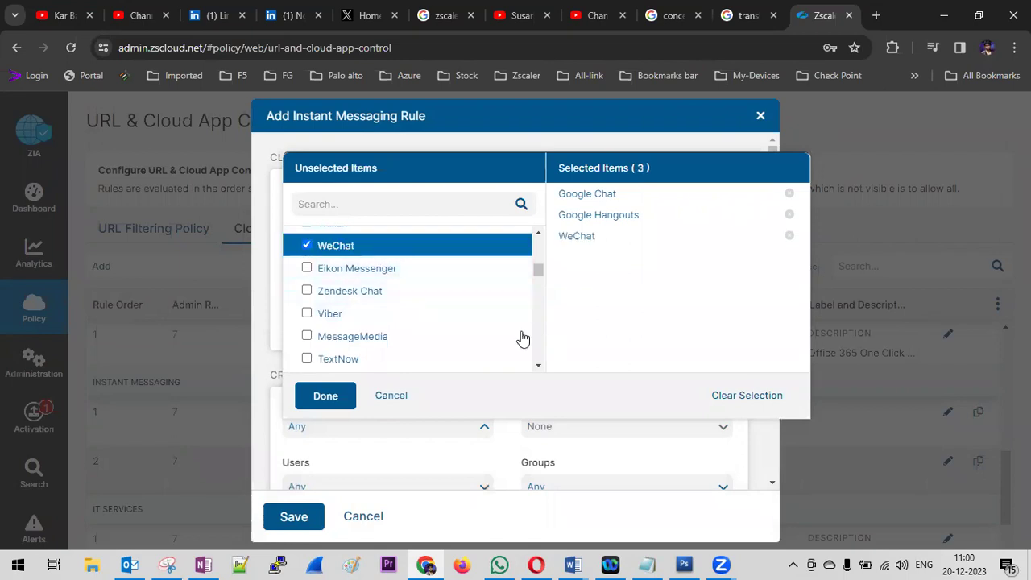
# - Browse the remaining Instant Messaging applications and search them for "wh"
pyautogui.scroll(-2, 483, 327)
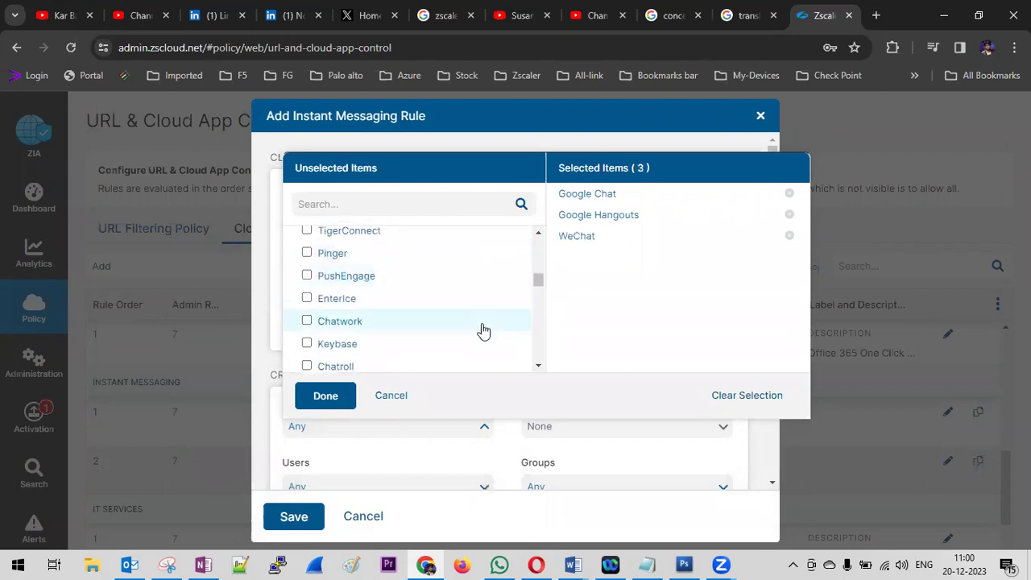
pyautogui.scroll(-2, 483, 330)
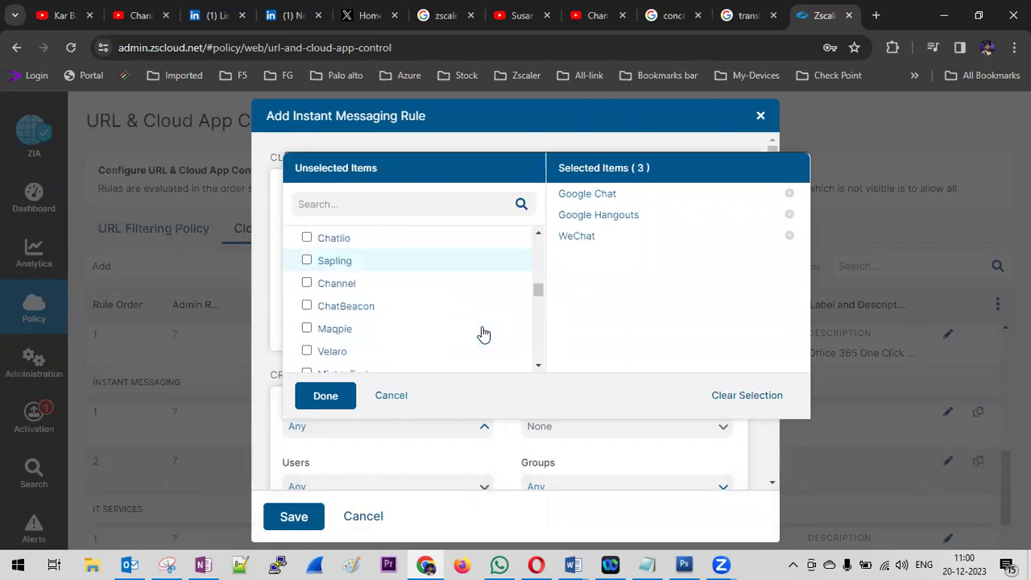
pyautogui.click(372, 203)
pyautogui.write('w')
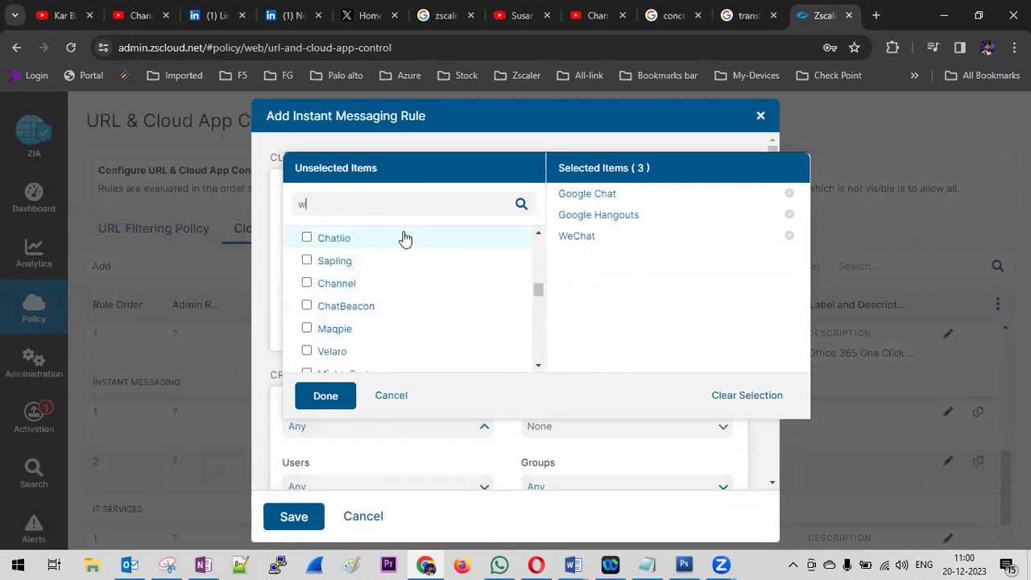
pyautogui.write('h')
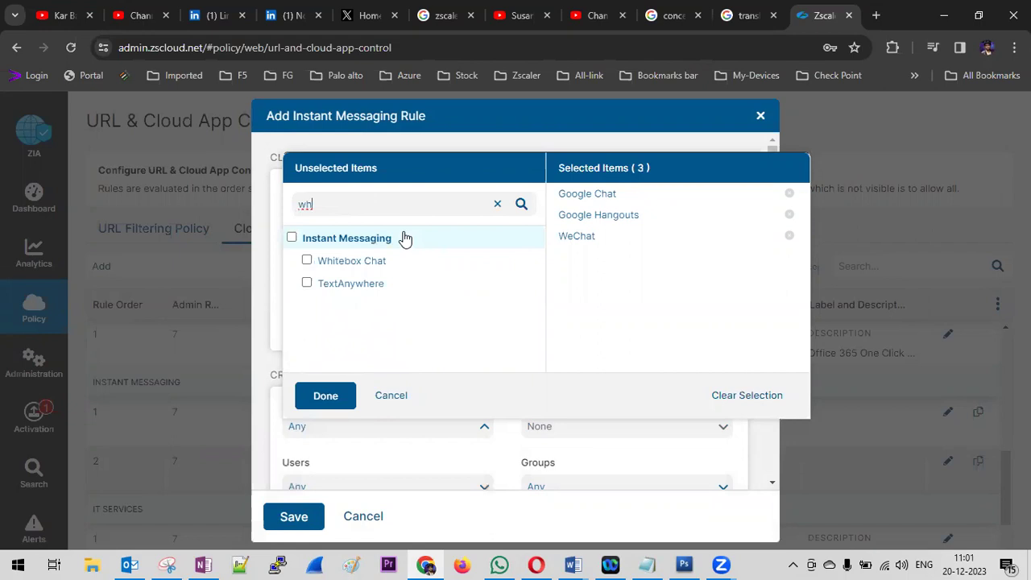
pyautogui.press('BackSpace')
pyautogui.scroll(-10, 495, 315)
pyautogui.scroll(-10, 494, 314)
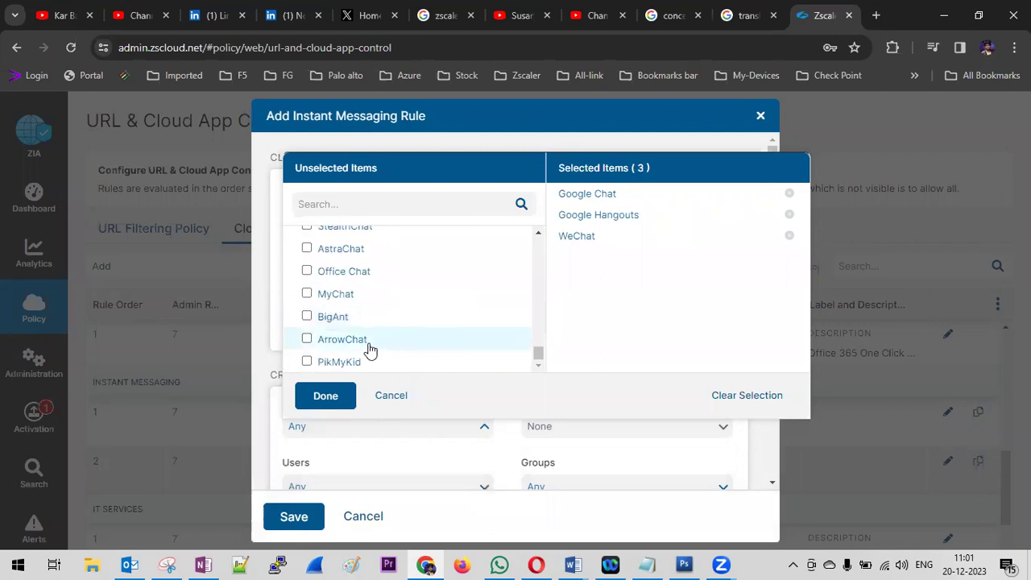
pyautogui.scroll(3, 462, 302)
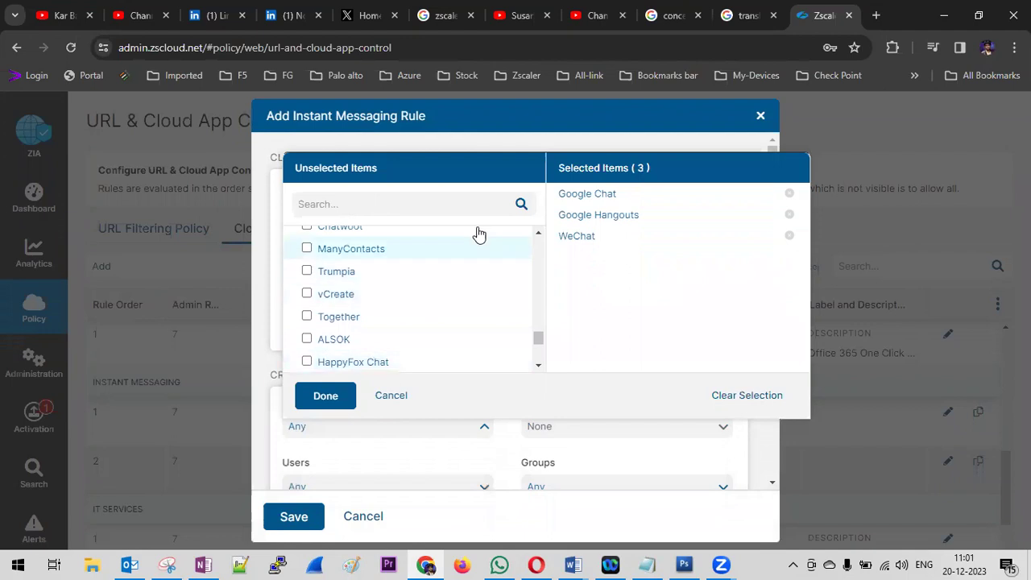
# - Confirm the application selection and set File Transfers to Block, leaving Chatting at Allow
pyautogui.click(342, 399)
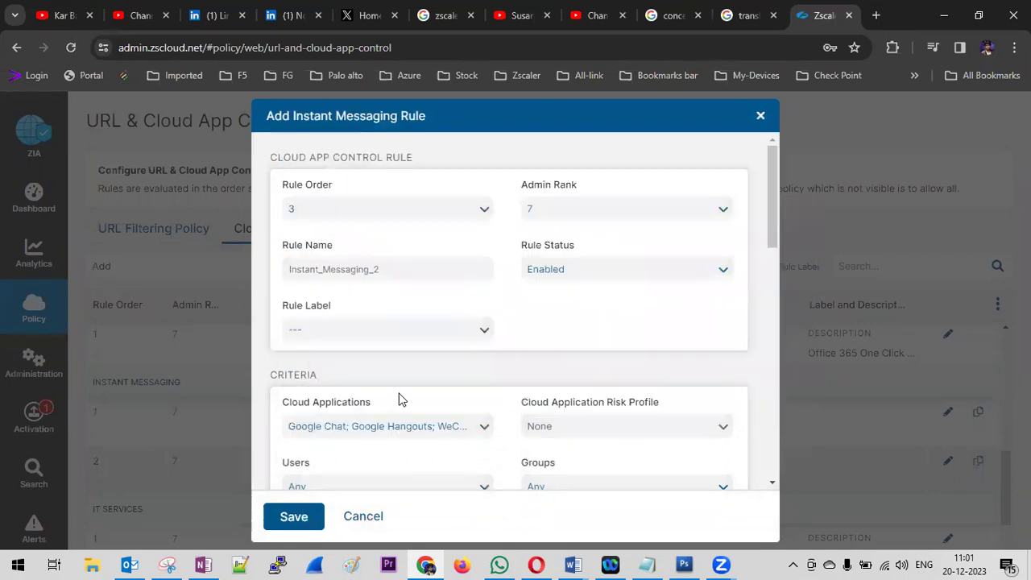
pyautogui.scroll(-10, 435, 333)
pyautogui.scroll(2, 435, 337)
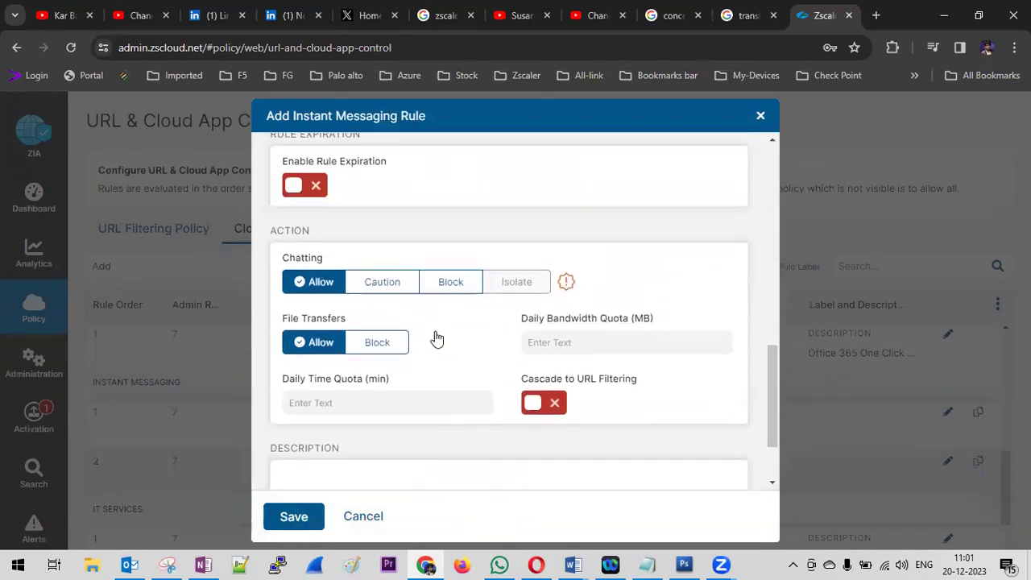
pyautogui.click(375, 339)
pyautogui.click(306, 342)
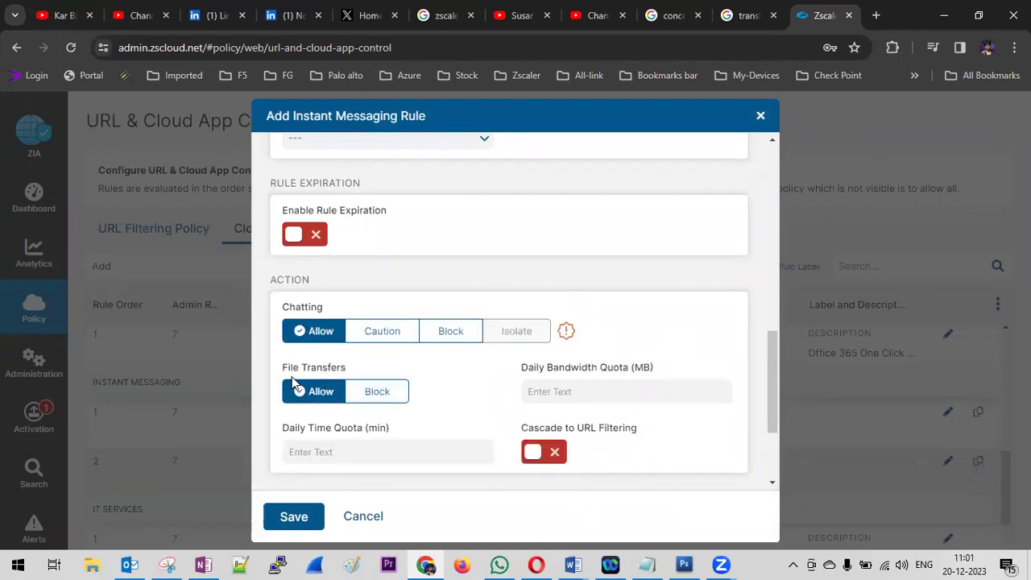
pyautogui.click(380, 391)
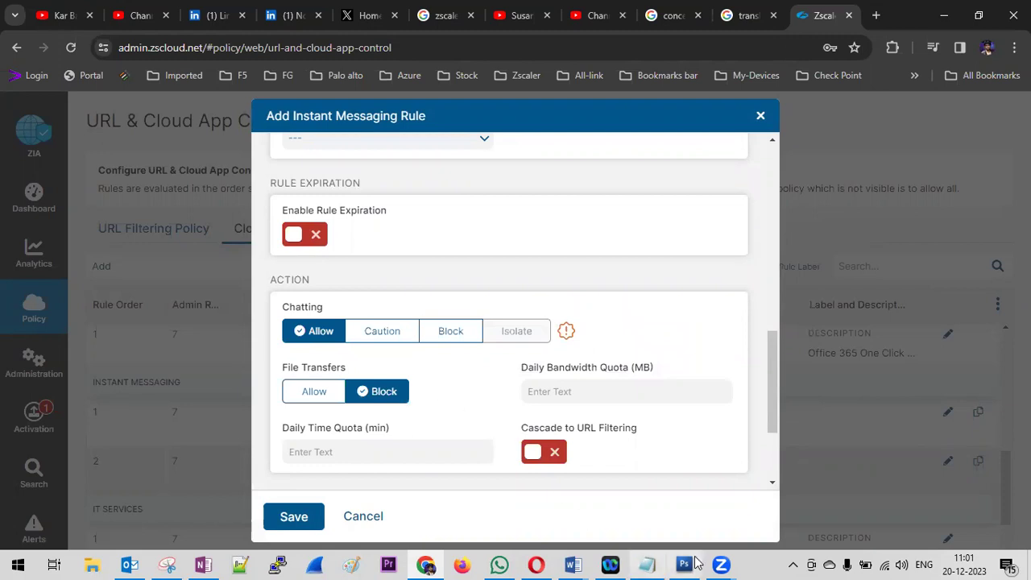
# - Switch to Document1 in Word, read the example rule for Instant Messaging apps, and return to the rule form in Chrome
pyautogui.click(574, 562)
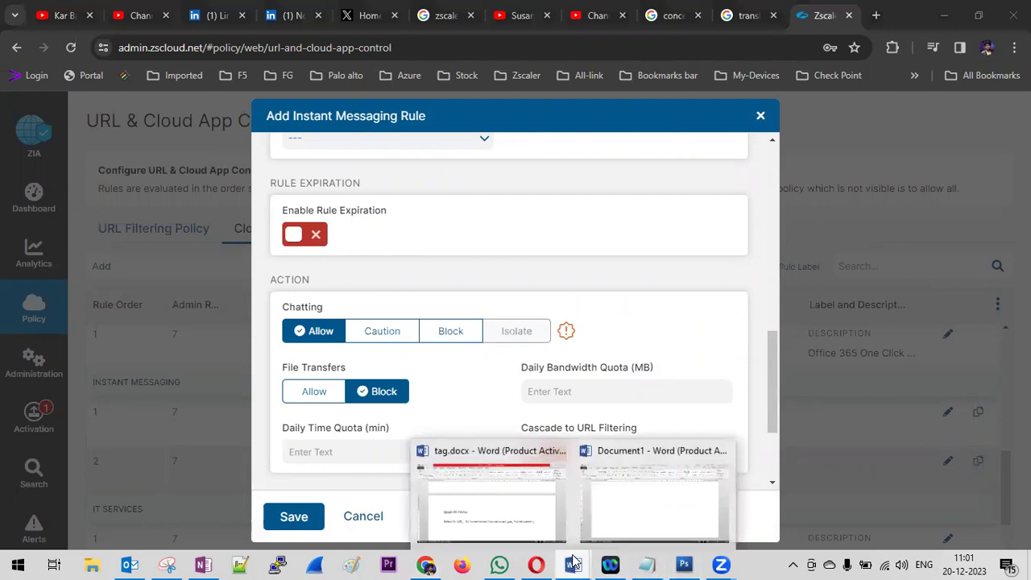
pyautogui.click(654, 496)
pyautogui.scroll(3, 531, 377)
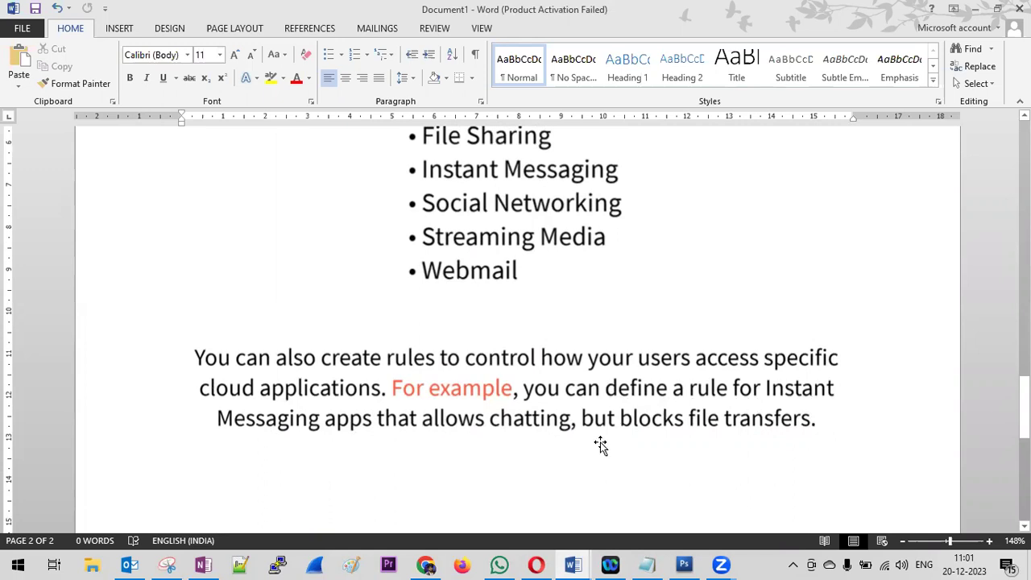
pyautogui.hotkey('alt', 'Tab')
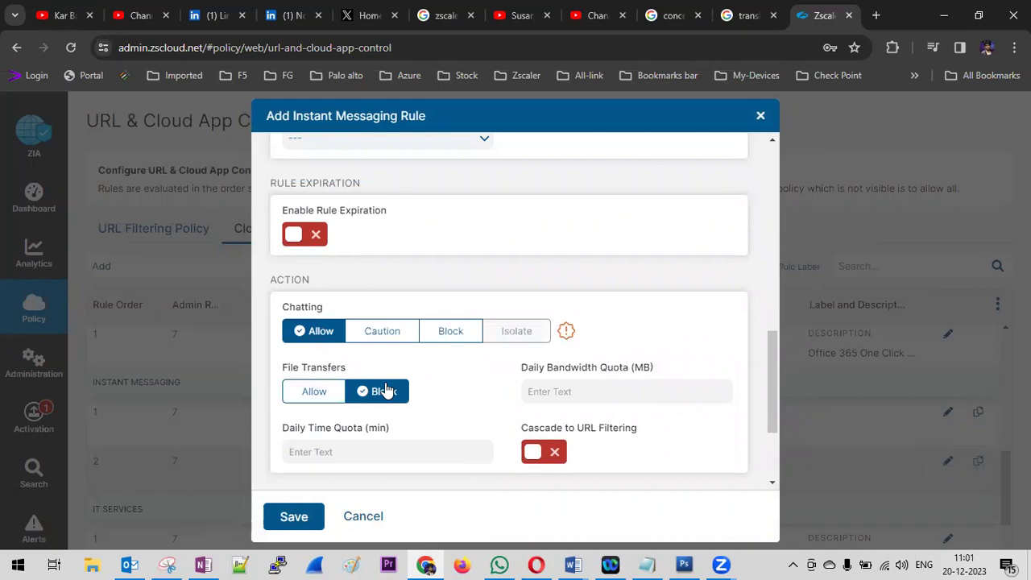
# - Save the Instant Messaging rule and activate the pending configuration changes
pyautogui.scroll(-3, 385, 391)
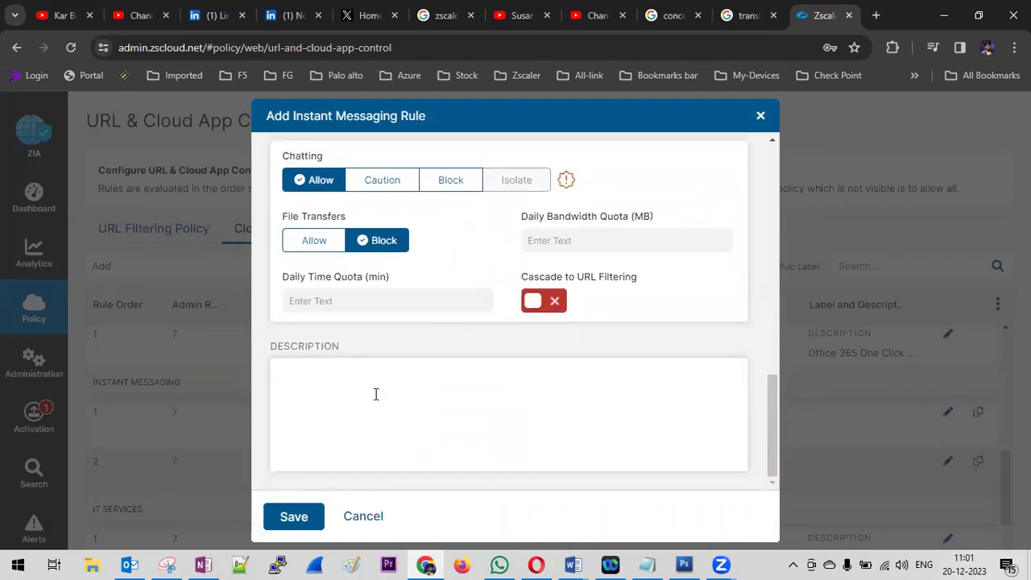
pyautogui.click(298, 515)
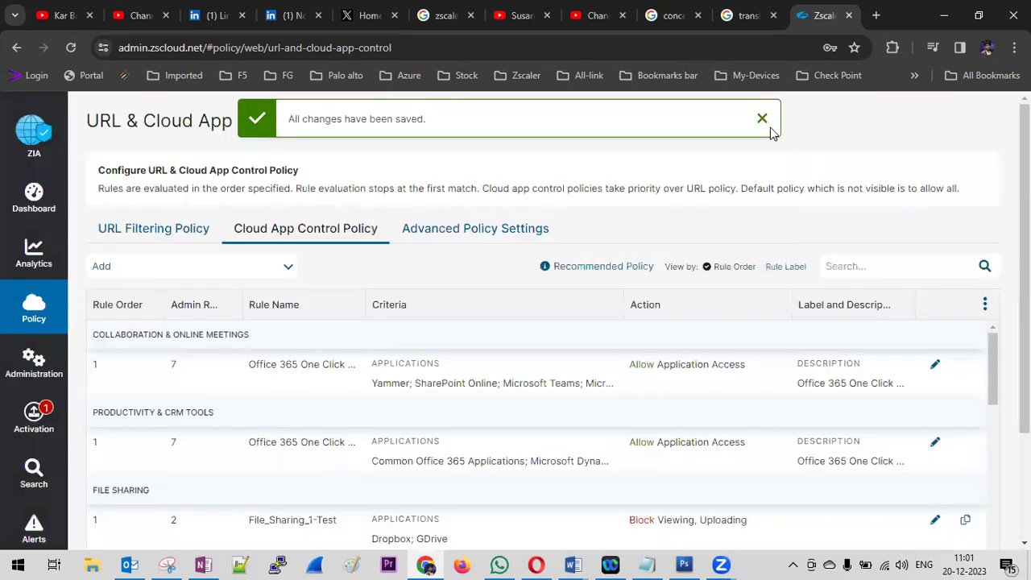
pyautogui.click(764, 121)
pyautogui.moveTo(34, 417)
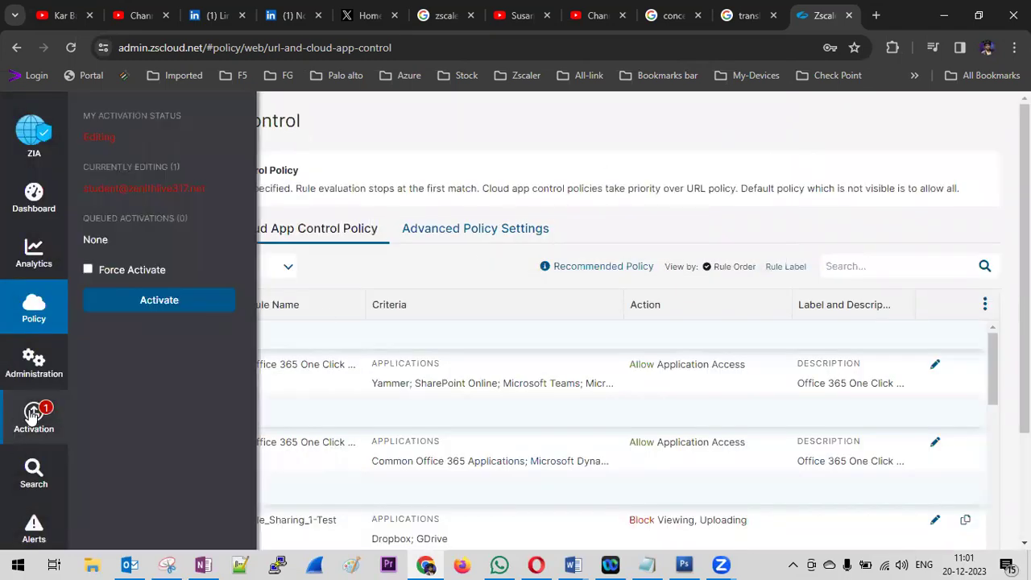
pyautogui.click(175, 306)
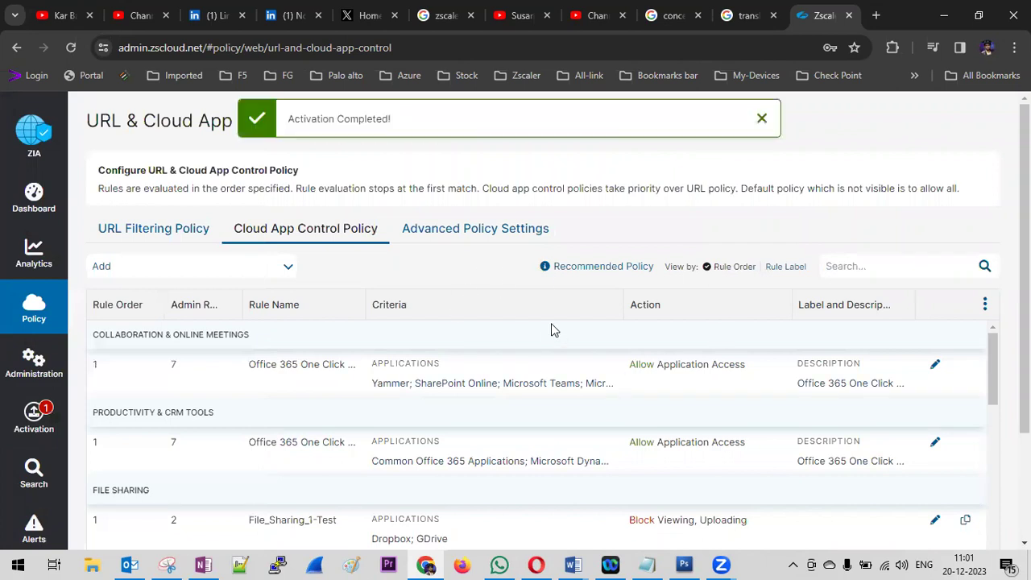
pyautogui.click(762, 121)
# - Open the audit logs and examine the configuration changes recorded for Instant_Messaging_2
pyautogui.moveTo(36, 379)
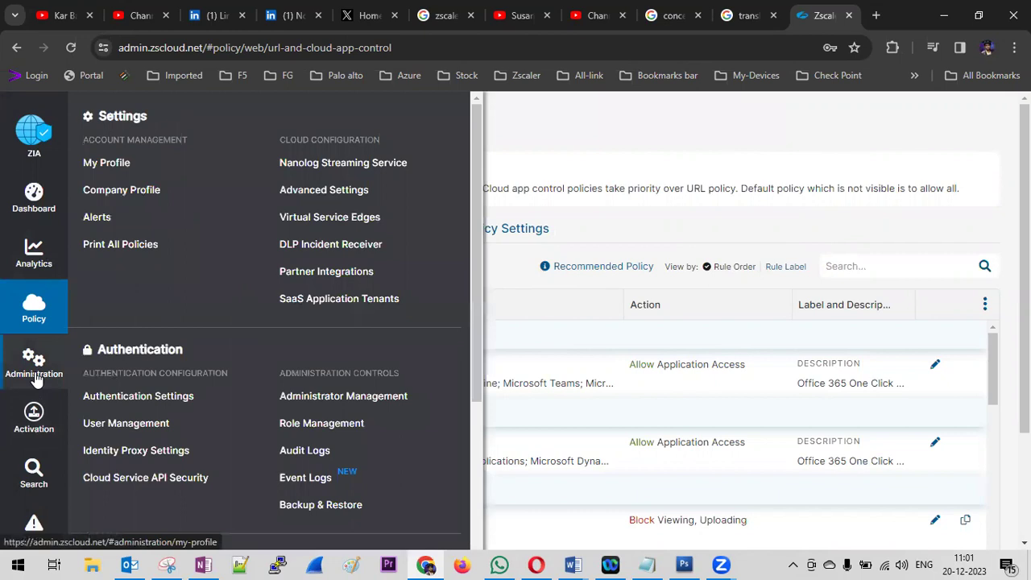
pyautogui.click(299, 450)
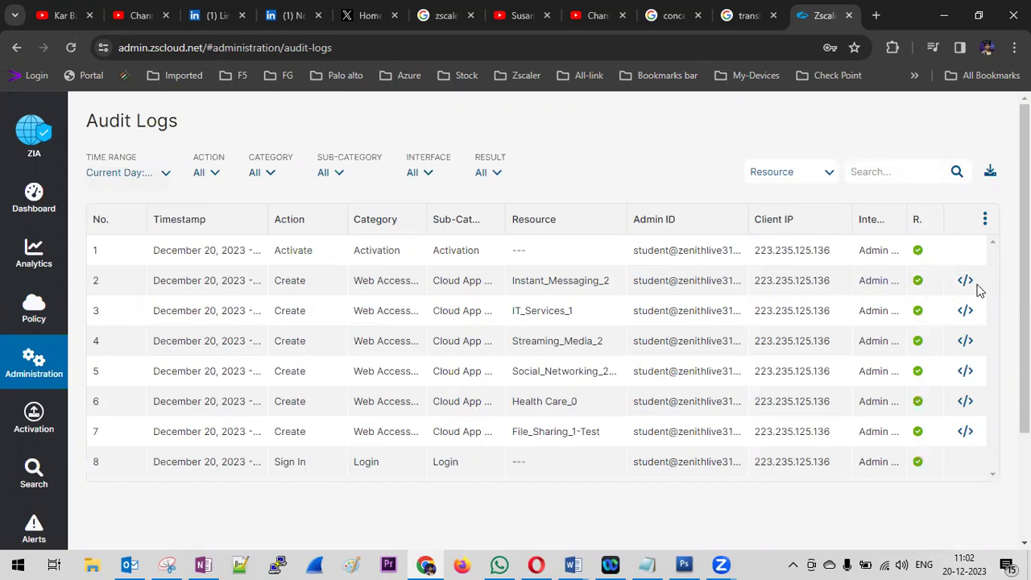
pyautogui.click(968, 282)
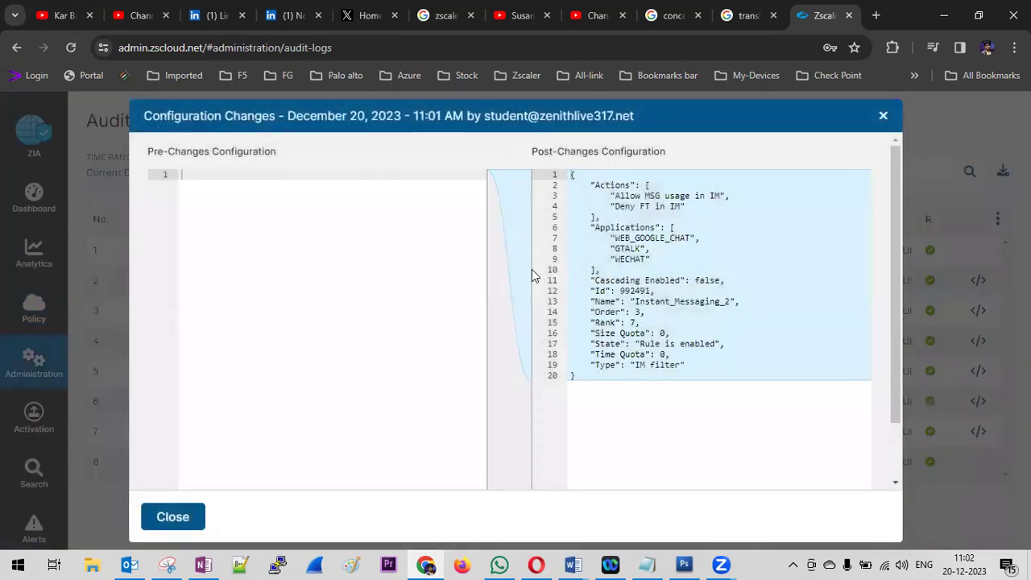
pyautogui.scroll(-1, 464, 290)
pyautogui.scroll(-1, 524, 297)
pyautogui.scroll(1, 556, 301)
pyautogui.click(883, 118)
# - Review the created rules in the audit log's Resource column, from Instant_Messaging_2 down to File_Sharing_1-Test
pyautogui.moveTo(512, 280); pyautogui.dragTo(611, 284)
pyautogui.moveTo(514, 311); pyautogui.dragTo(606, 322)
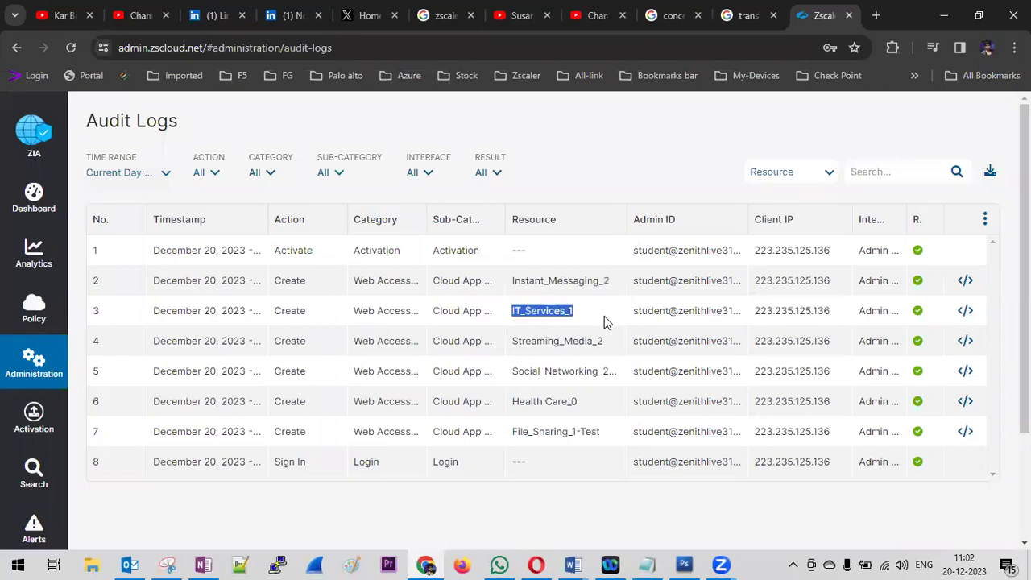
pyautogui.moveTo(514, 341); pyautogui.dragTo(621, 352)
pyautogui.moveTo(513, 372); pyautogui.dragTo(644, 377)
pyautogui.moveTo(513, 401); pyautogui.dragTo(579, 403)
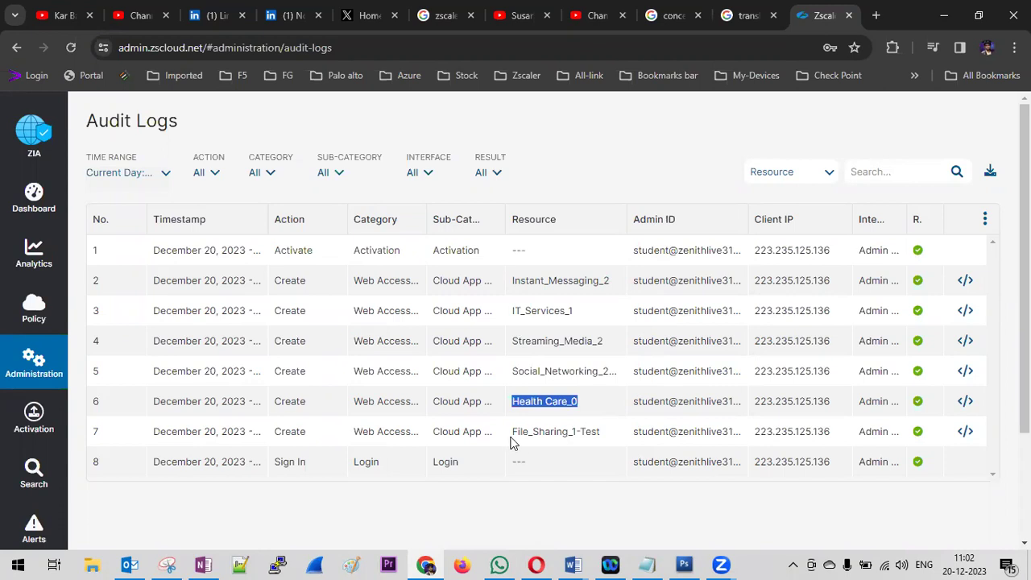
pyautogui.moveTo(512, 435); pyautogui.dragTo(617, 441)
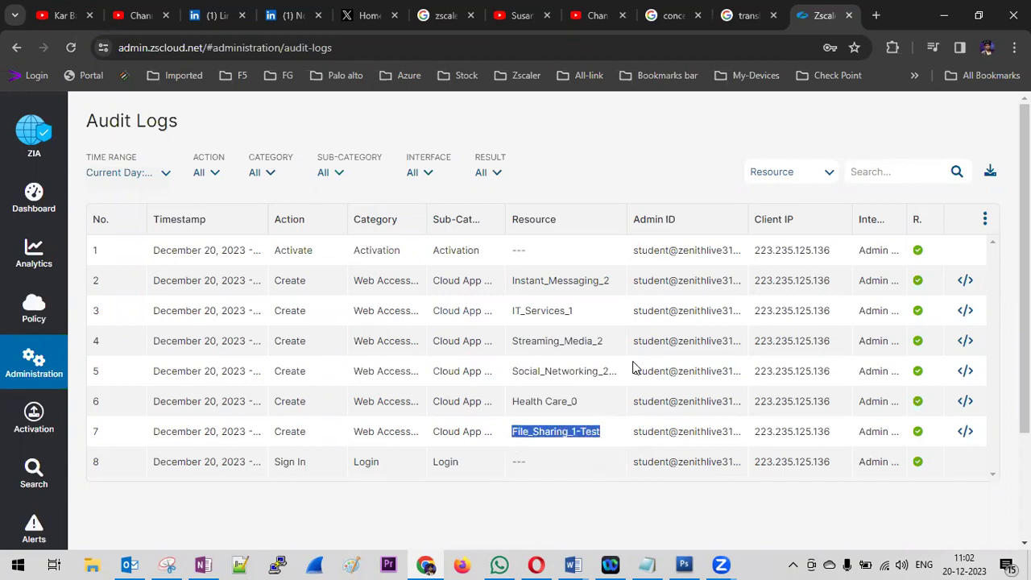
# - Check the current day's event logs and return to the Web Overview dashboard
pyautogui.moveTo(32, 367)
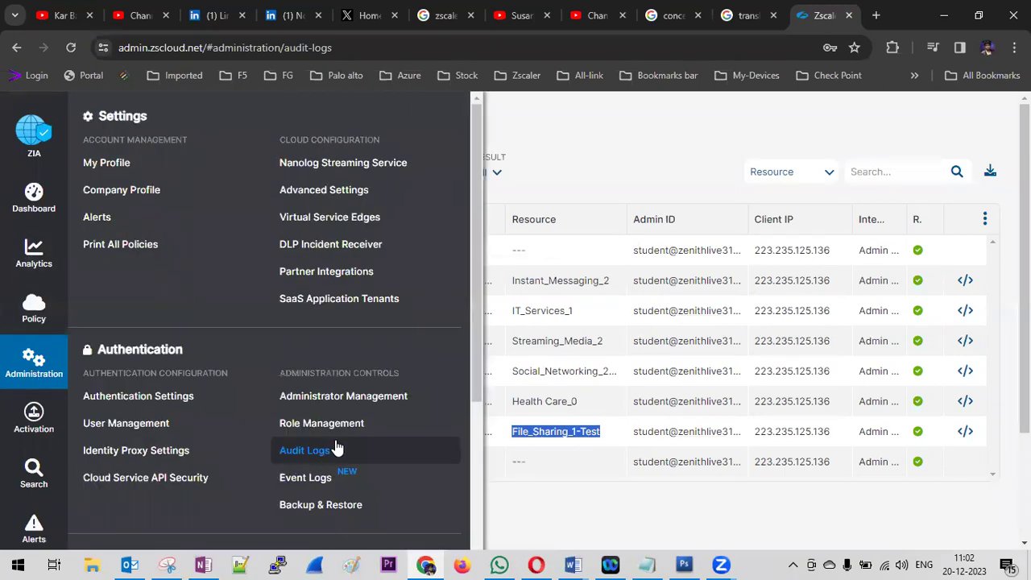
pyautogui.click(316, 482)
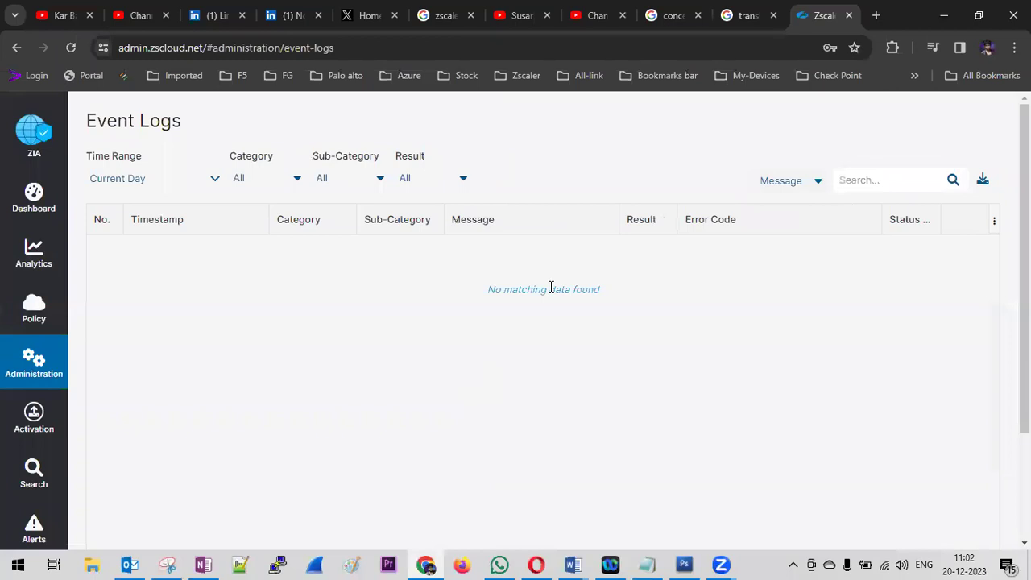
pyautogui.click(35, 197)
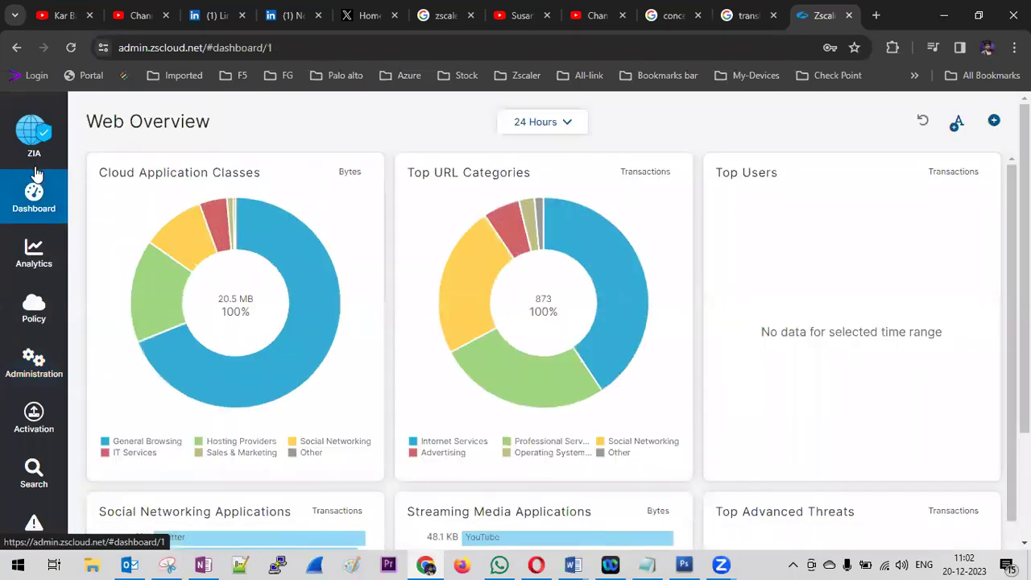
pyautogui.moveTo(6, 345)
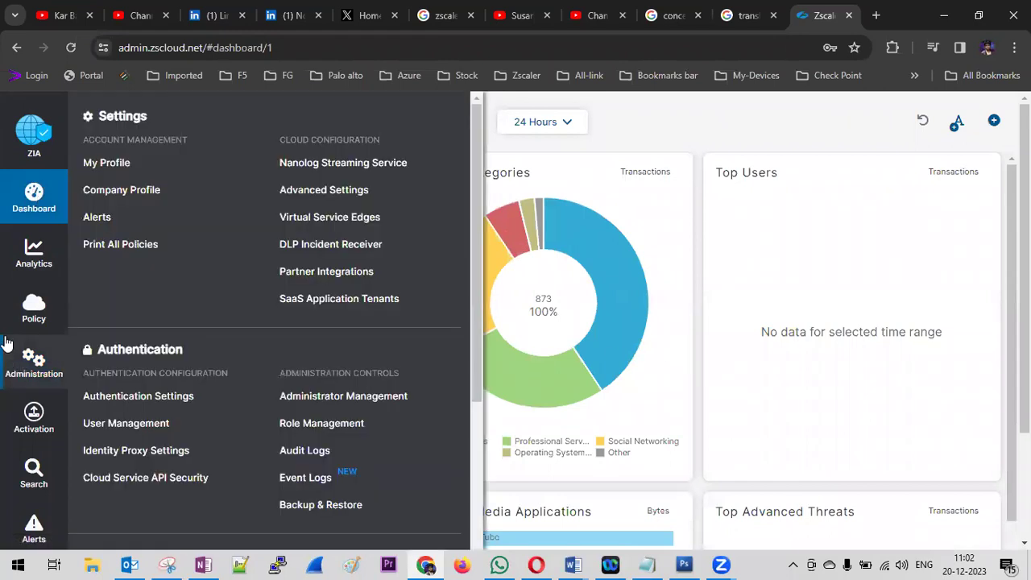
# - Go to the URL & Cloud App Control policy page and open its recommended policy
pyautogui.moveTo(626, 293)
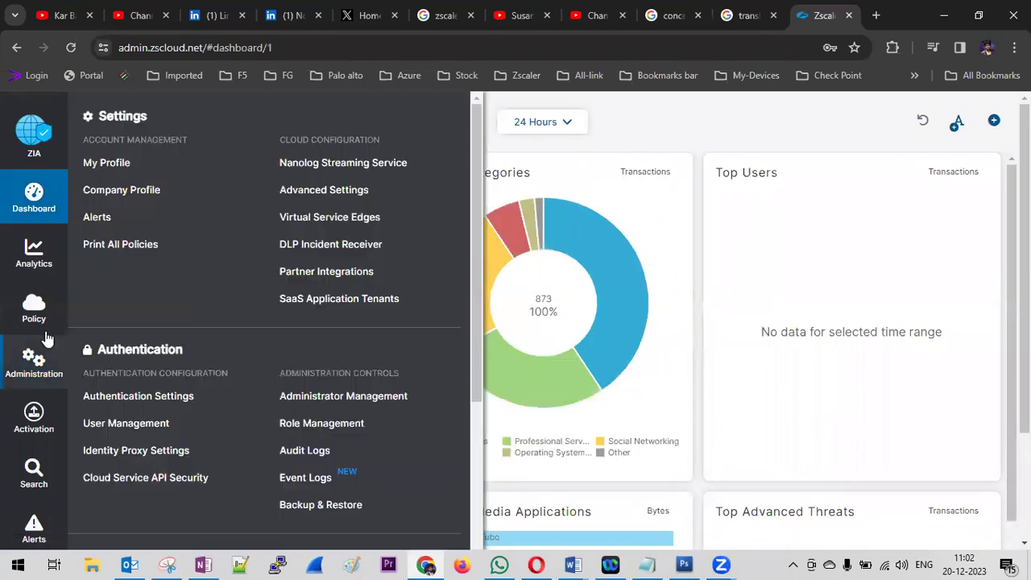
pyautogui.moveTo(28, 319)
pyautogui.click(316, 165)
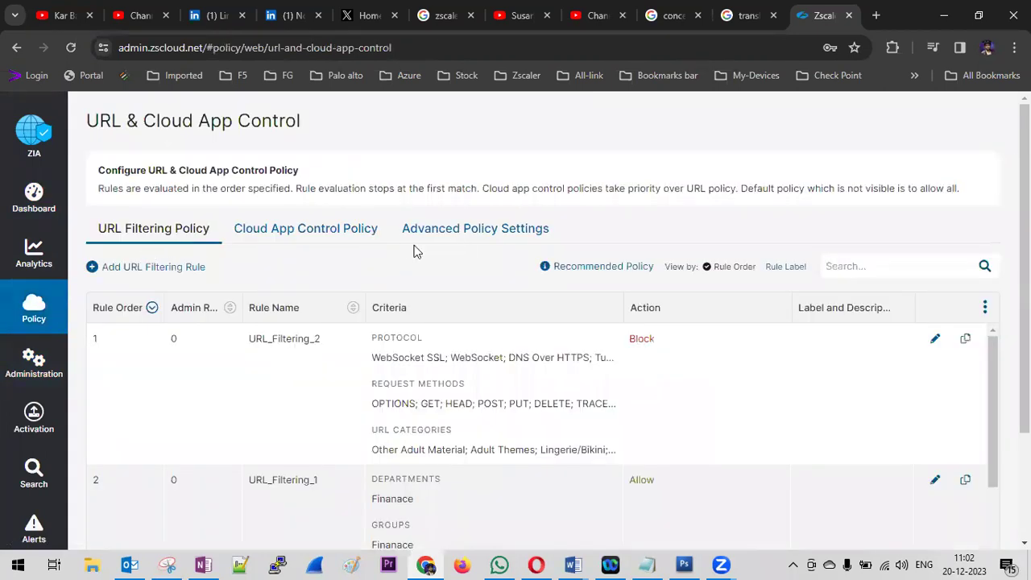
pyautogui.click(602, 267)
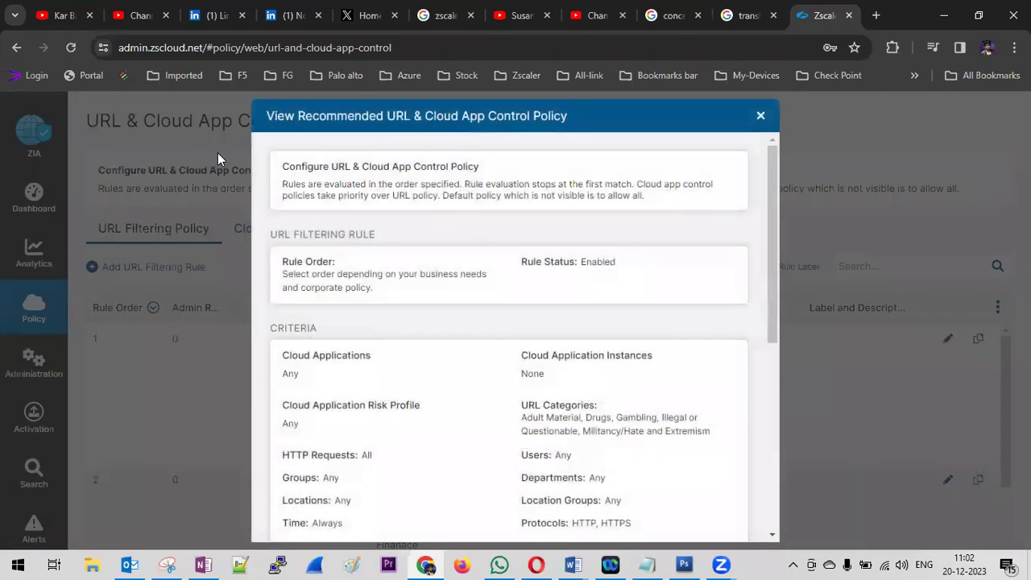
# - Review the recommended policy's description, URL filtering criteria, action, Cloud App Control guidance and advanced URL filtering options
pyautogui.moveTo(281, 166); pyautogui.dragTo(644, 211)
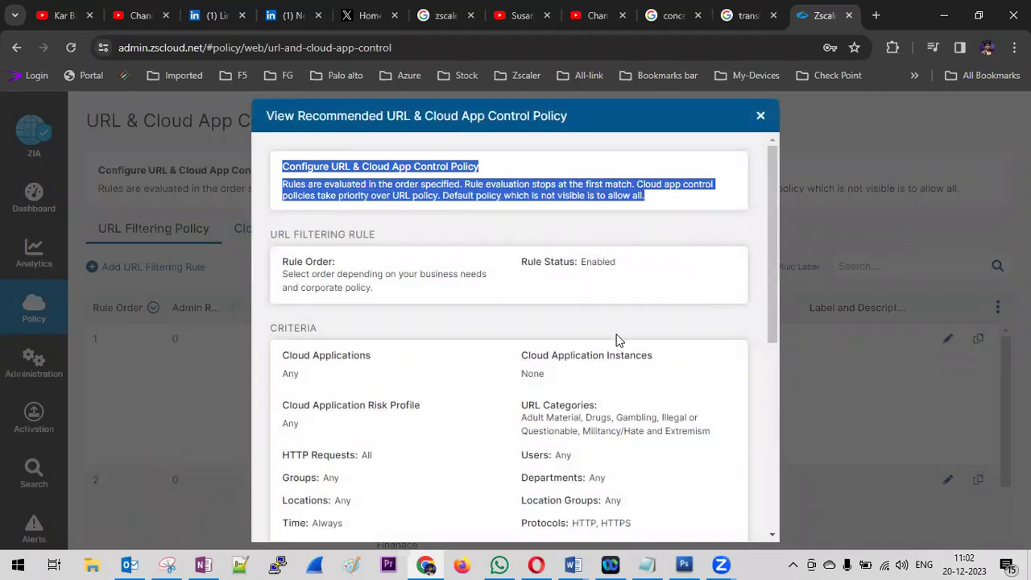
pyautogui.scroll(-2, 618, 341)
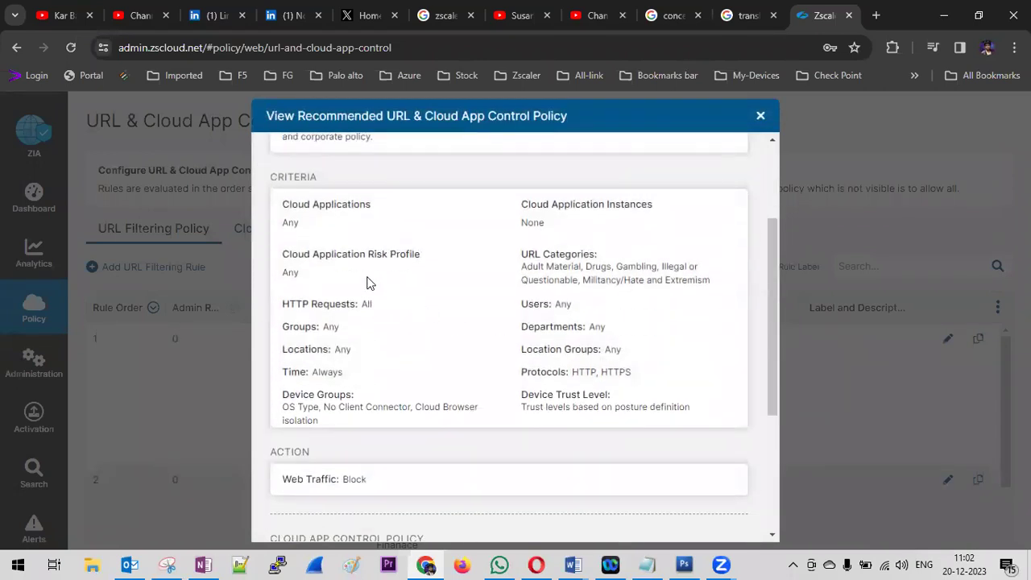
pyautogui.moveTo(285, 207); pyautogui.dragTo(666, 385)
pyautogui.scroll(-3, 532, 269)
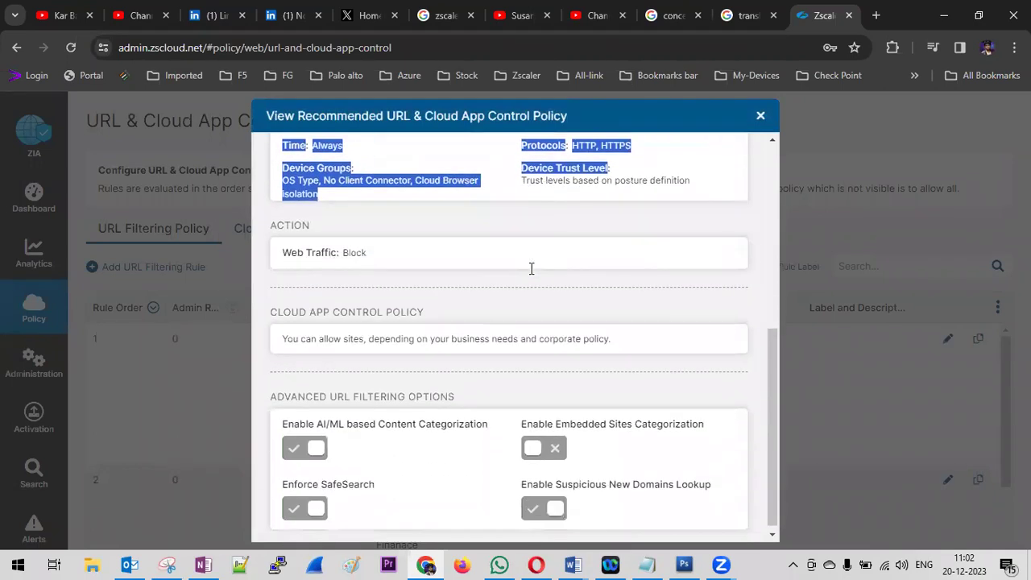
pyautogui.scroll(-1, 384, 338)
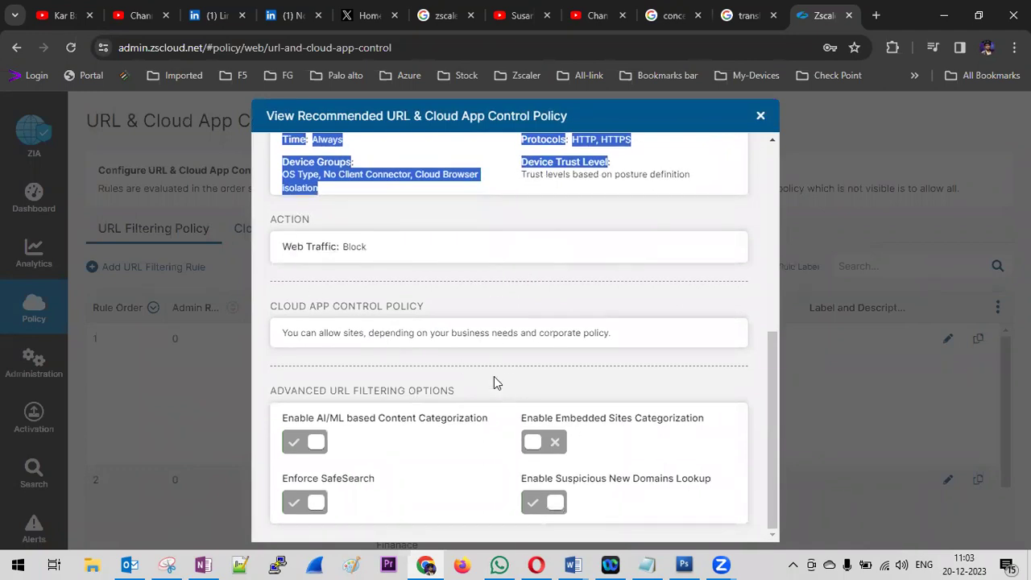
pyautogui.scroll(5, 476, 365)
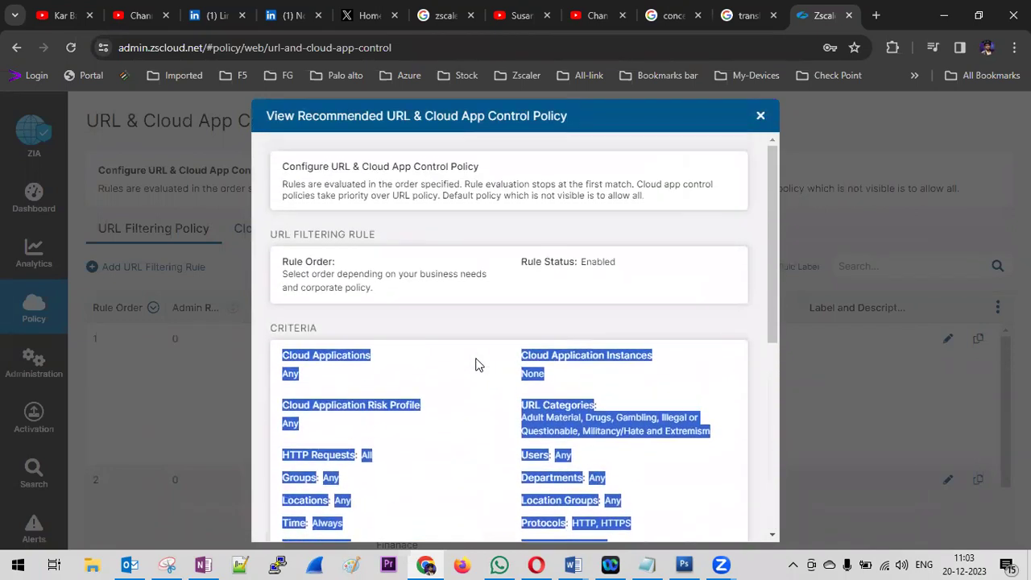